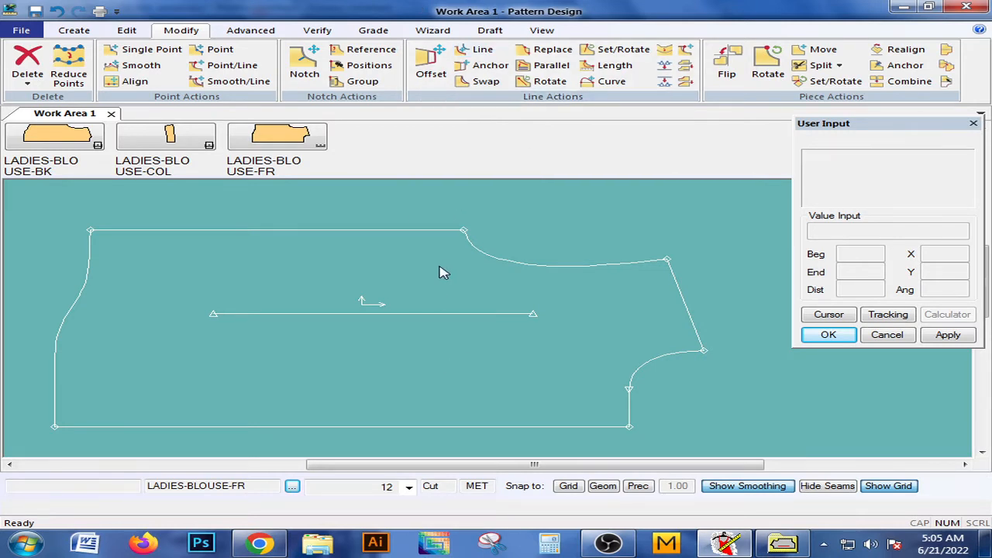
drag(336, 372, 332, 333)
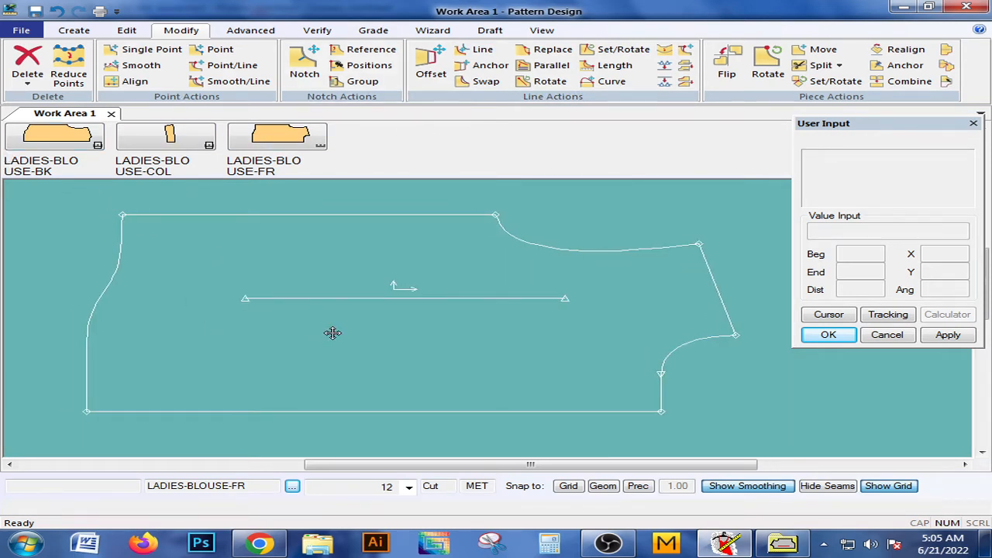
drag(390, 321, 429, 329)
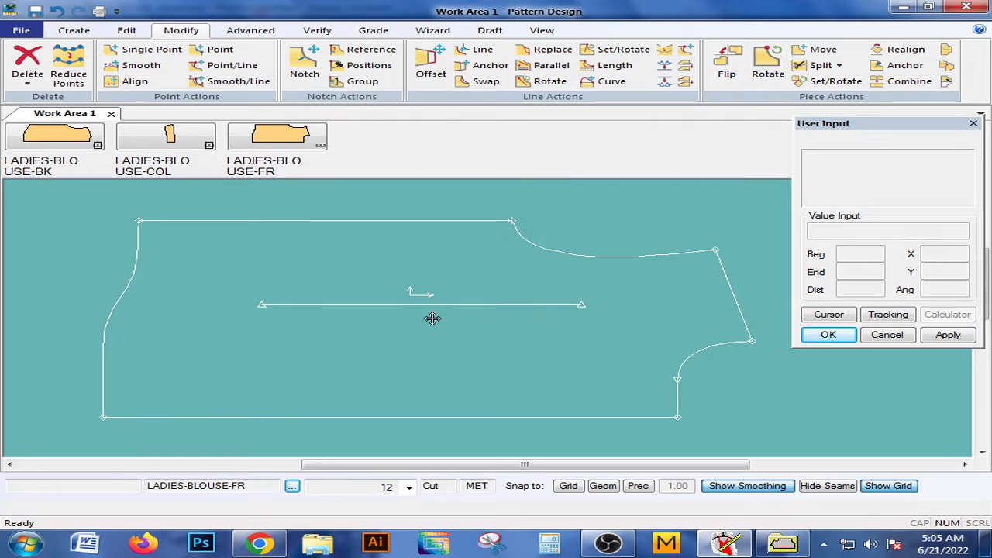
mouse_move(439, 310)
mouse_down()
mouse_move(115, 184)
mouse_move(447, 297)
mouse_move(441, 316)
mouse_up()
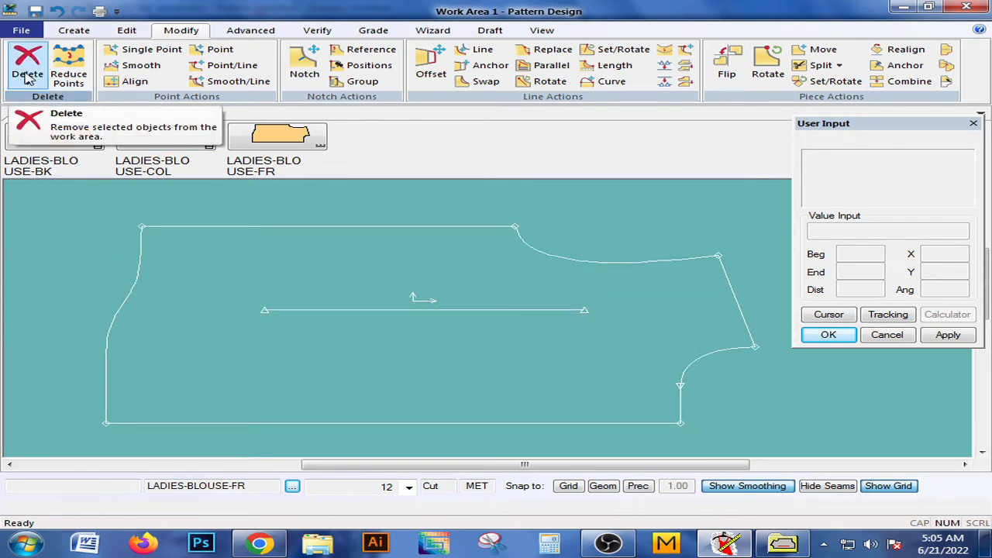
click(127, 30)
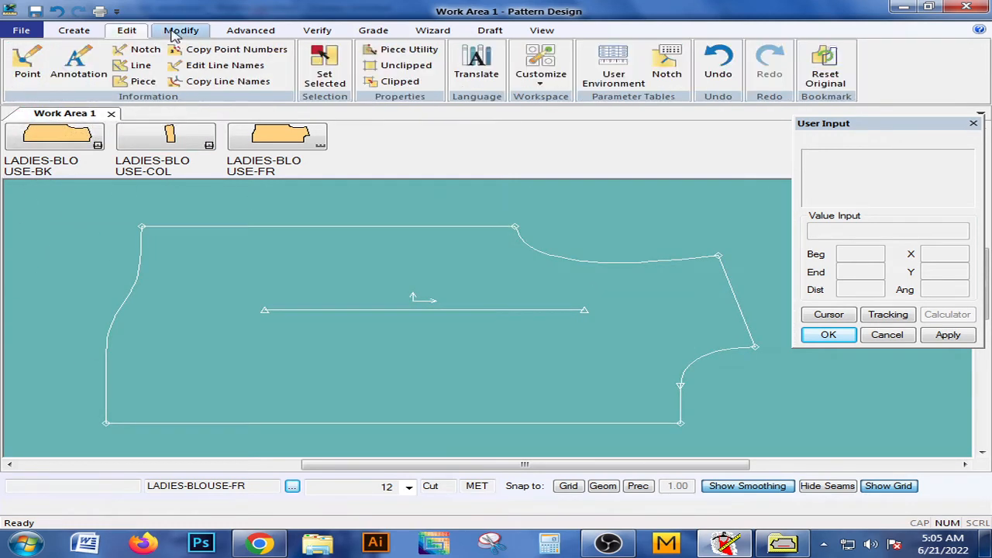
click(173, 34)
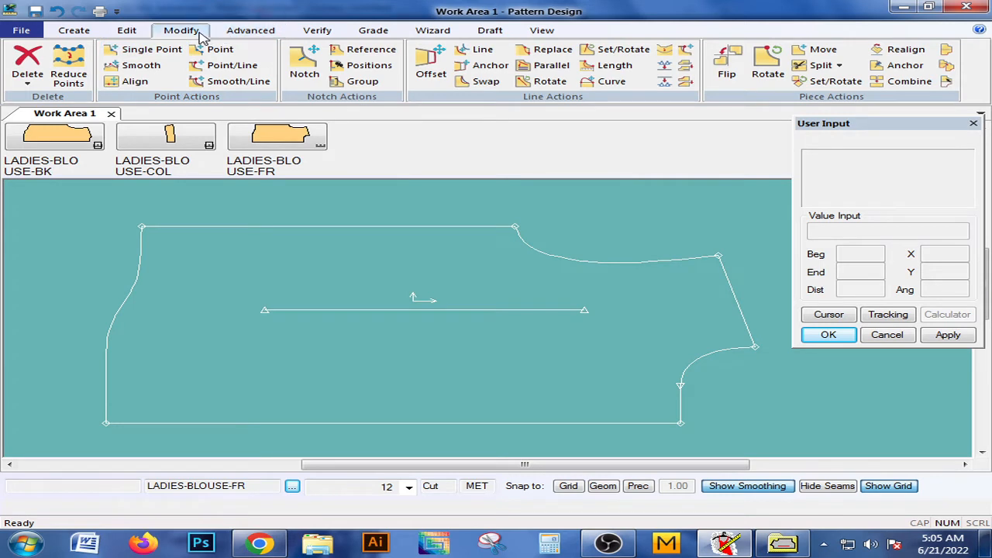
click(27, 80)
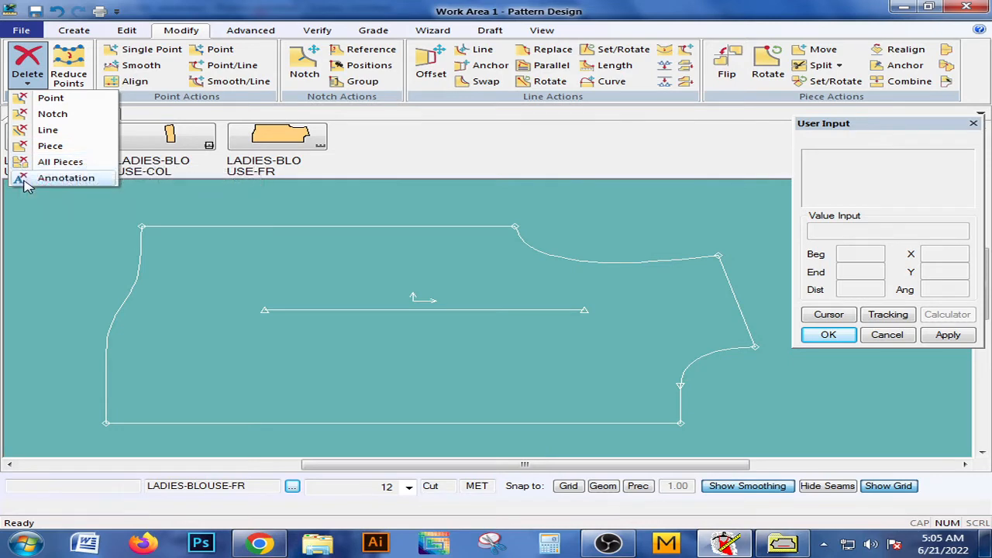
click(265, 269)
click(27, 81)
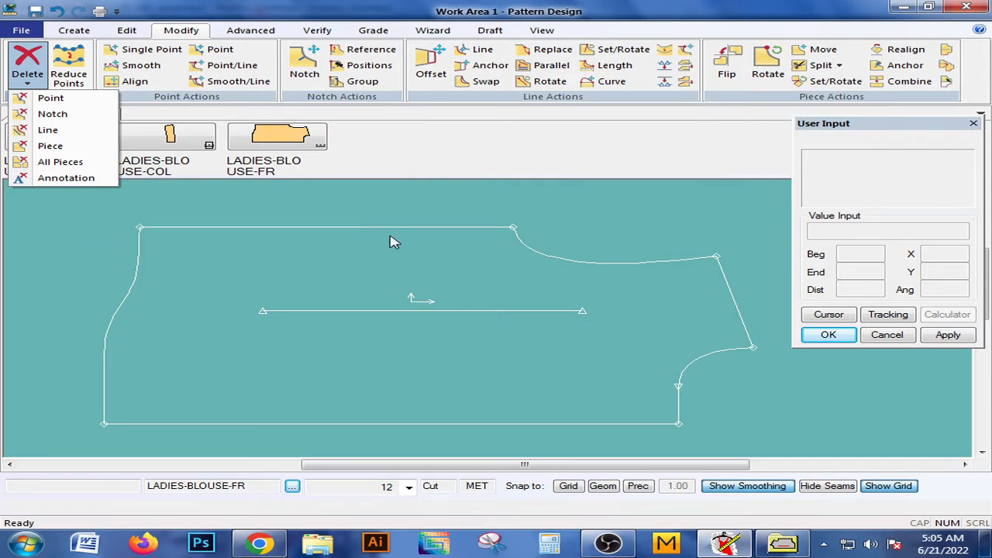
click(403, 260)
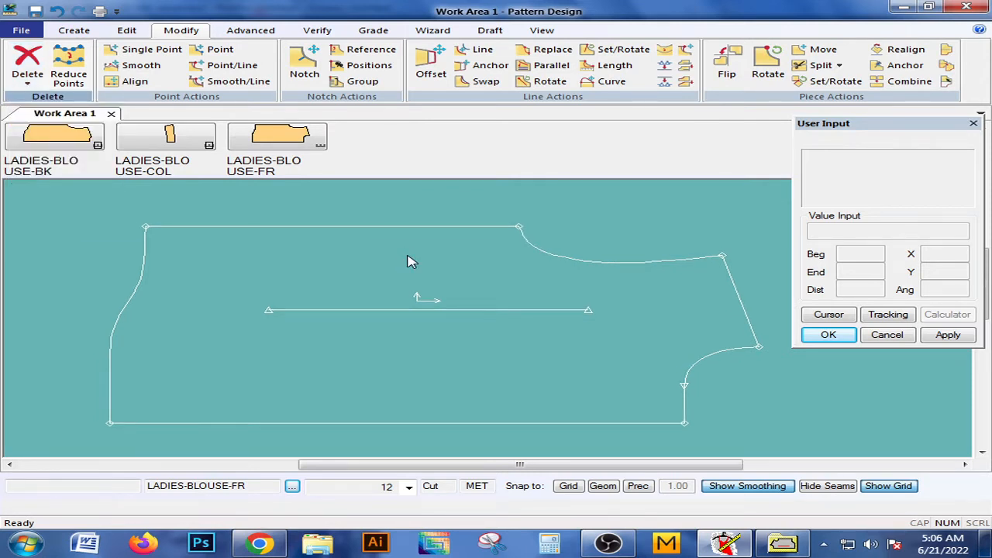
drag(411, 257, 401, 257)
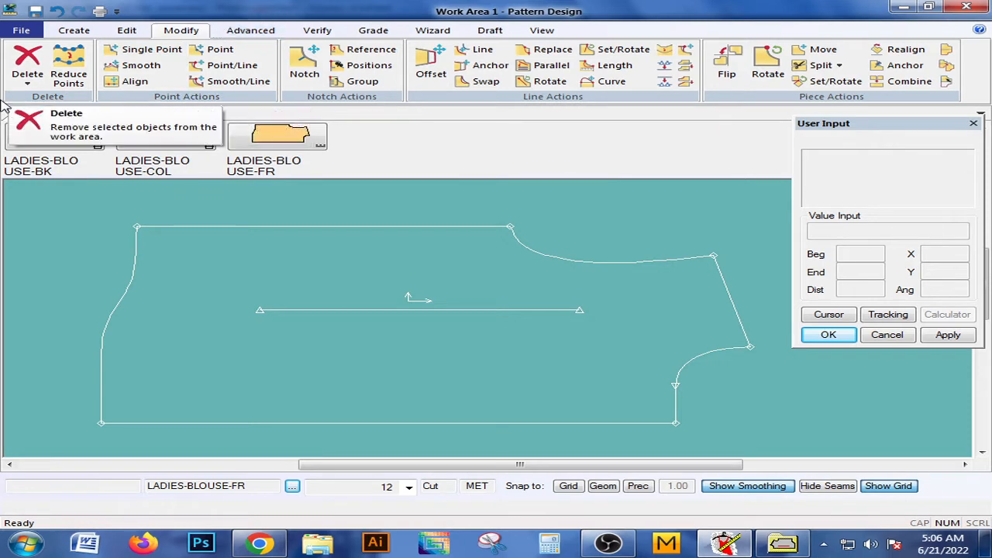
Delete the intermediate point on the neckline curve of the LADIES-BLOUSE-FR piece.
click(27, 73)
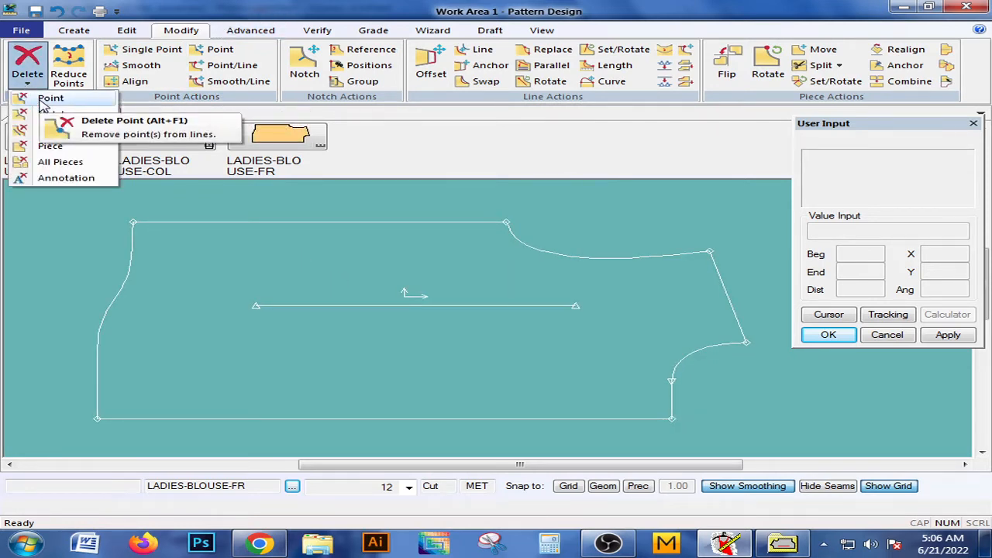
click(42, 100)
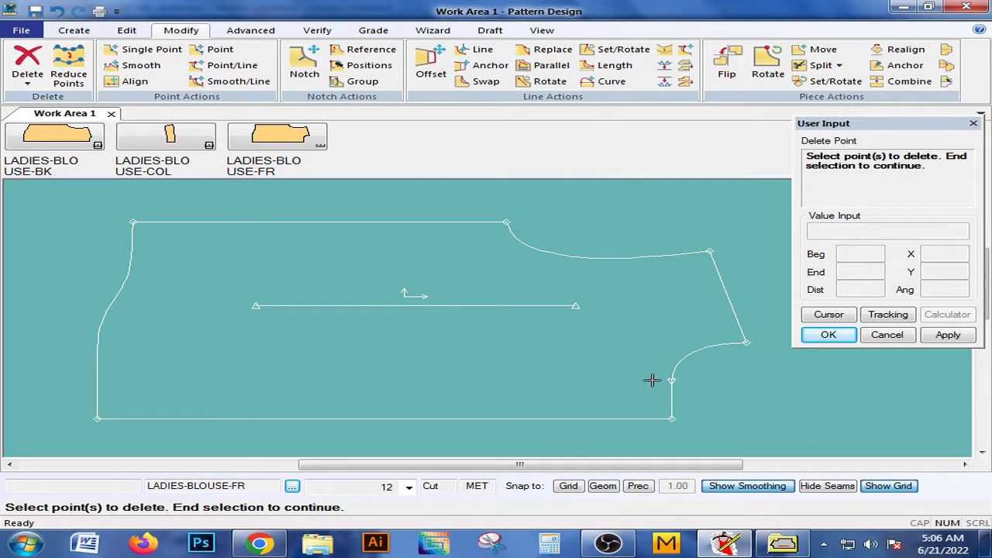
scroll(656, 379, up, 3)
click(740, 382)
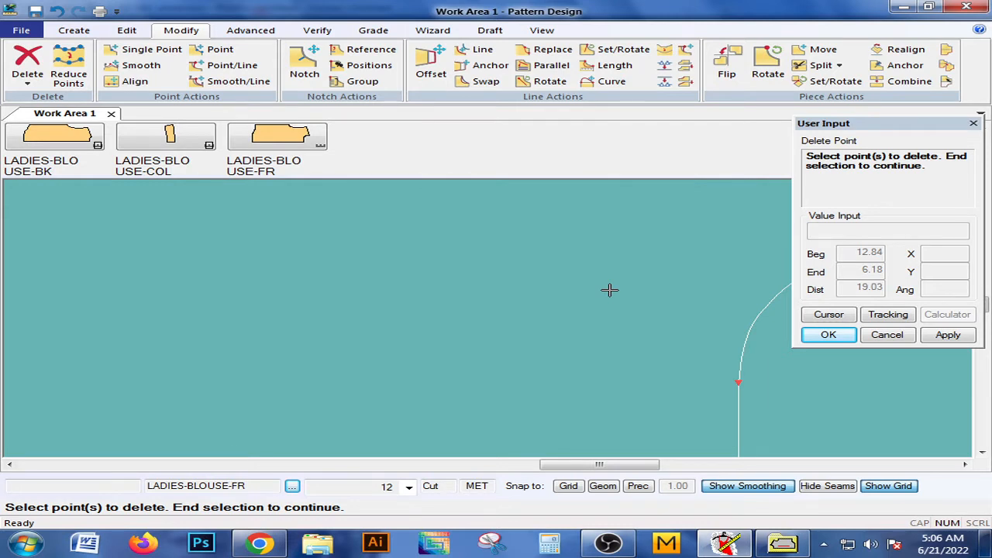
right_click(586, 273)
click(586, 276)
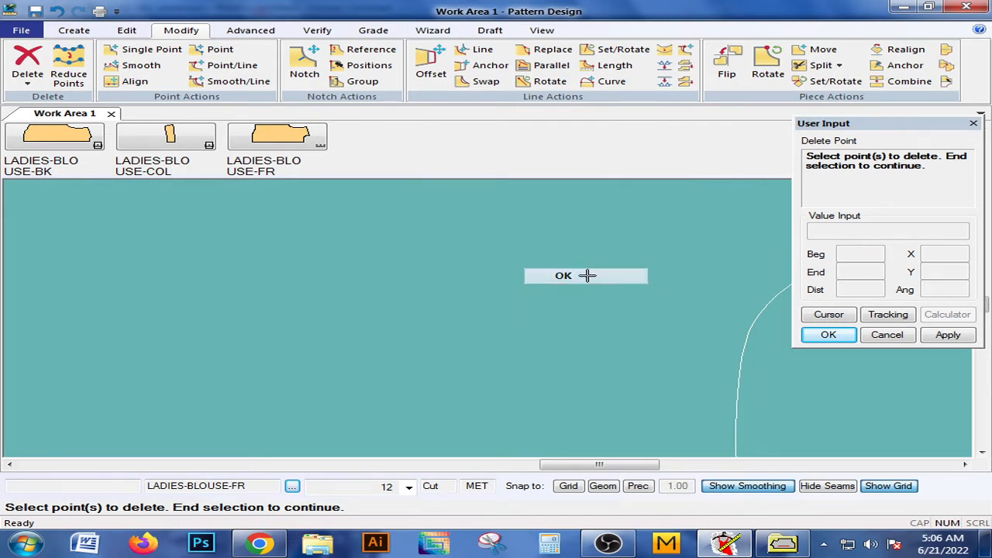
right_click(578, 268)
click(578, 268)
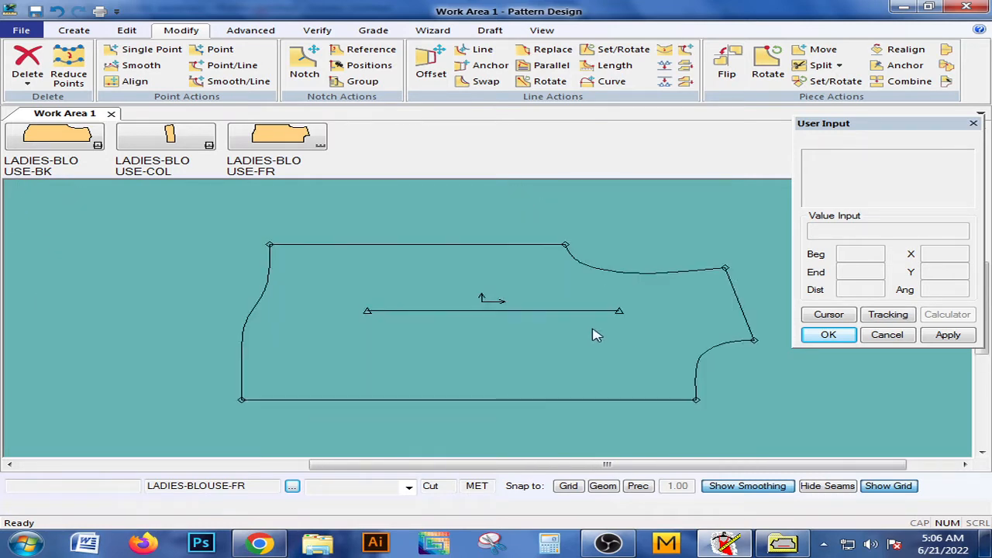
Add type 3 standard notches to the front piece, four along the armhole curve and two along the neckline.
click(28, 85)
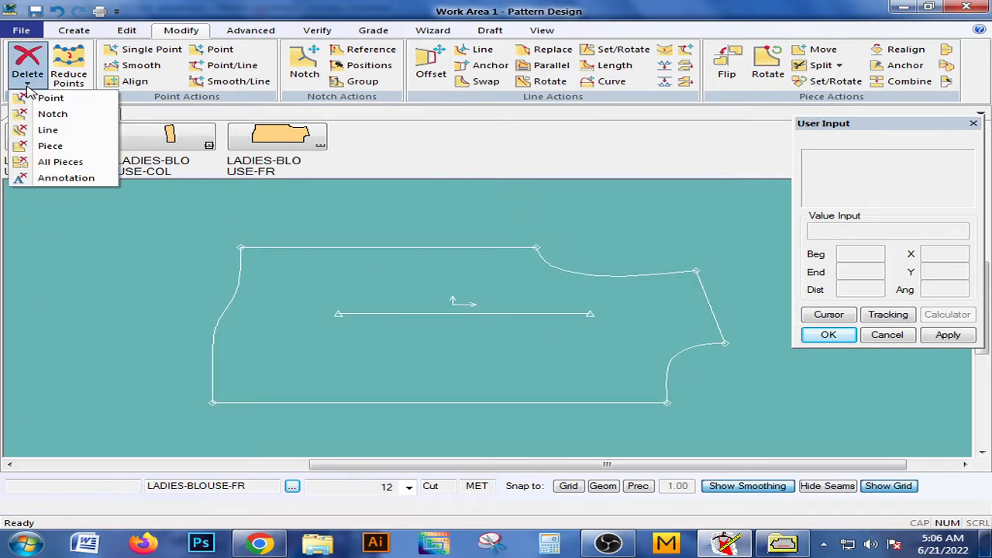
click(53, 116)
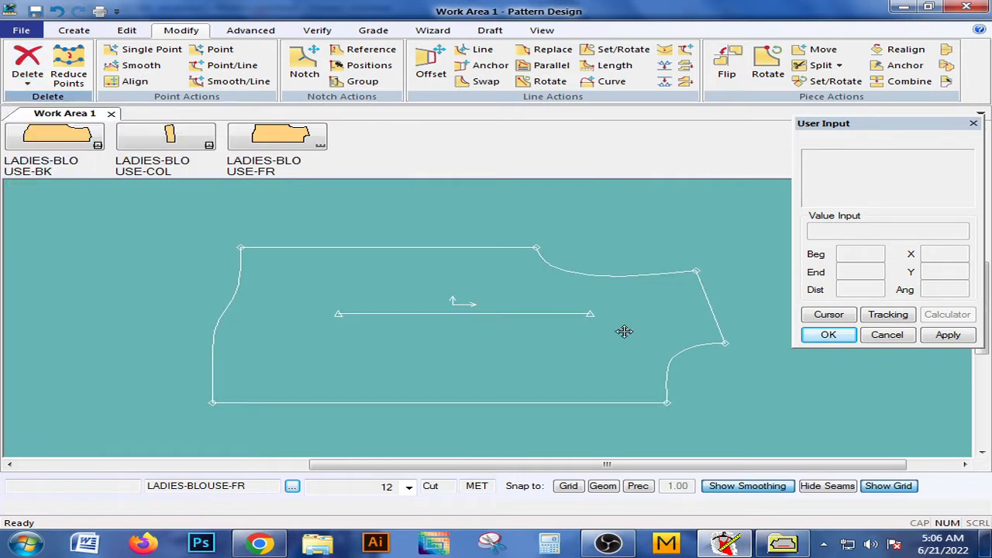
click(74, 30)
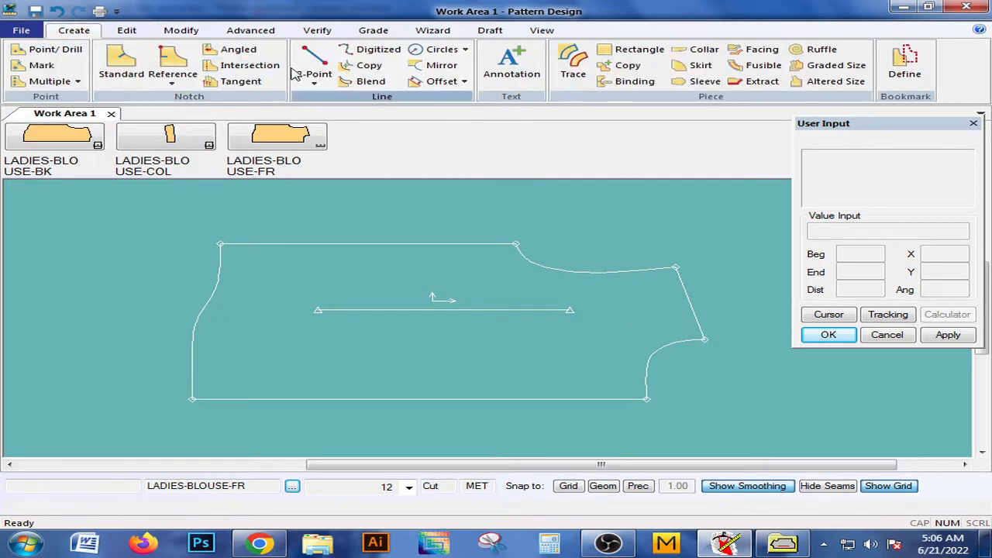
click(122, 66)
click(177, 111)
click(560, 272)
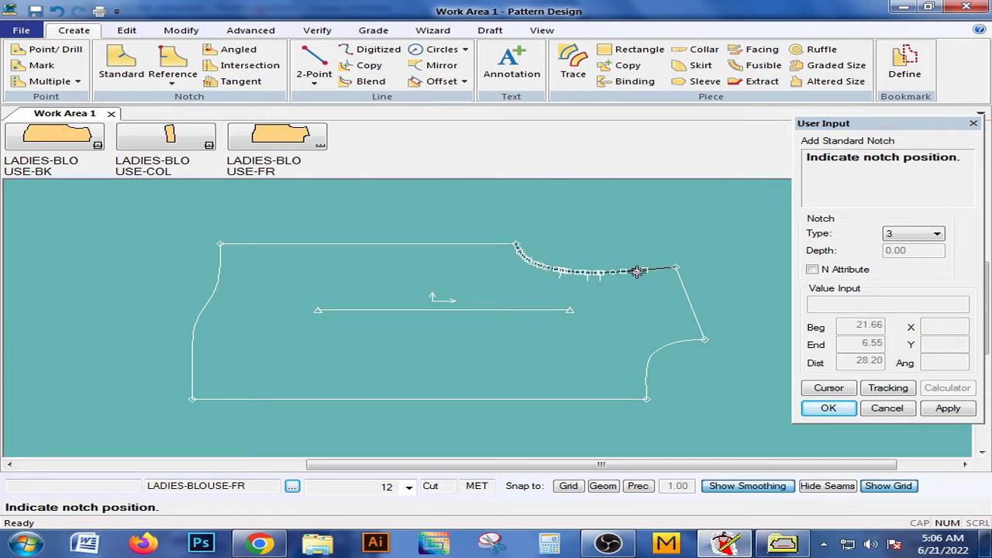
click(636, 271)
right_click(573, 334)
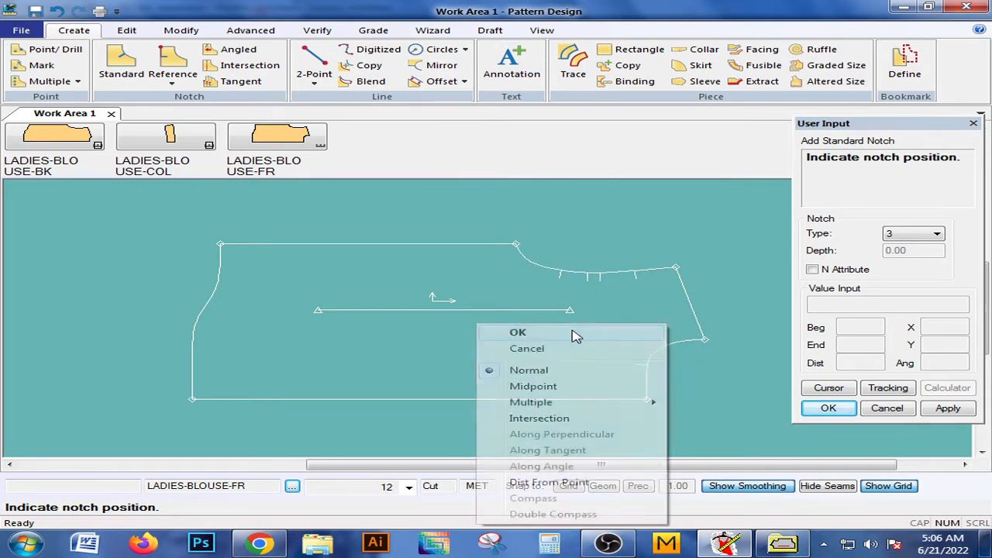
click(544, 333)
Delete the three armhole notches nearest the shoulder, keeping only the one closest to the underarm point.
scroll(562, 354, up, 2)
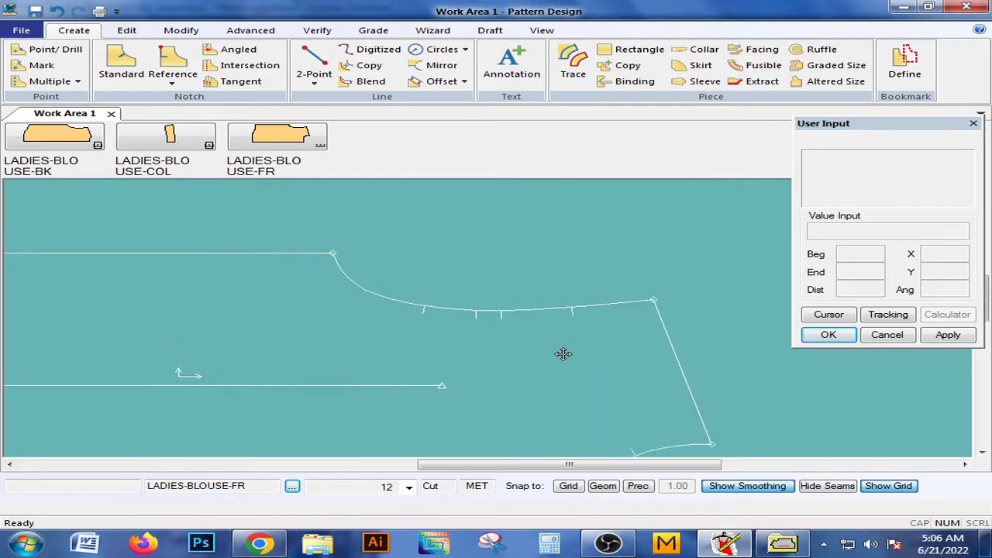
middle_drag(564, 354, 536, 364)
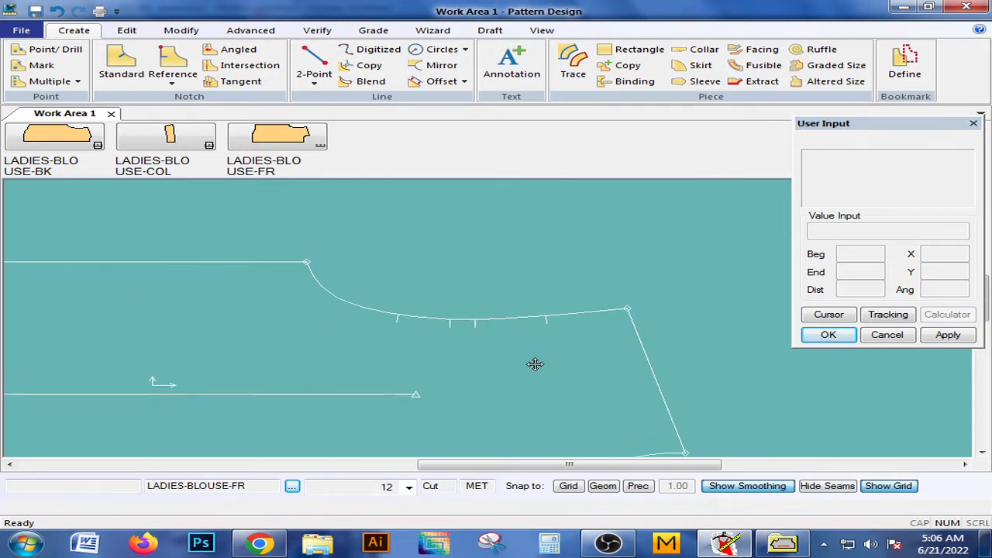
click(181, 34)
click(27, 82)
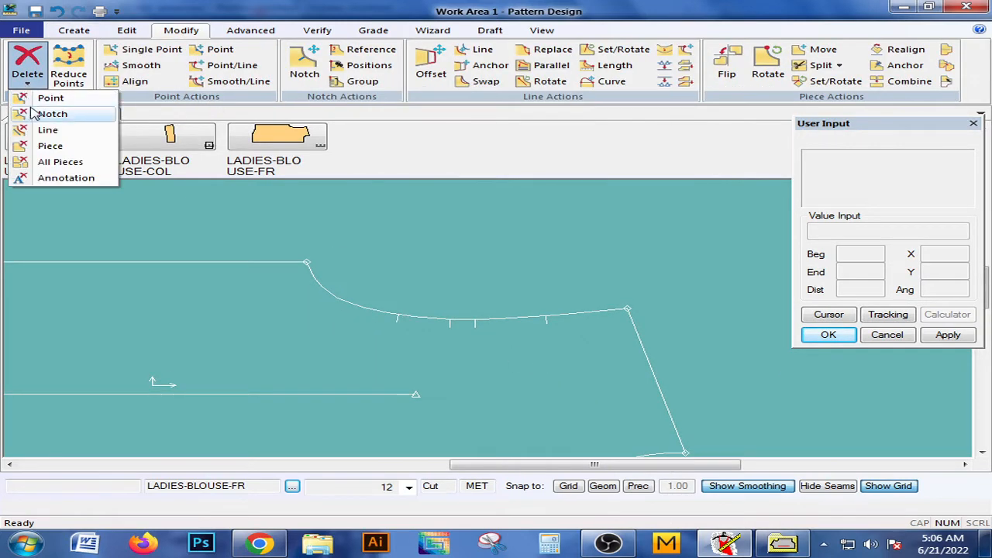
click(46, 114)
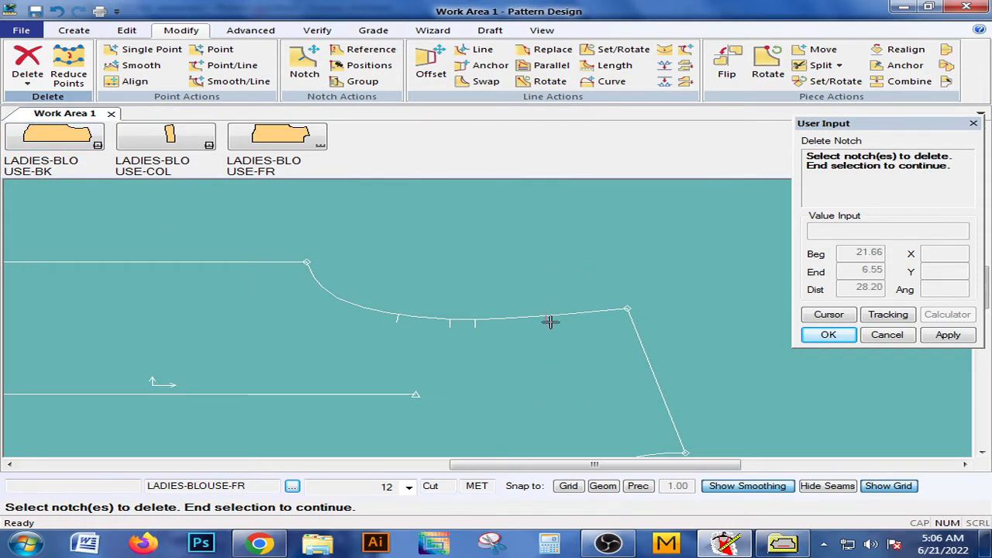
click(476, 324)
right_click(476, 331)
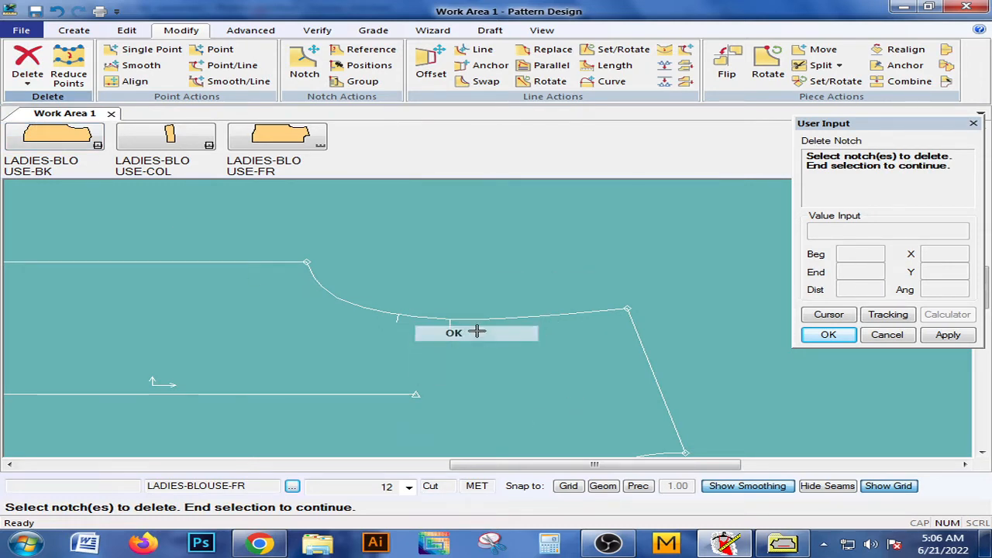
click(456, 325)
right_click(460, 331)
click(460, 332)
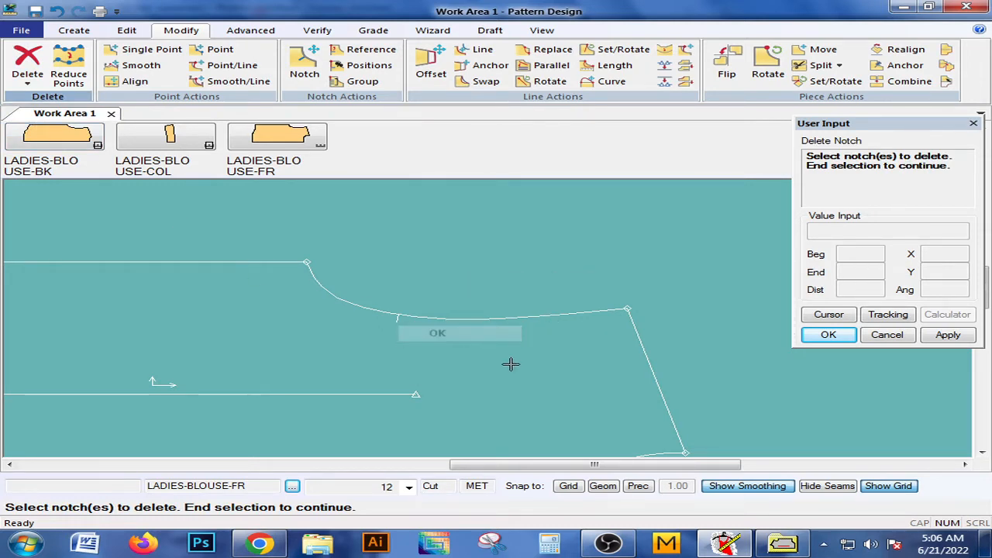
right_click(561, 330)
click(558, 335)
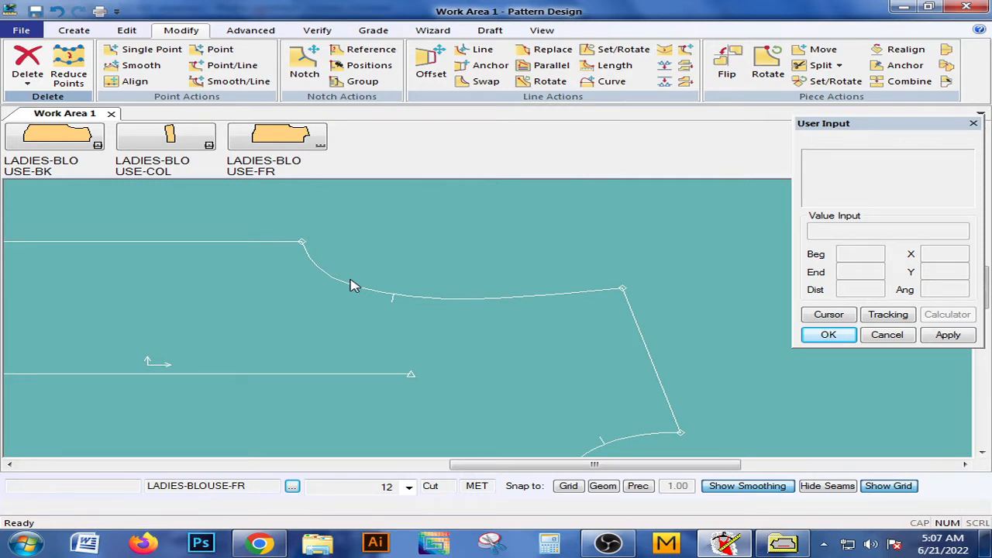
scroll(405, 326, down, 4)
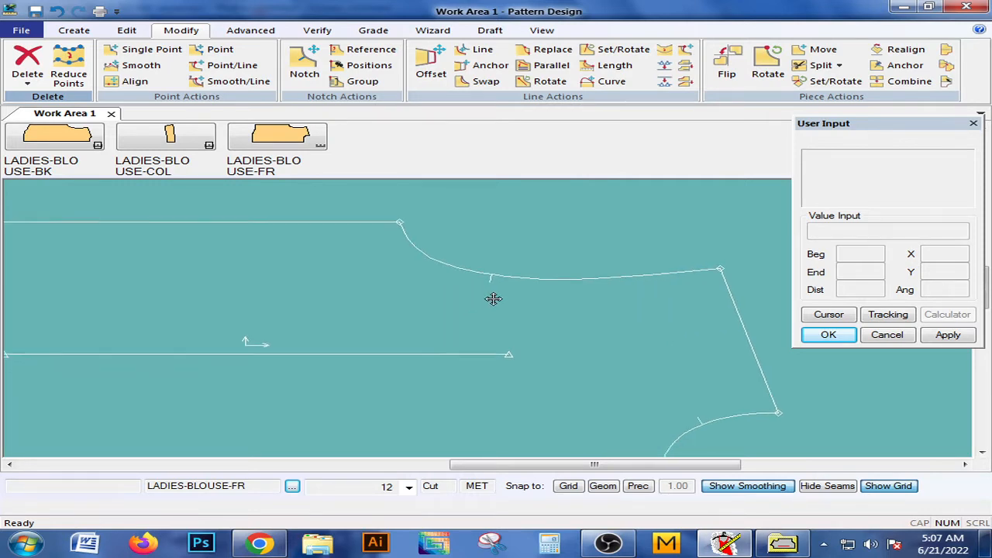
click(27, 82)
scroll(482, 343, up, 5)
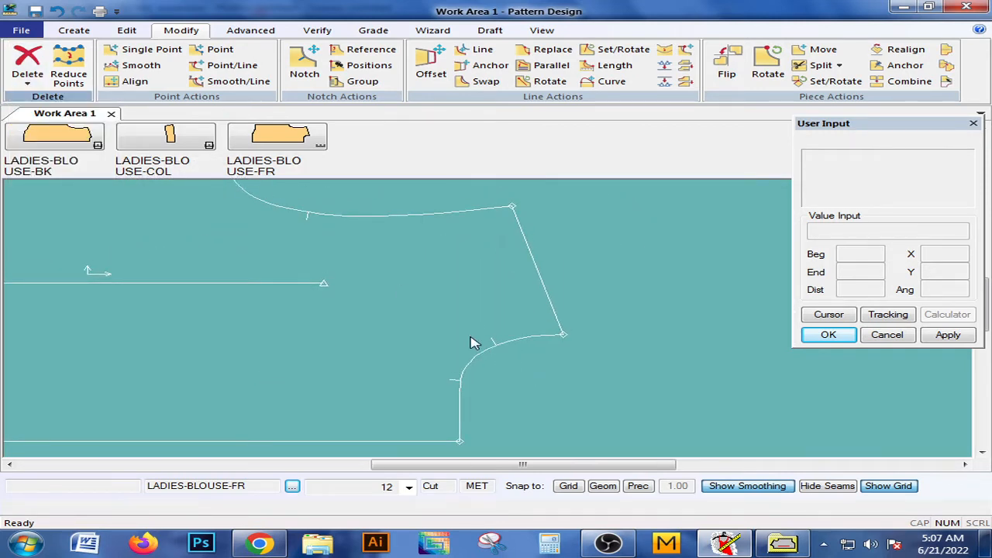
scroll(496, 330, down, 3)
middle_drag(575, 323, 583, 323)
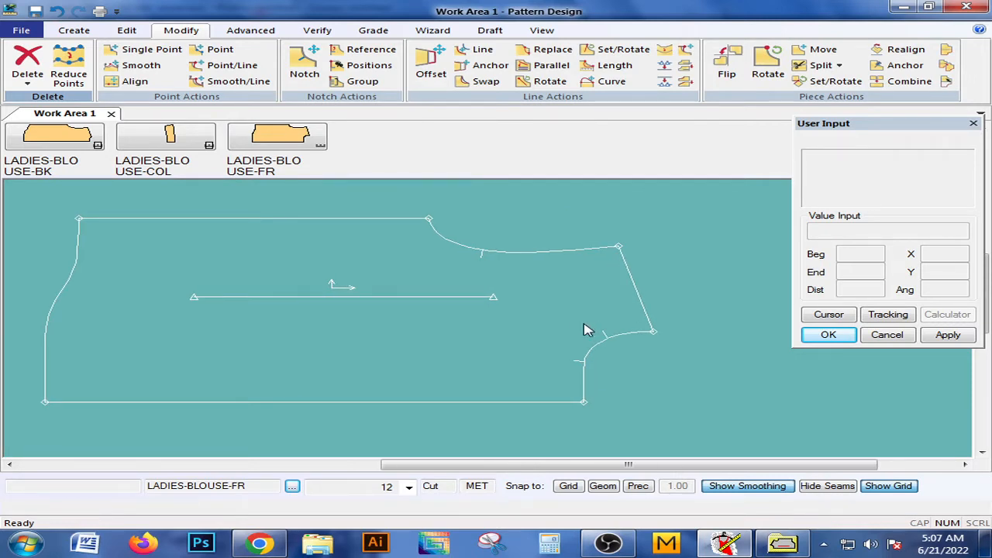
mouse_move(535, 308)
middle_down()
mouse_move(525, 315)
mouse_move(533, 320)
middle_up()
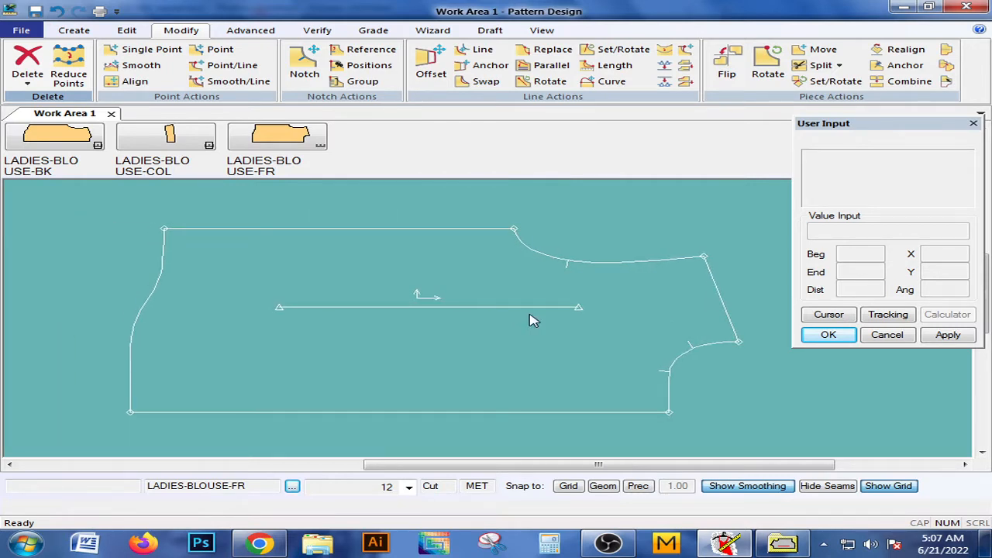
middle_drag(204, 239, 247, 231)
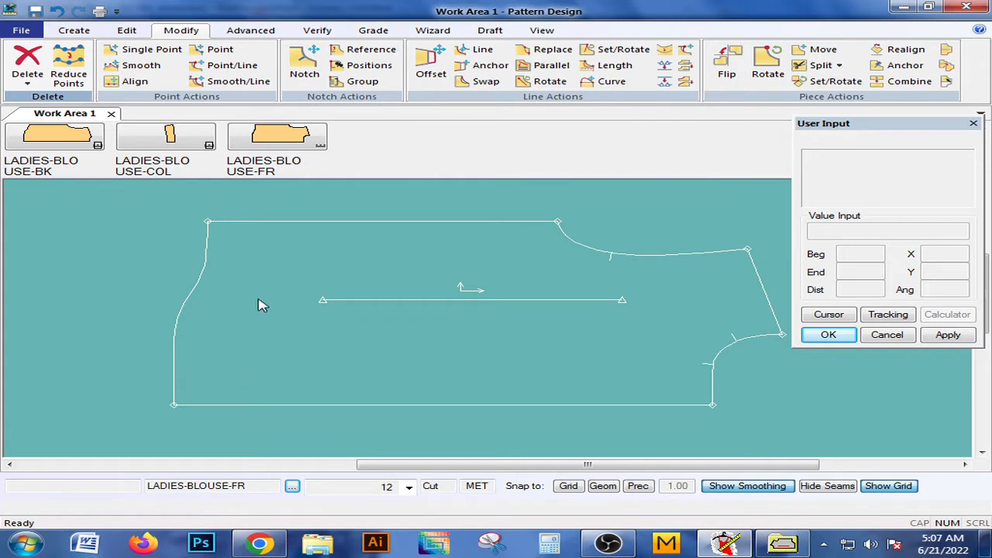
middle_drag(251, 358, 234, 359)
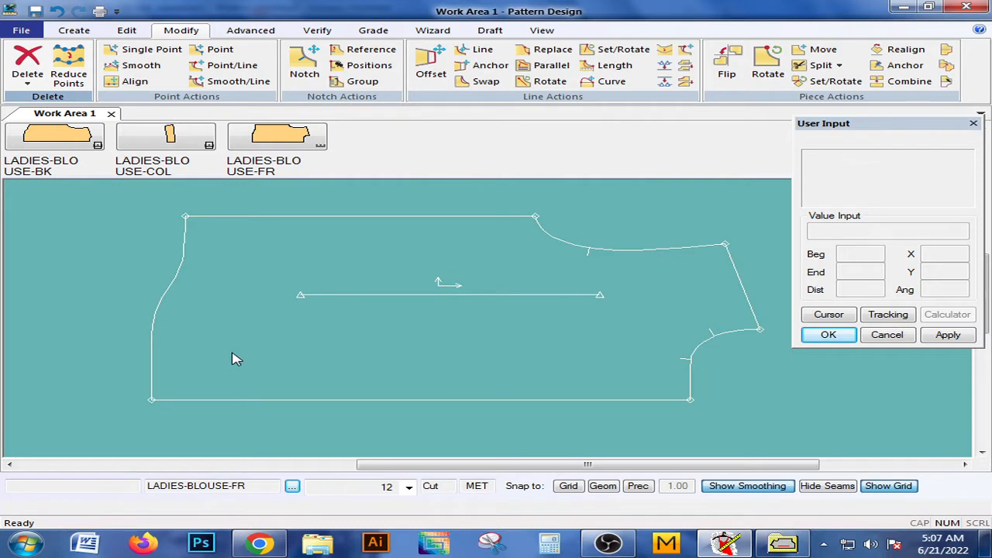
middle_drag(245, 350, 245, 345)
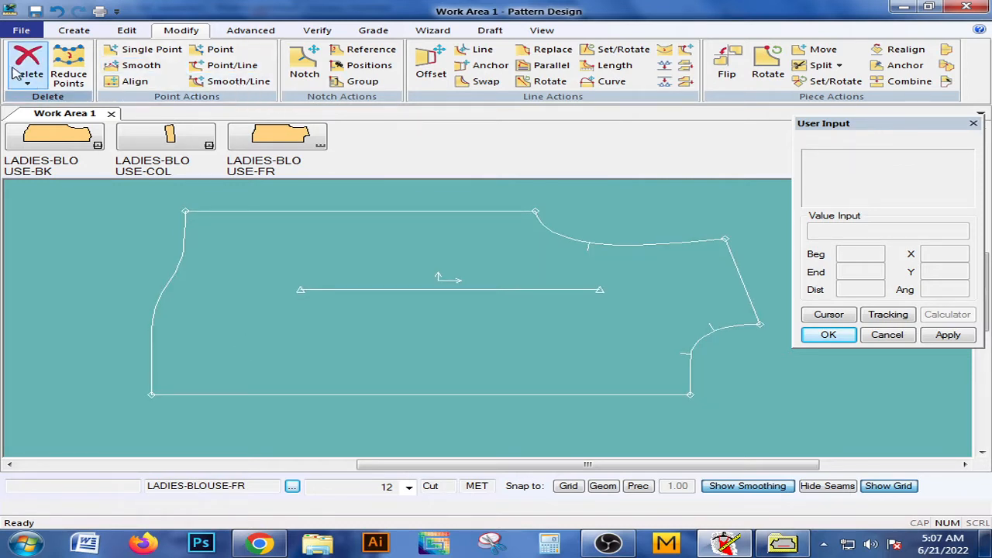
Draw two vertical two-point lines about 33 cm long across the front piece, from the upper edge to the lower edge.
click(76, 30)
click(314, 77)
click(341, 97)
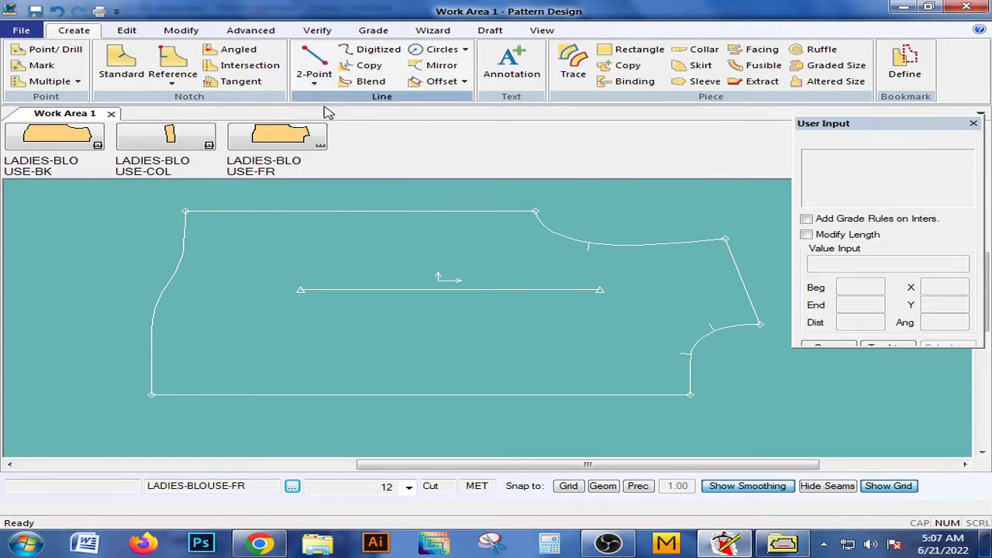
click(293, 211)
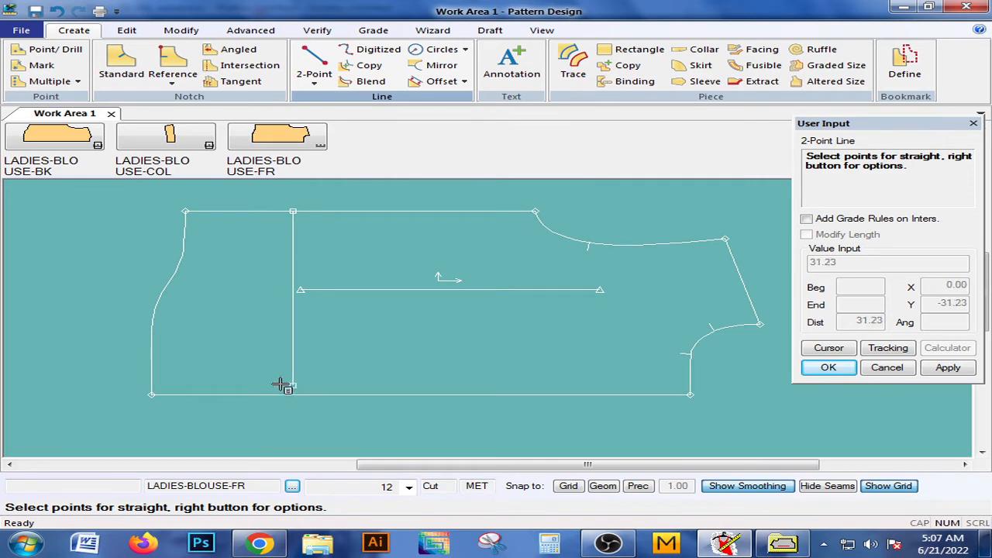
click(293, 395)
click(348, 211)
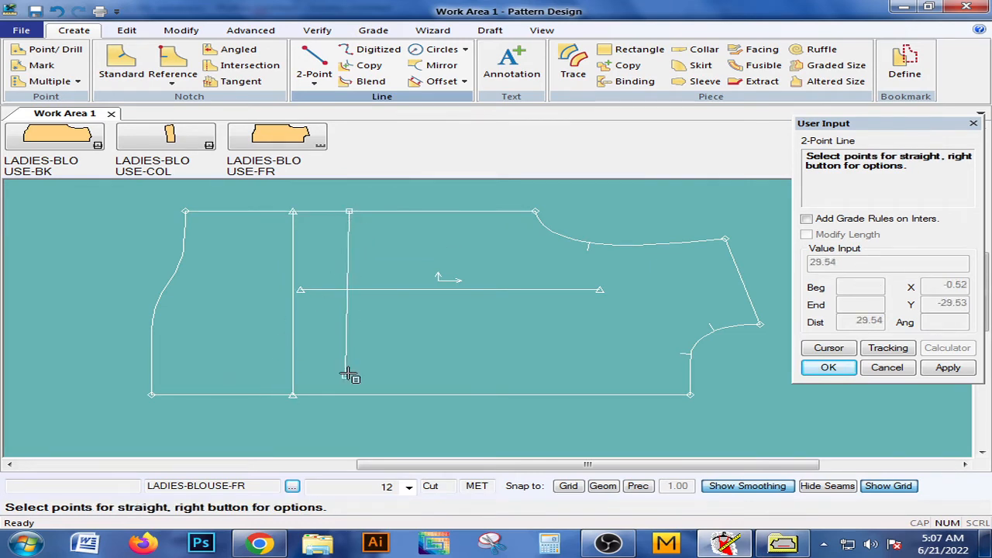
click(348, 394)
right_click(202, 277)
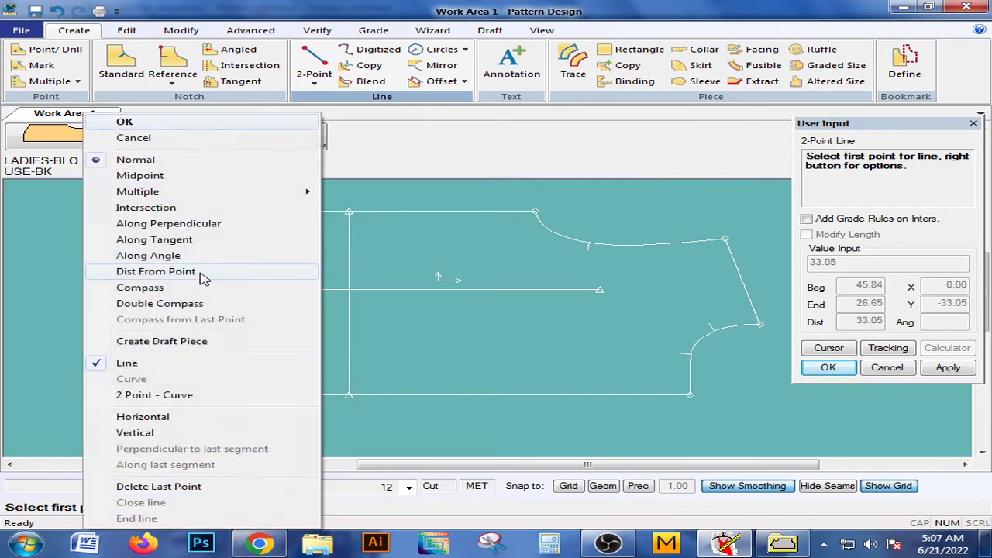
click(91, 128)
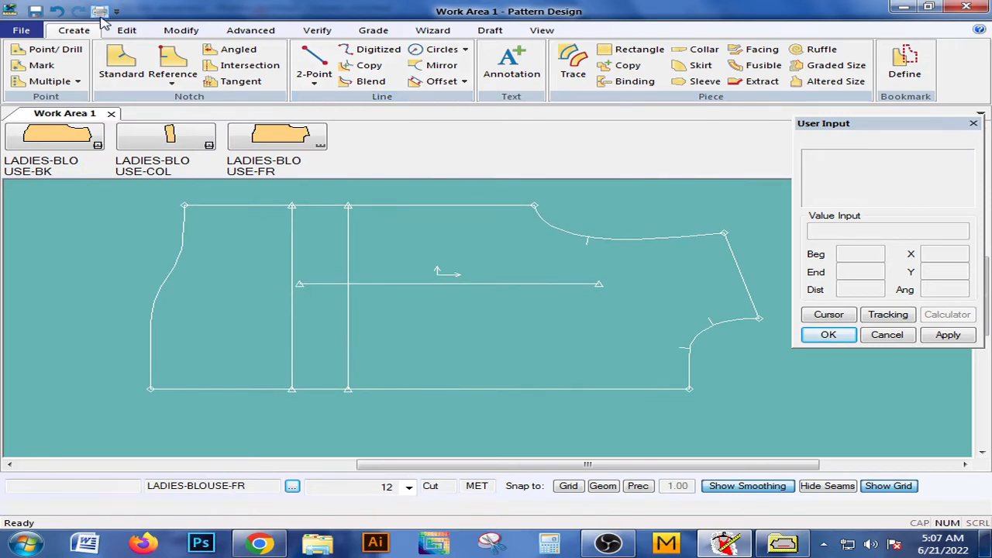
Delete both vertical internal lines from the front piece.
click(179, 30)
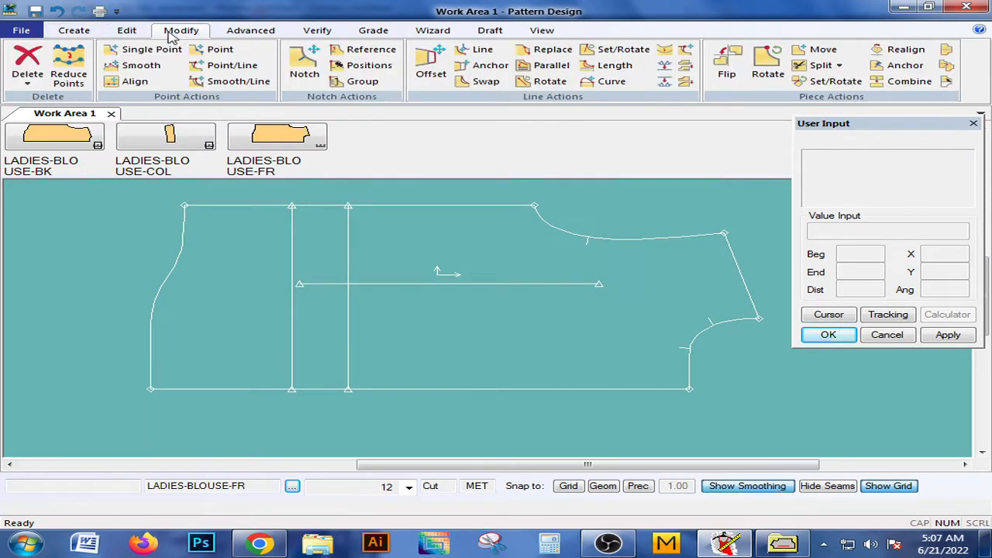
click(31, 82)
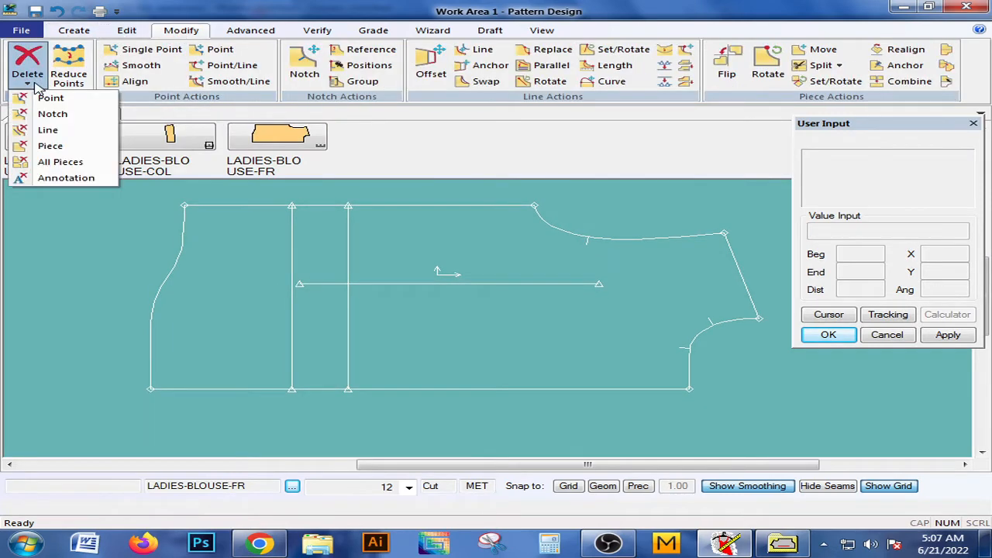
click(46, 130)
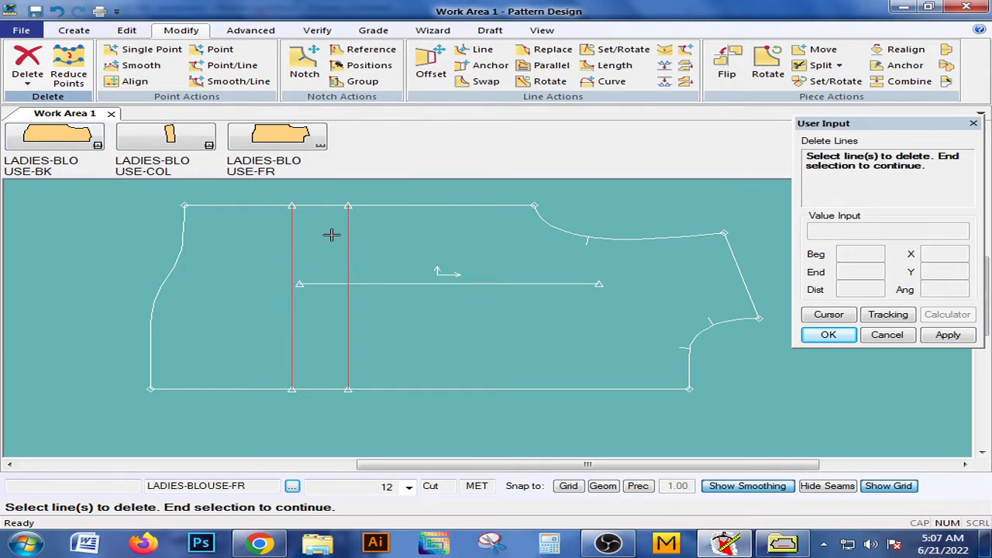
click(348, 231)
right_click(365, 241)
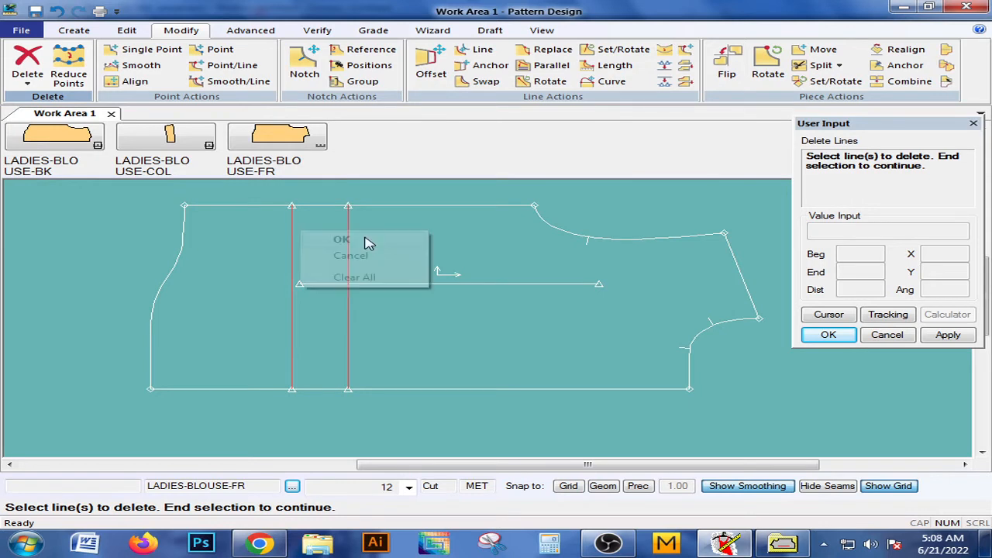
click(370, 241)
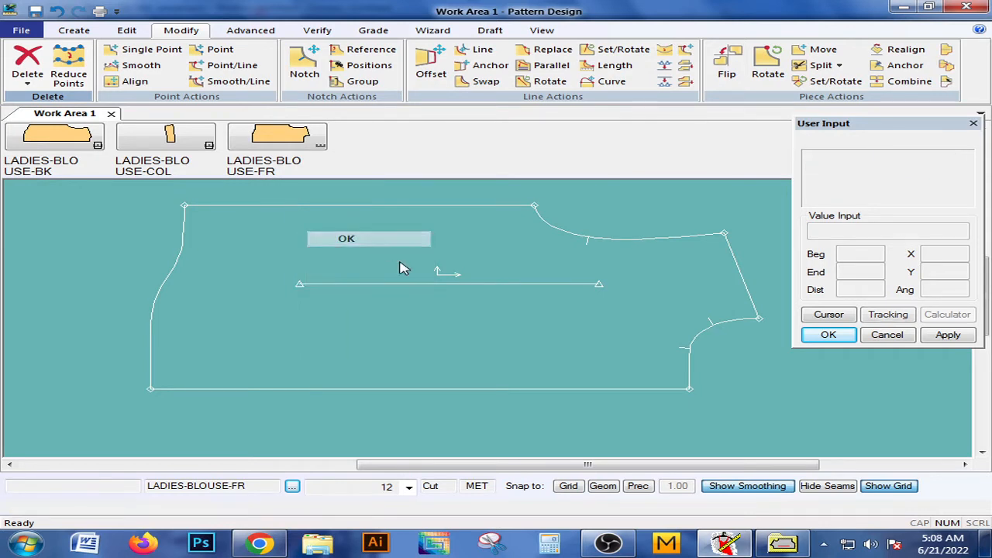
Delete the LADIES-BLOUSE-FR piece from the work area.
click(27, 78)
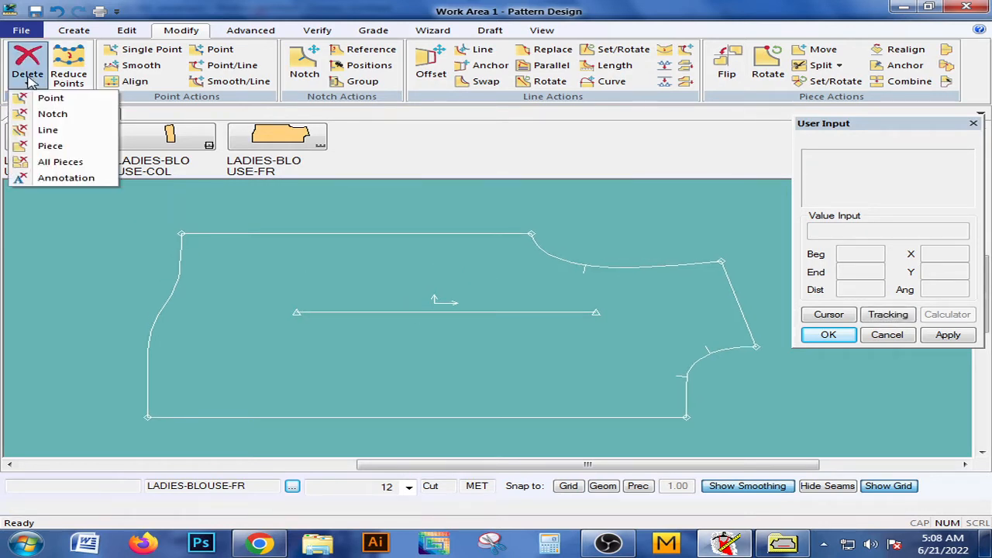
click(373, 260)
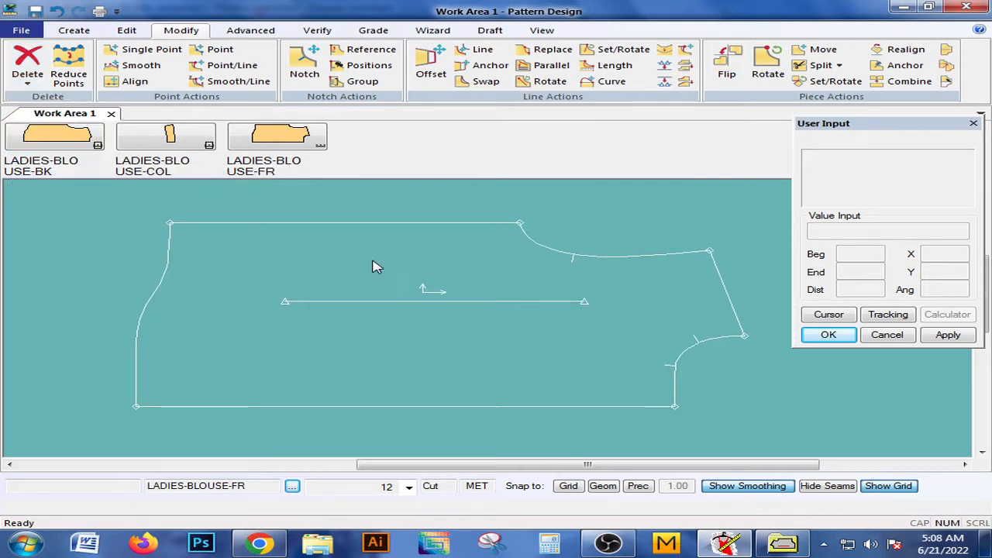
middle_drag(365, 260, 406, 261)
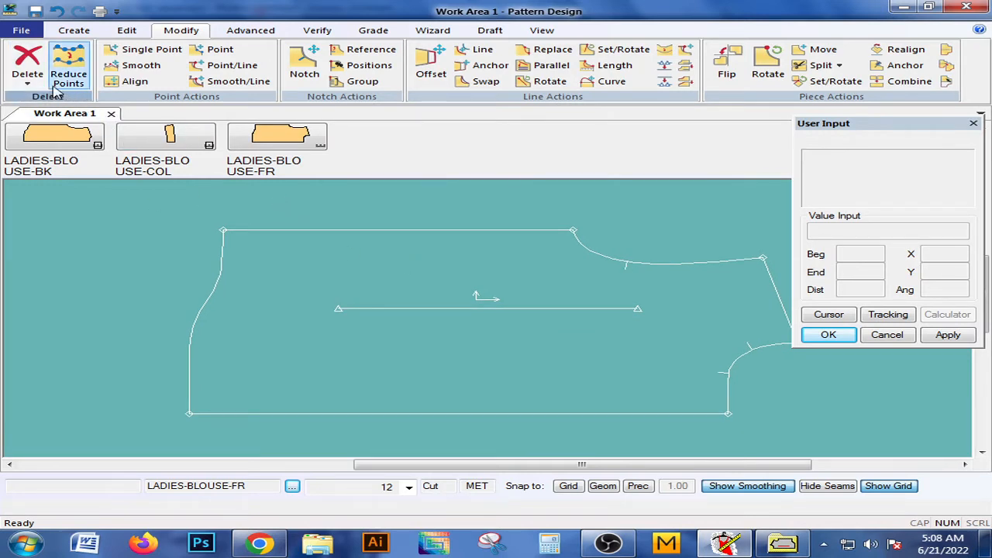
click(27, 78)
click(48, 146)
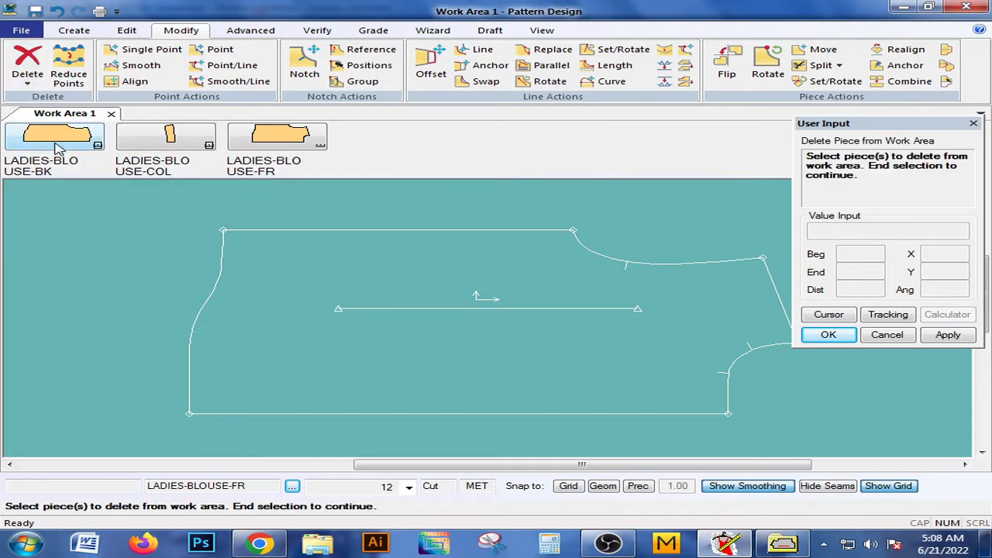
click(394, 275)
right_click(400, 268)
click(403, 270)
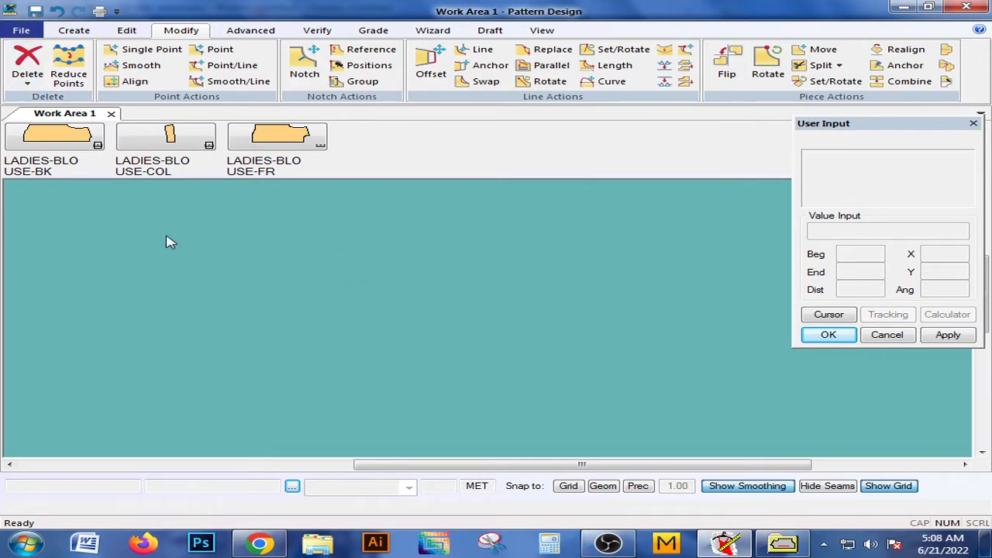
Place all three blouse pieces tiled in the work area and shift the front piece slightly away from the collar.
click(28, 79)
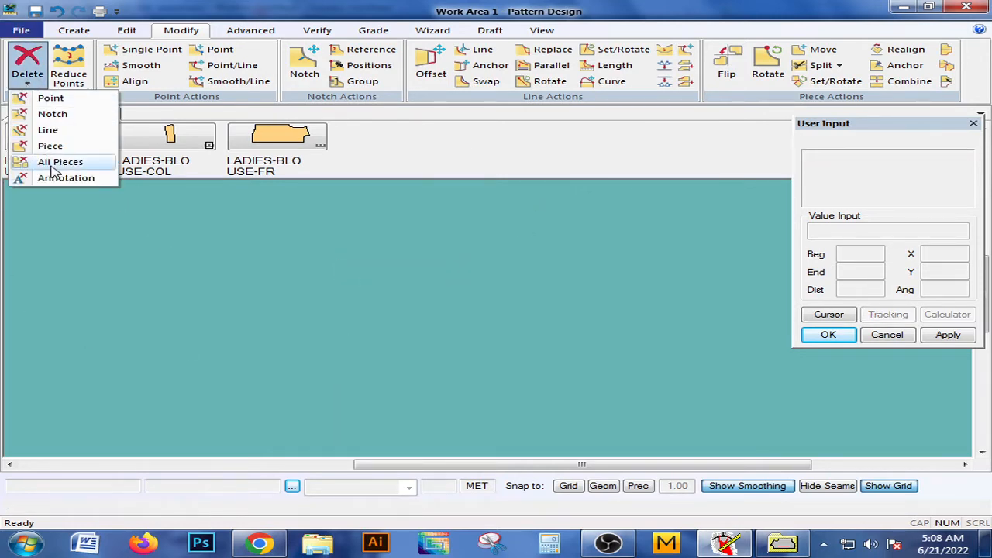
click(391, 177)
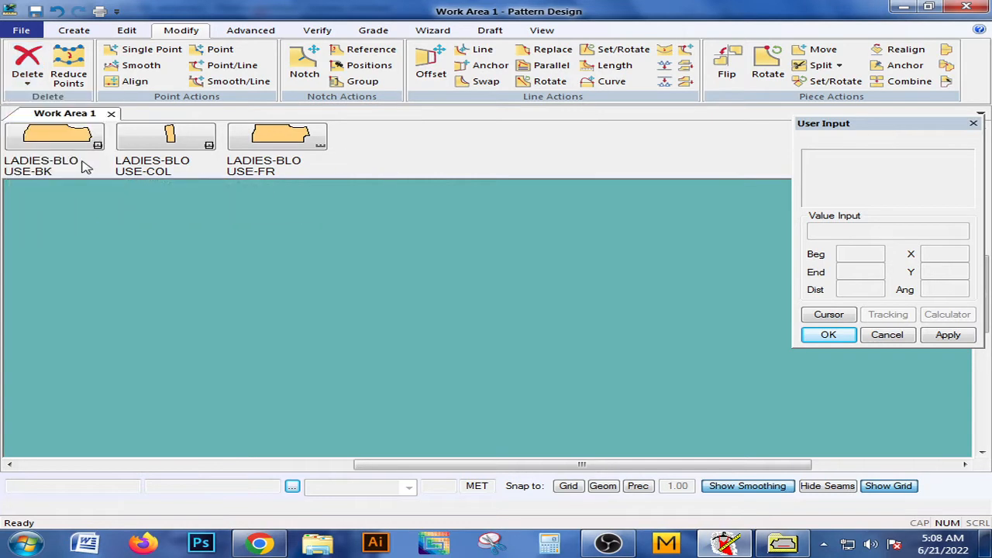
right_click(403, 163)
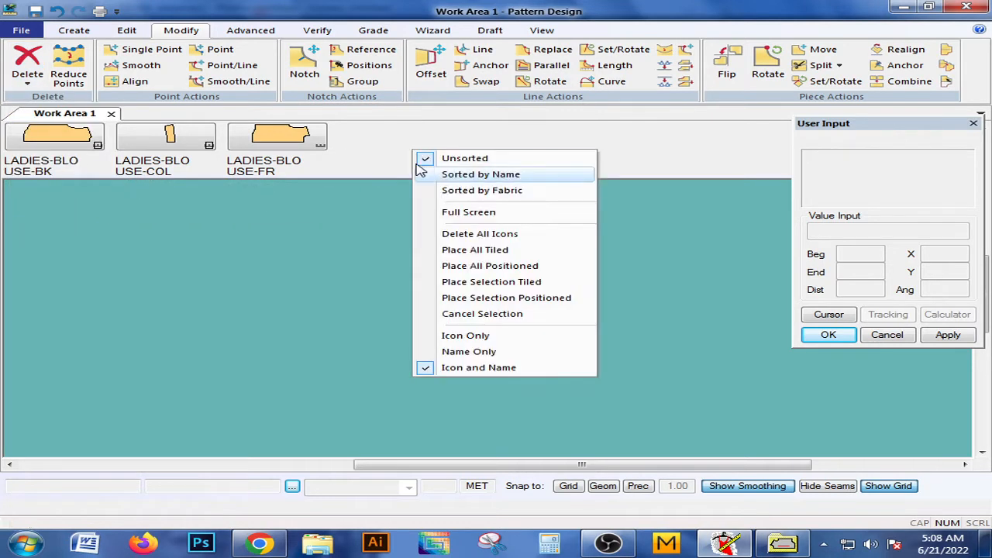
click(441, 251)
click(315, 277)
scroll(296, 272, down, 2)
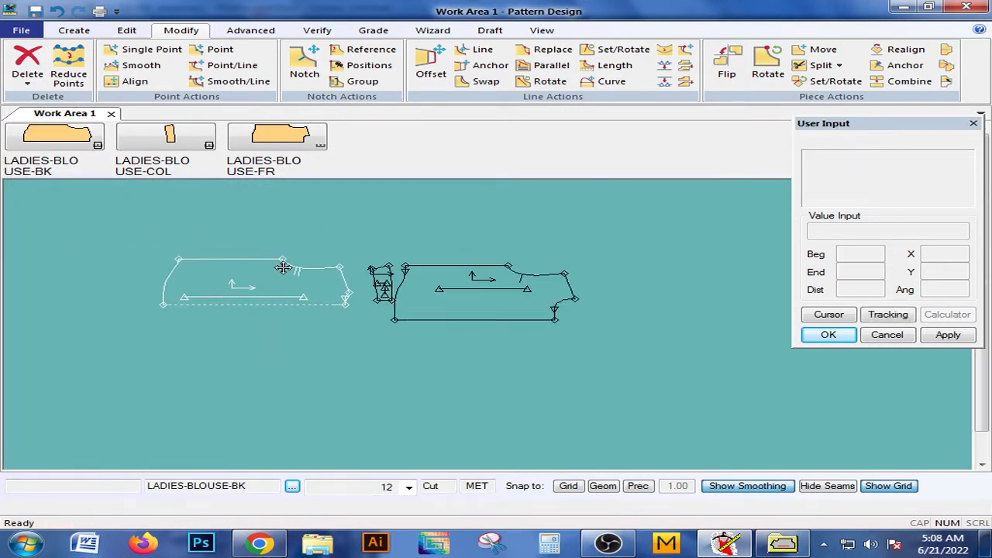
click(283, 268)
click(443, 292)
click(455, 285)
click(314, 278)
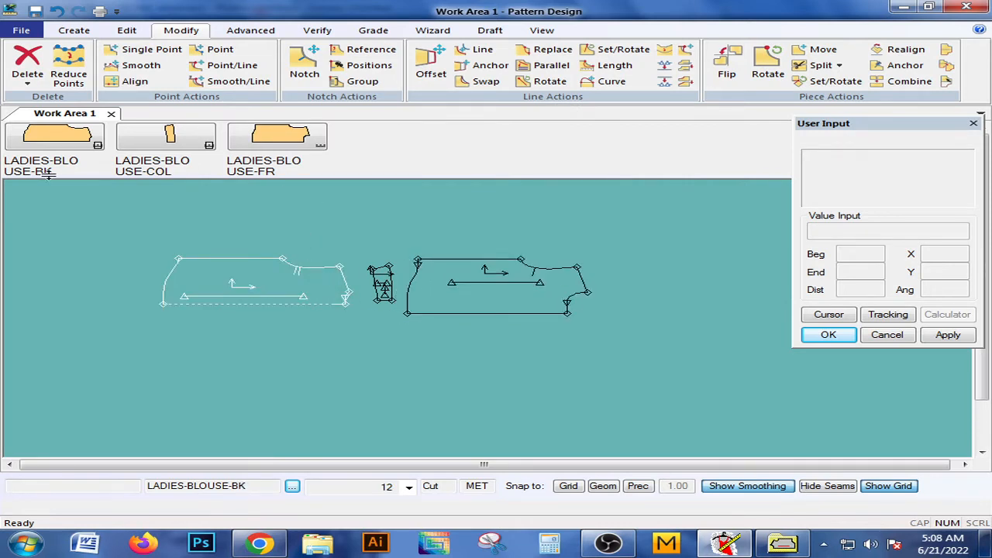
Delete all pieces from the work area and place only the LADIES-BLOUSE-BK piece in it.
click(27, 78)
click(43, 159)
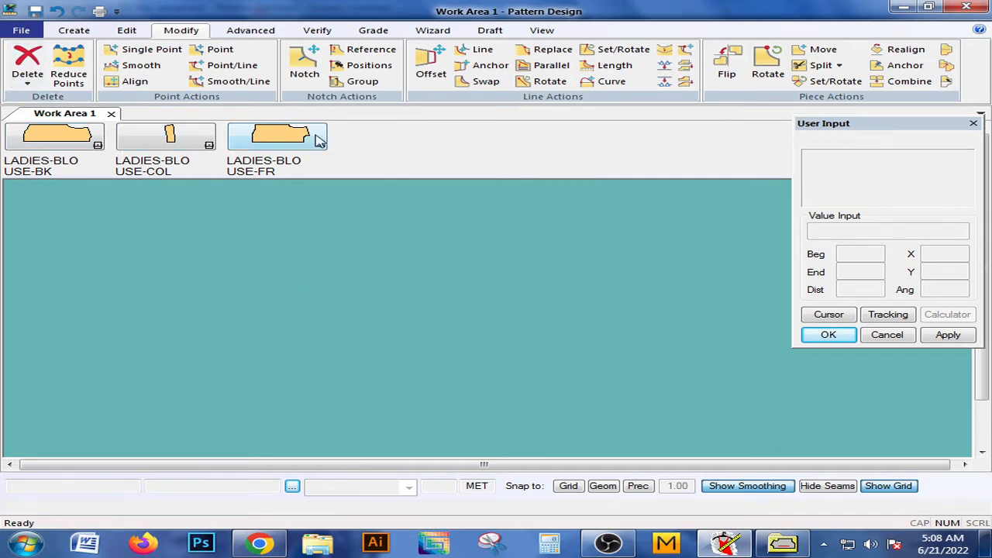
click(27, 81)
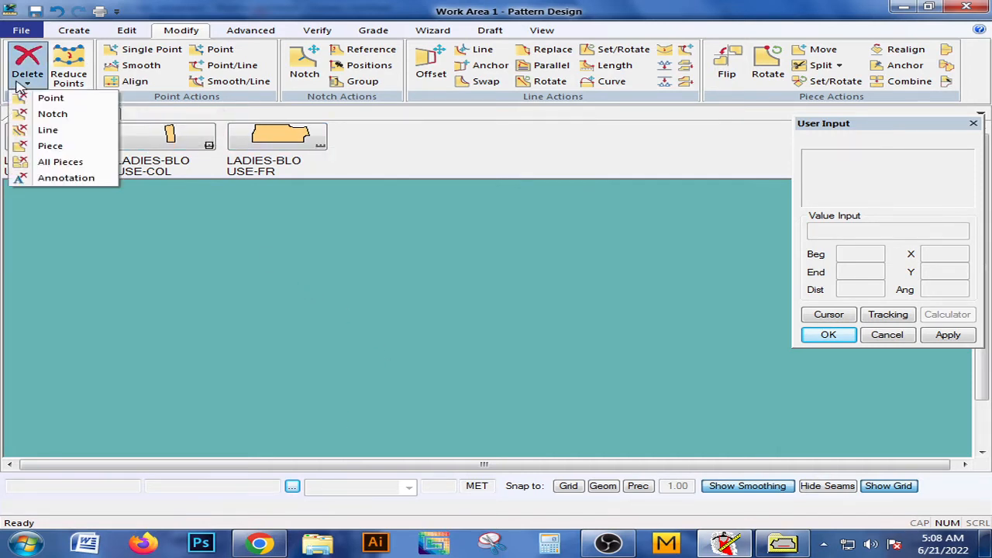
click(68, 108)
drag(62, 154, 365, 319)
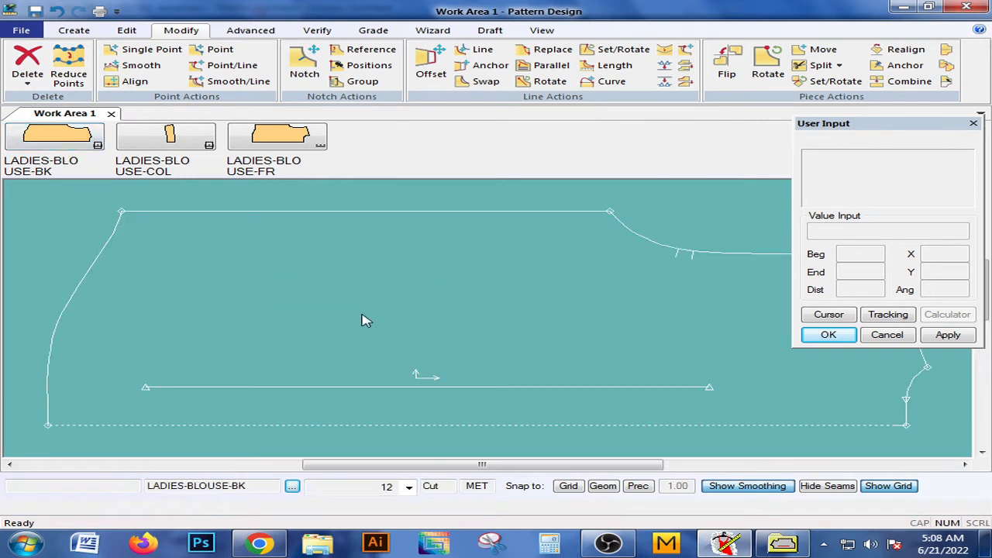
Add the annotation "rrhiogfiojhiodjh" above the grain line of the back piece, with default character size and 0.00 font rotation.
click(27, 81)
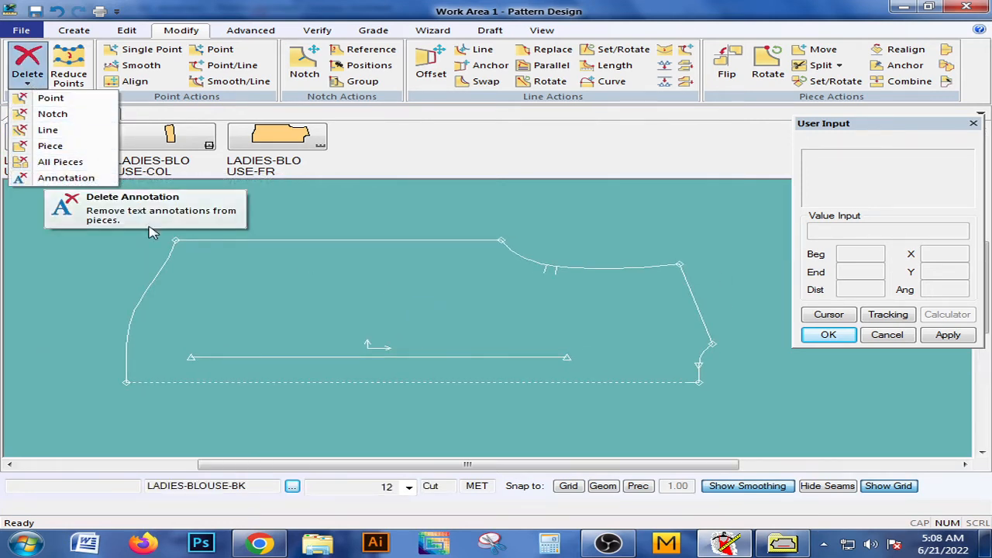
click(48, 179)
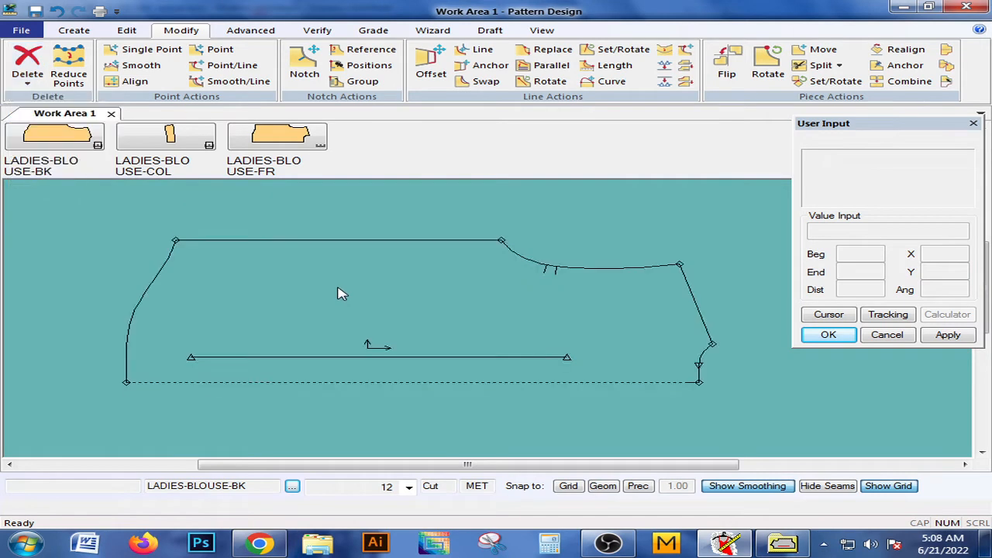
click(68, 32)
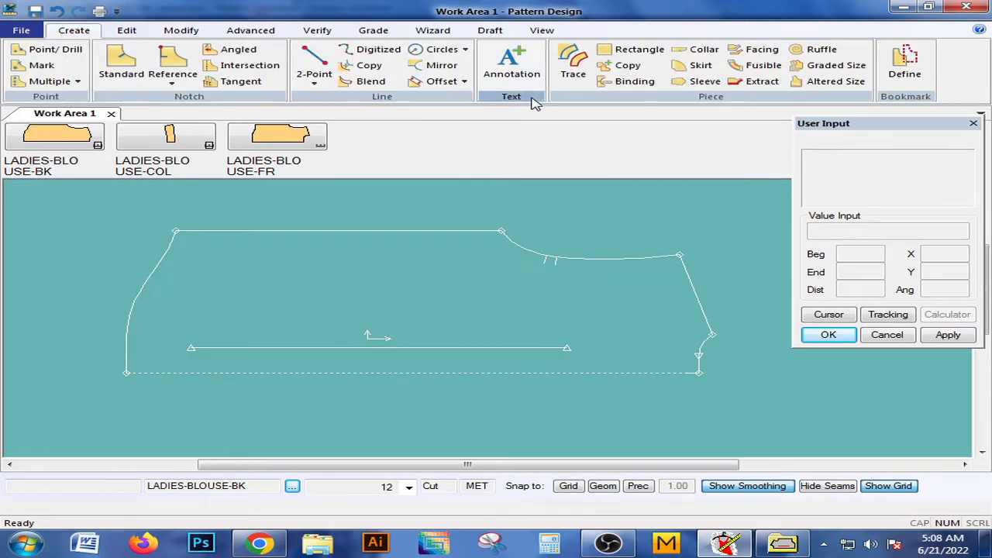
click(489, 71)
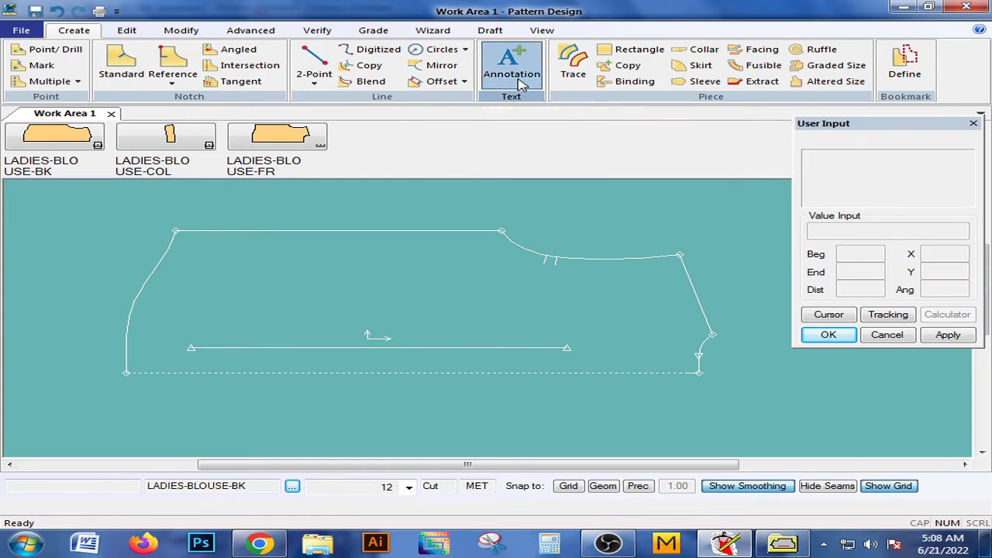
click(370, 296)
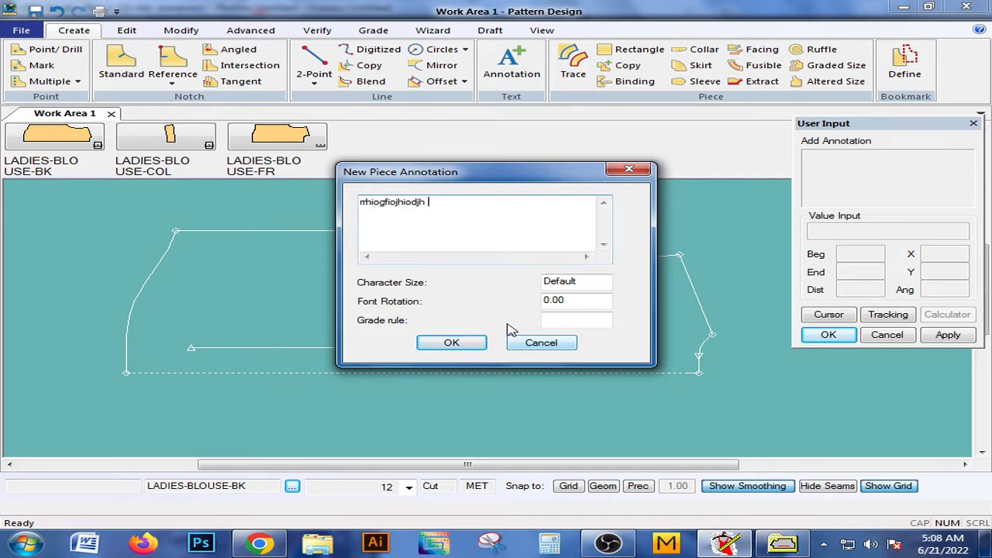
click(465, 343)
click(465, 308)
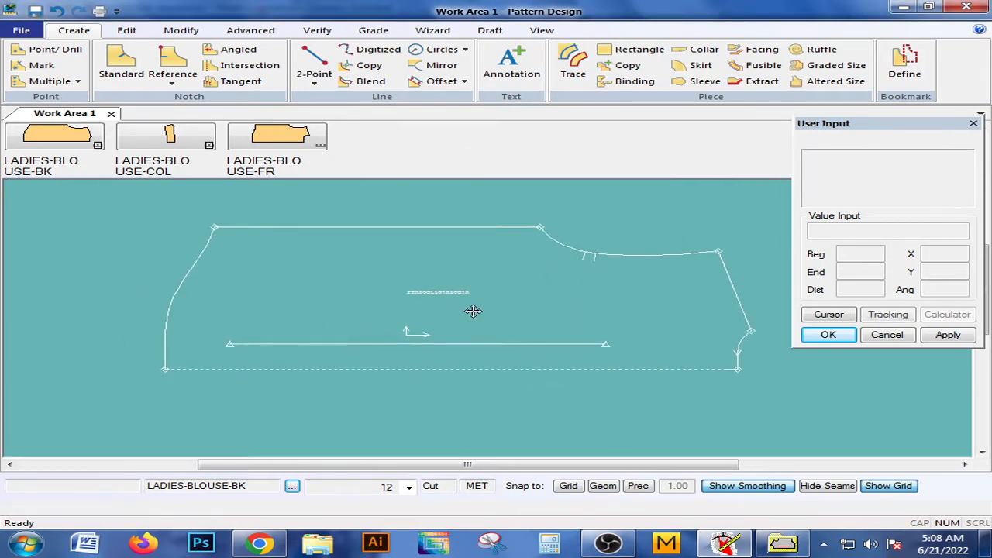
scroll(472, 311, up, 3)
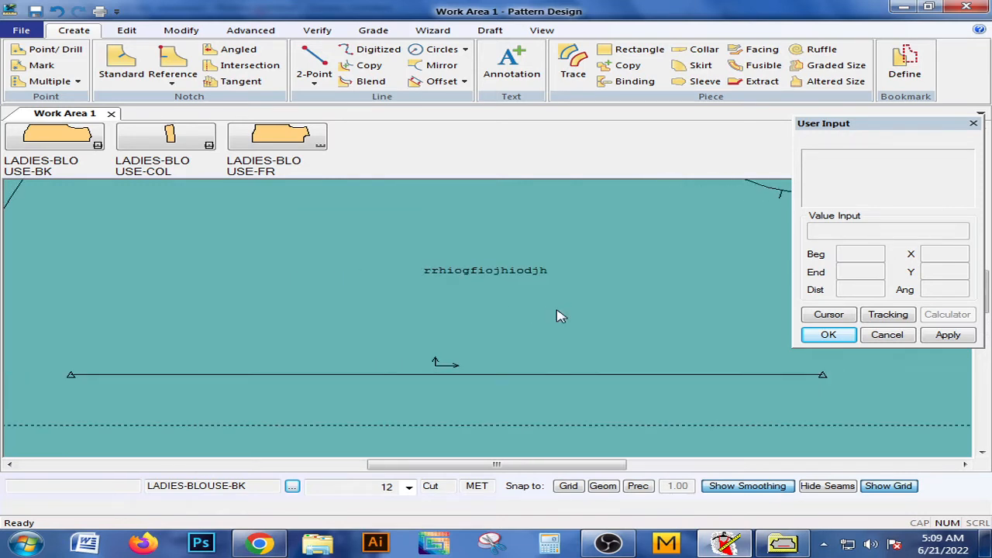
scroll(561, 316, down, 3)
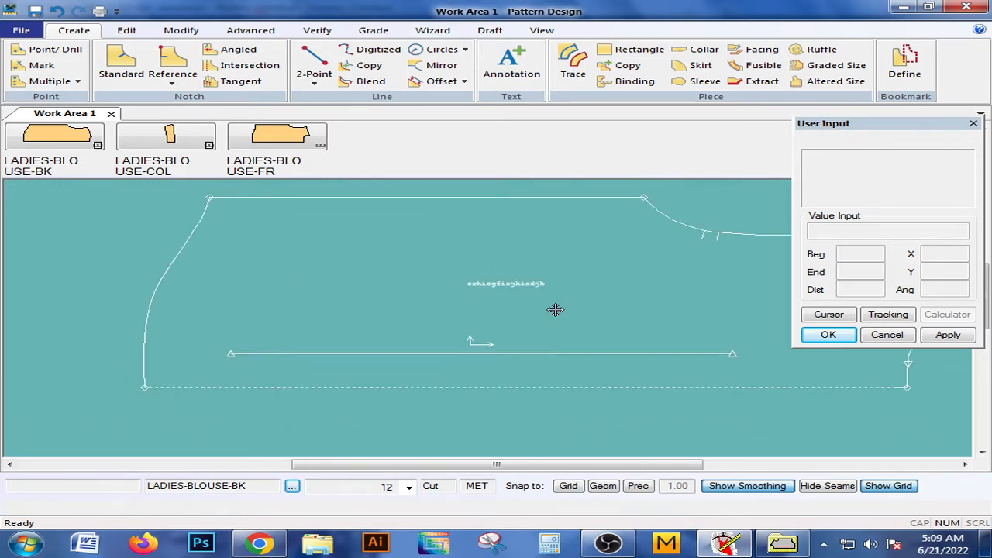
click(496, 318)
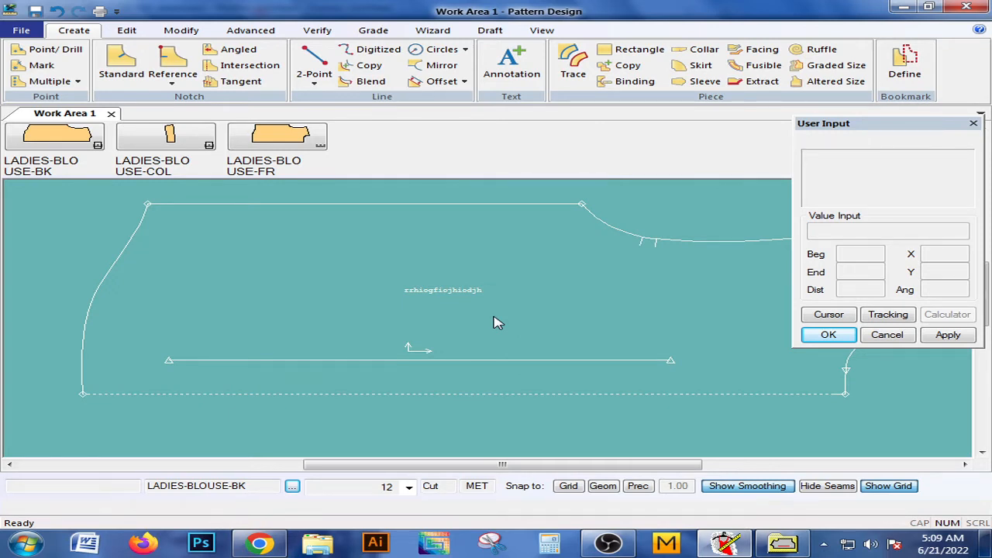
scroll(493, 316, up, 3)
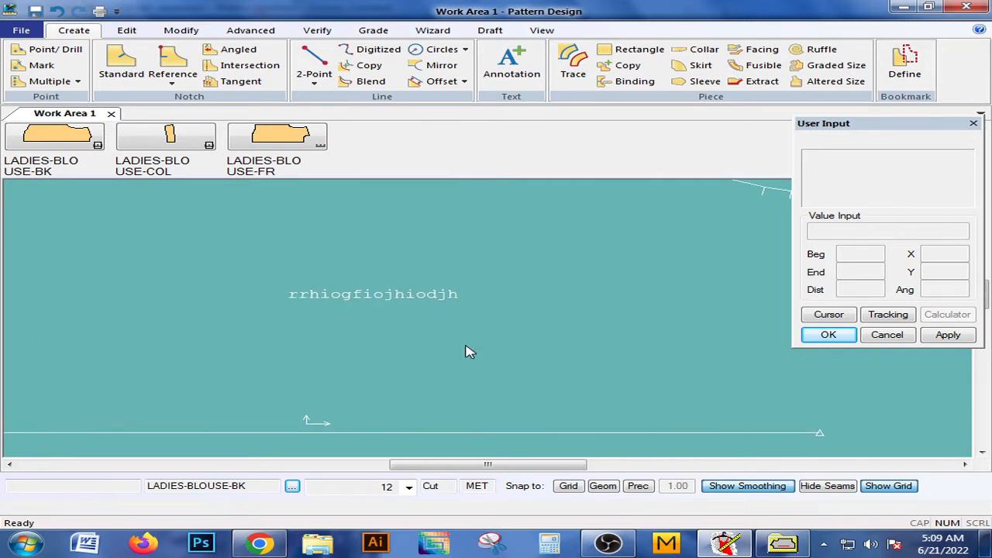
scroll(518, 307, down, 2)
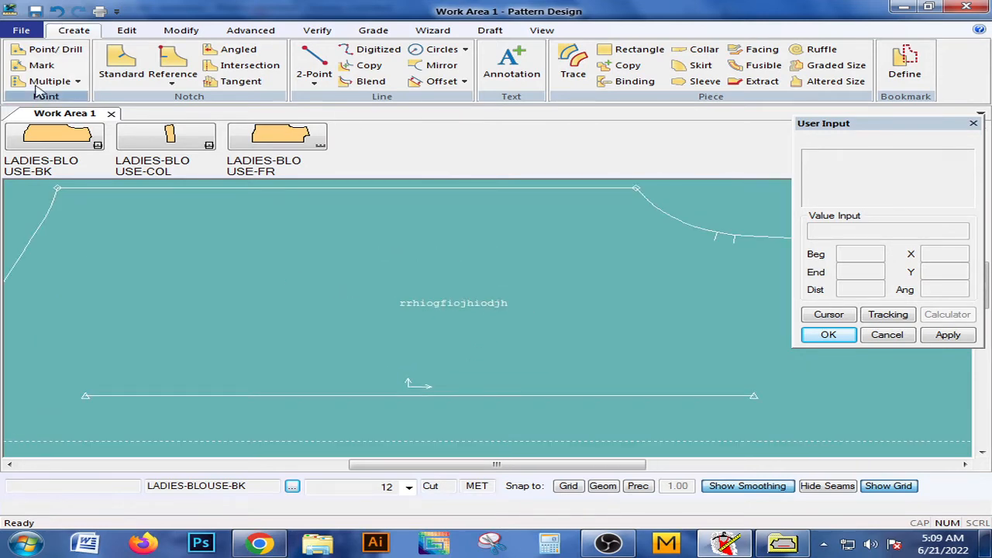
scroll(431, 304, up, 3)
scroll(365, 266, down, 2)
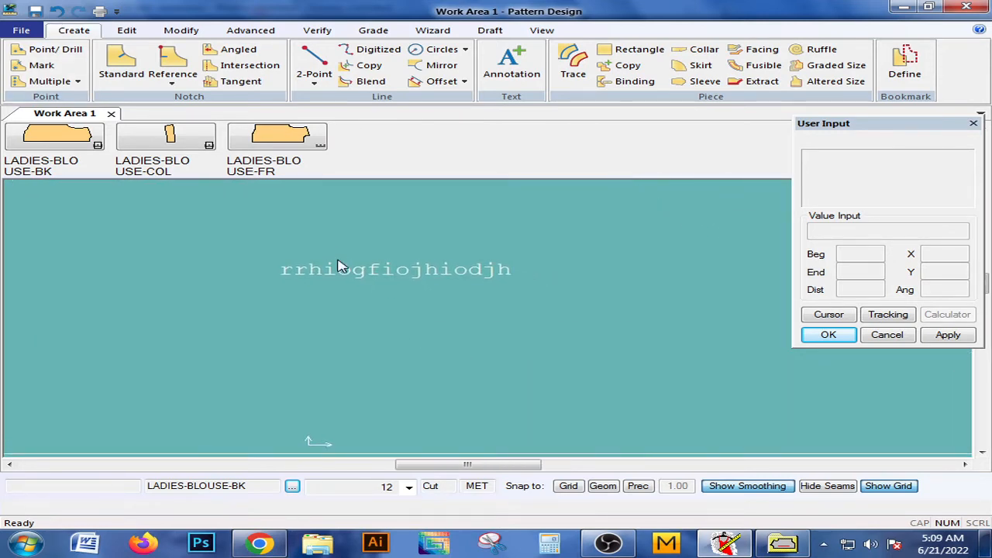
Delete the annotation "rrhiogfiojhiodjh" from the back piece.
click(185, 32)
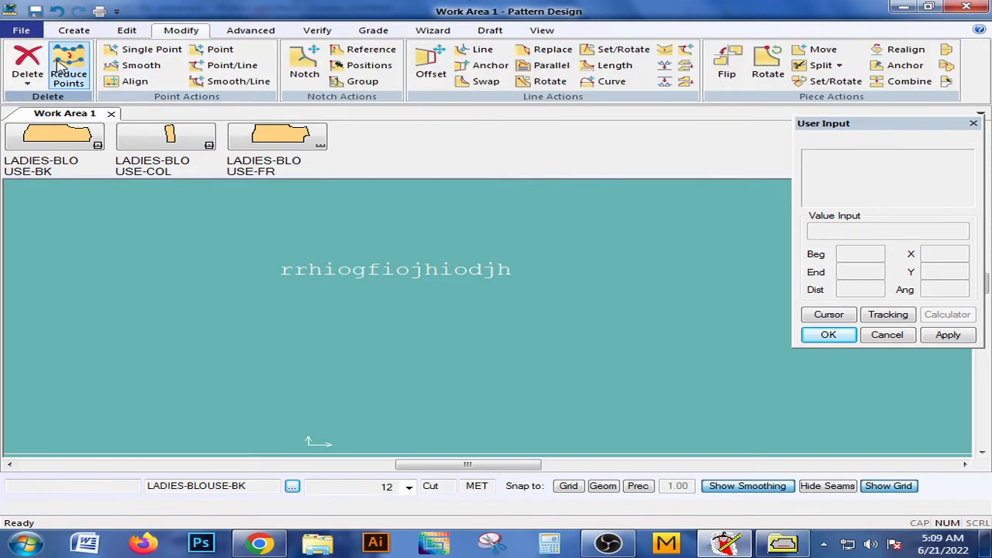
click(43, 85)
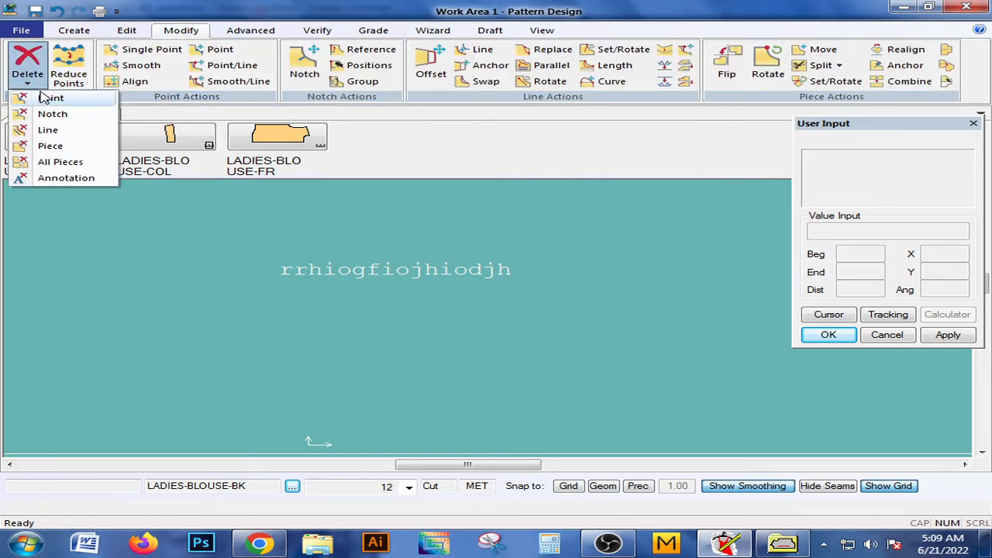
click(63, 178)
click(372, 272)
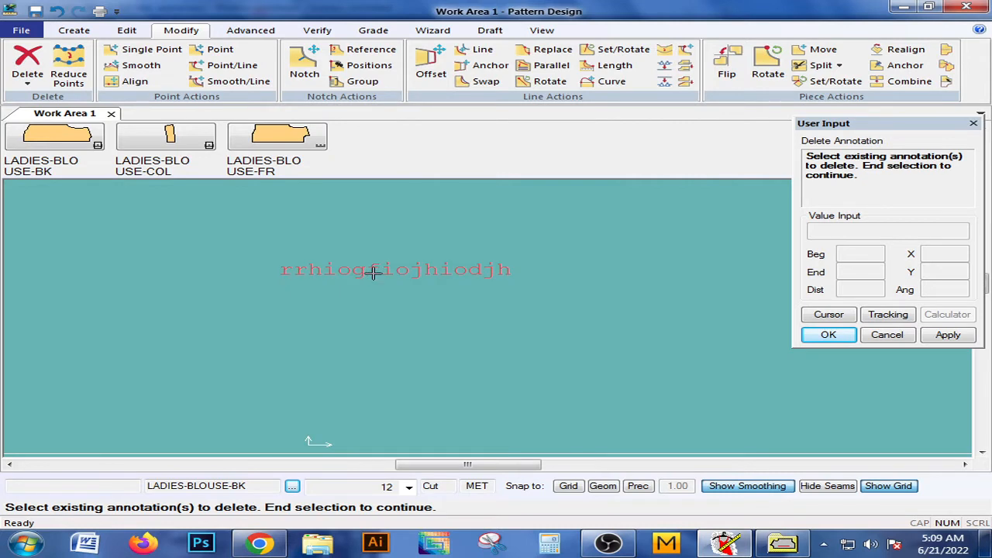
right_click(372, 272)
click(374, 275)
right_click(381, 271)
click(388, 256)
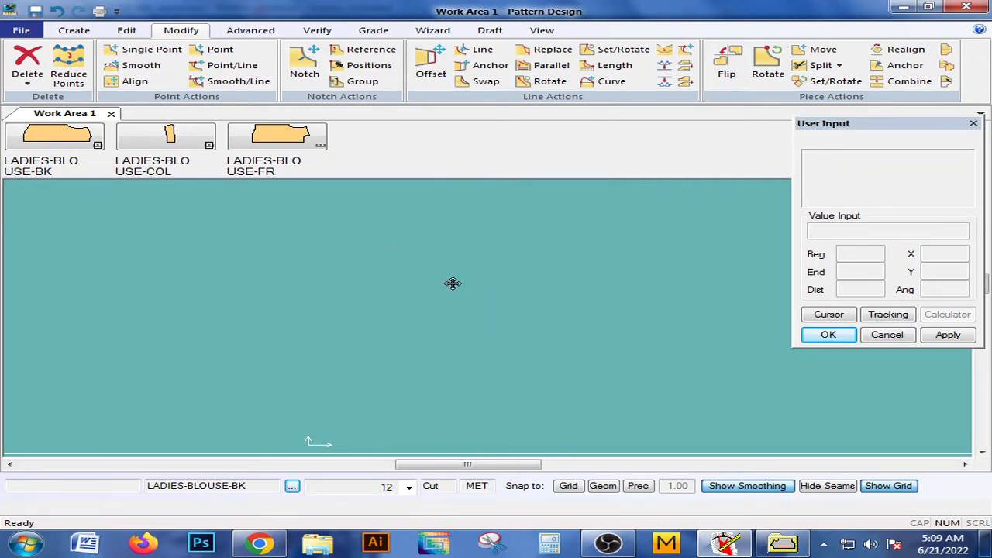
scroll(453, 283, down, 4)
scroll(452, 280, up, 2)
middle_drag(452, 280, 444, 301)
scroll(443, 302, down, 2)
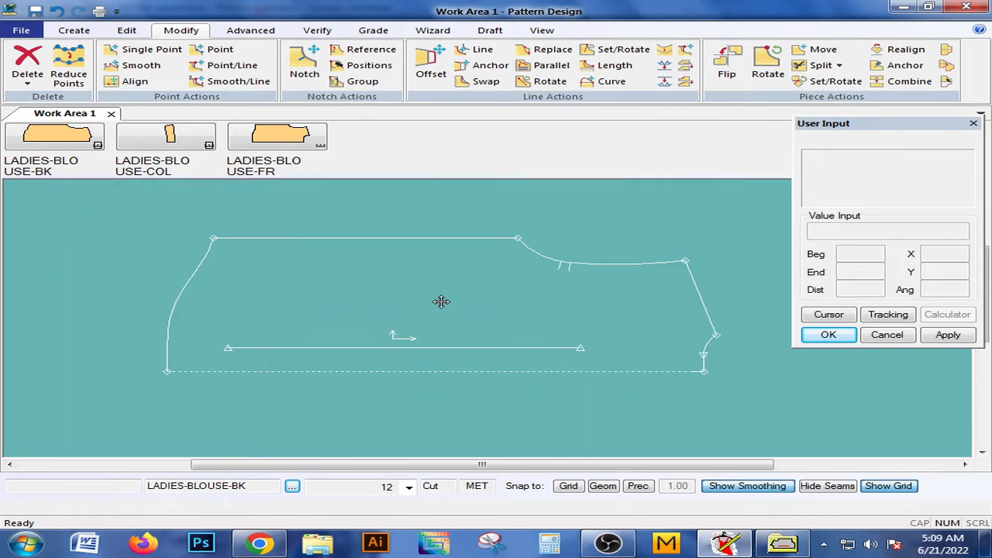
middle_drag(440, 302, 446, 303)
middle_drag(554, 265, 524, 267)
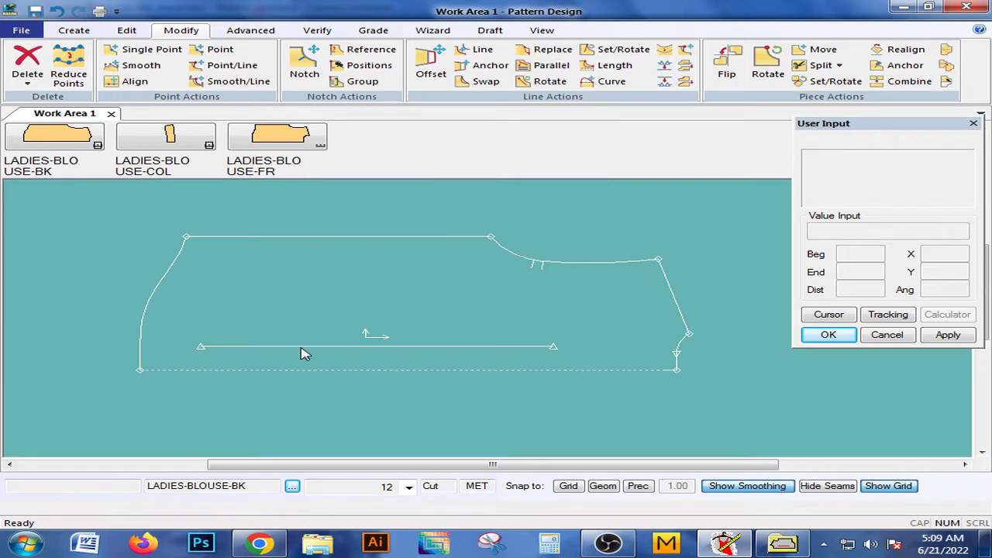
middle_drag(545, 298, 525, 300)
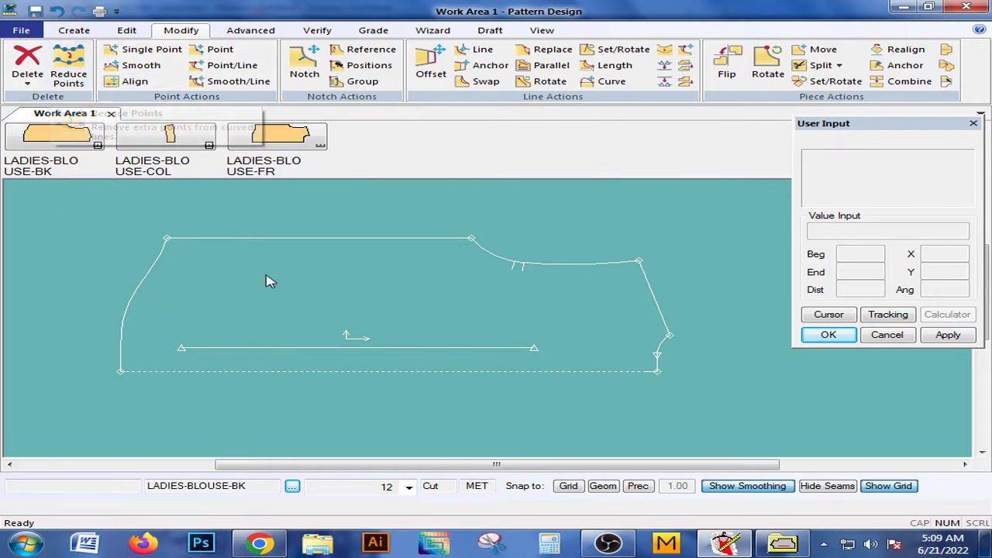
scroll(335, 247, up, 2)
scroll(335, 246, down, 2)
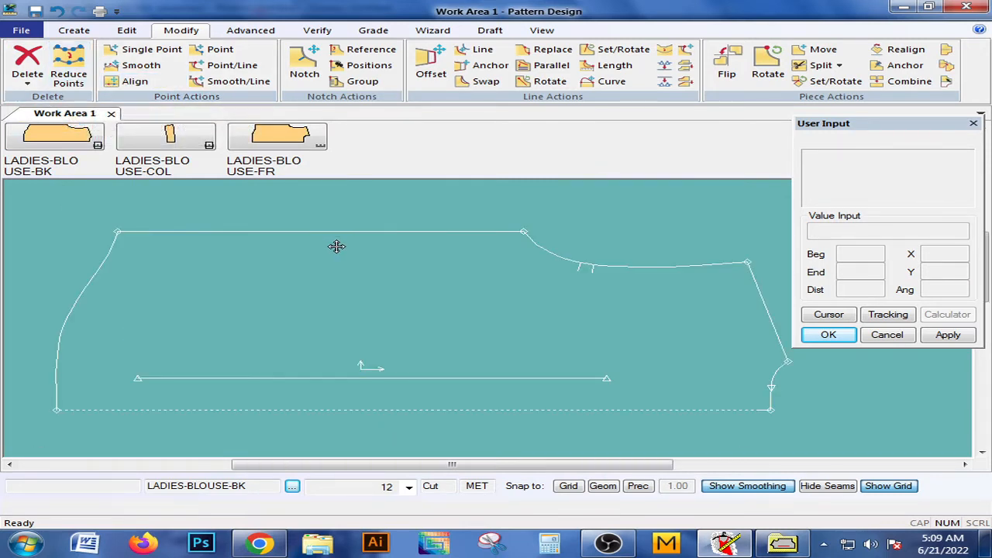
Show the intermediate points along the curves of the LADIES-BLOUSE-BK piece.
click(74, 31)
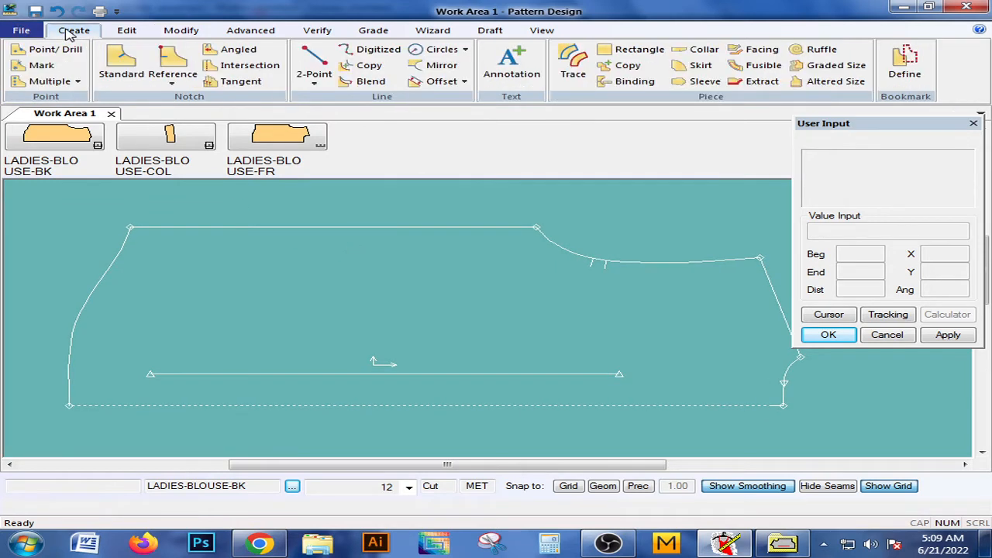
click(49, 49)
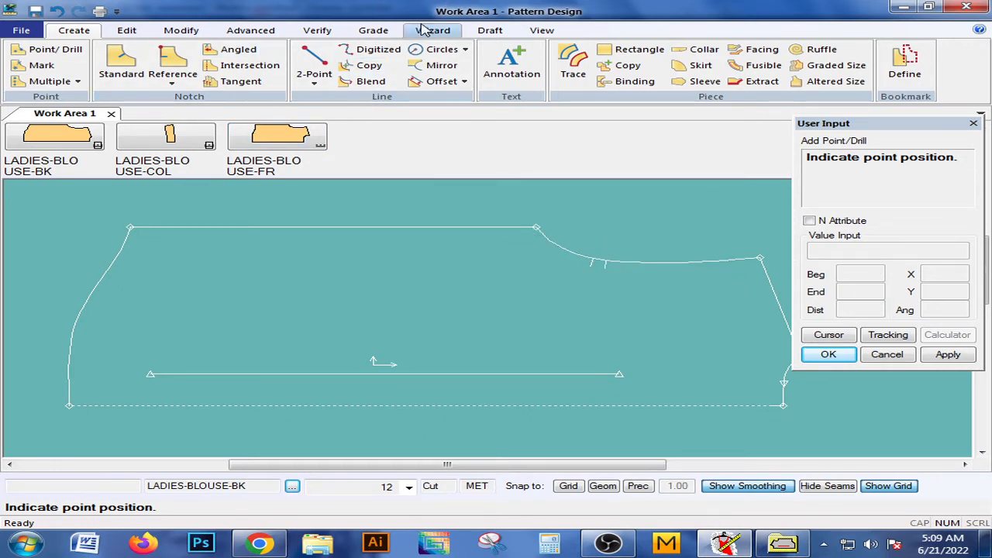
click(542, 29)
click(393, 66)
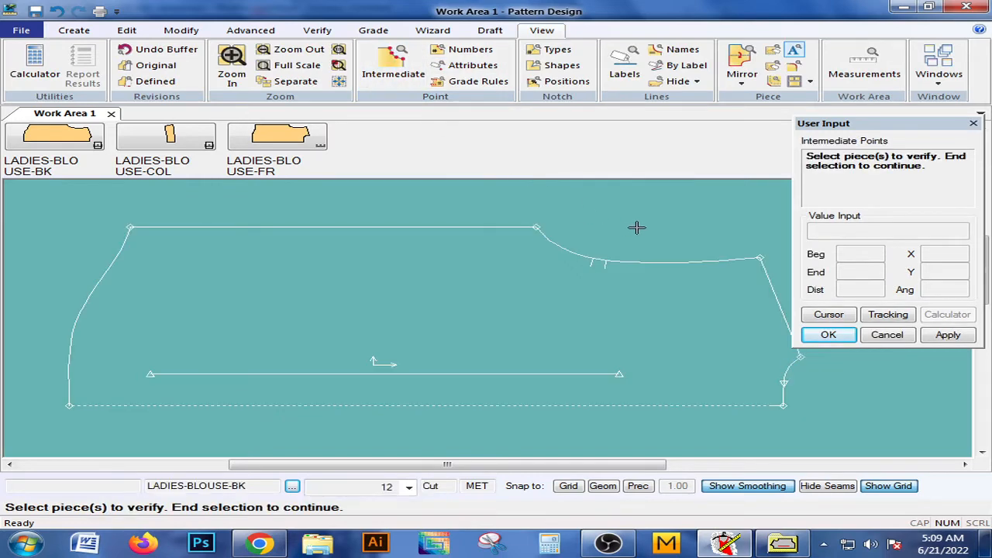
click(657, 256)
right_click(655, 236)
click(655, 237)
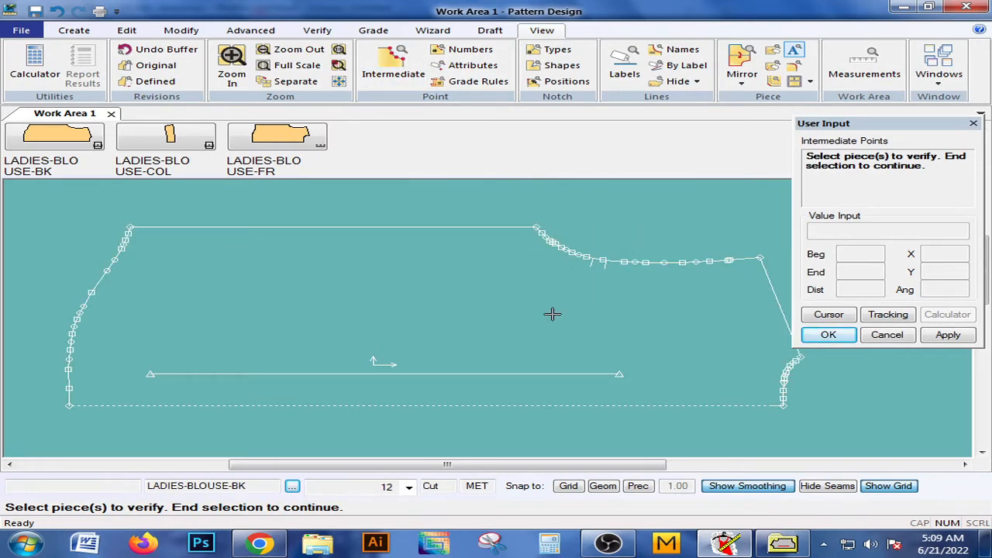
click(651, 261)
right_click(651, 261)
click(657, 261)
Add one extra point on the back piece's armhole curve, just before the pair of notches.
scroll(643, 265, up, 3)
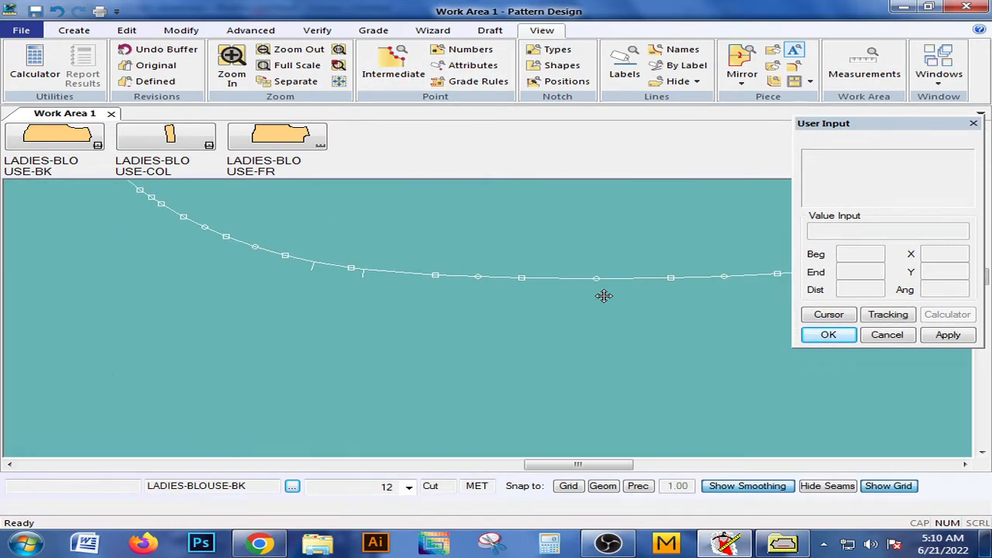
middle_drag(603, 296, 635, 305)
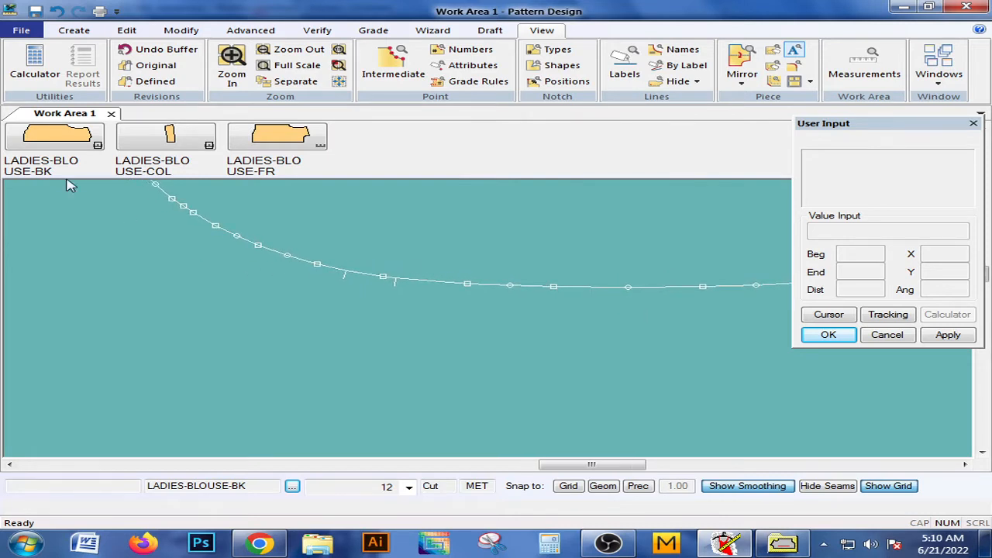
click(73, 30)
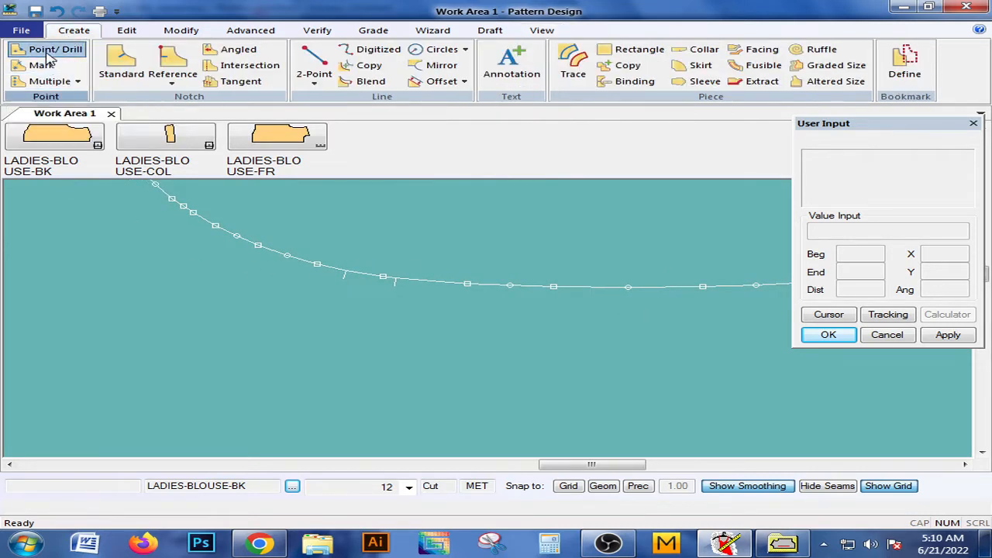
click(51, 50)
click(328, 268)
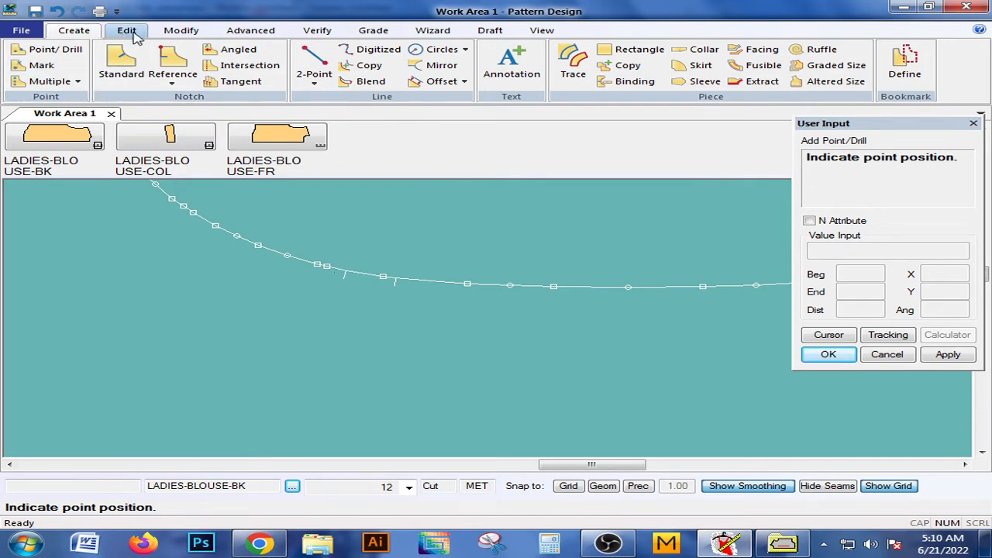
Reduce the points on the back piece's armhole curve with a reduction factor of 12.000.
click(181, 30)
click(68, 70)
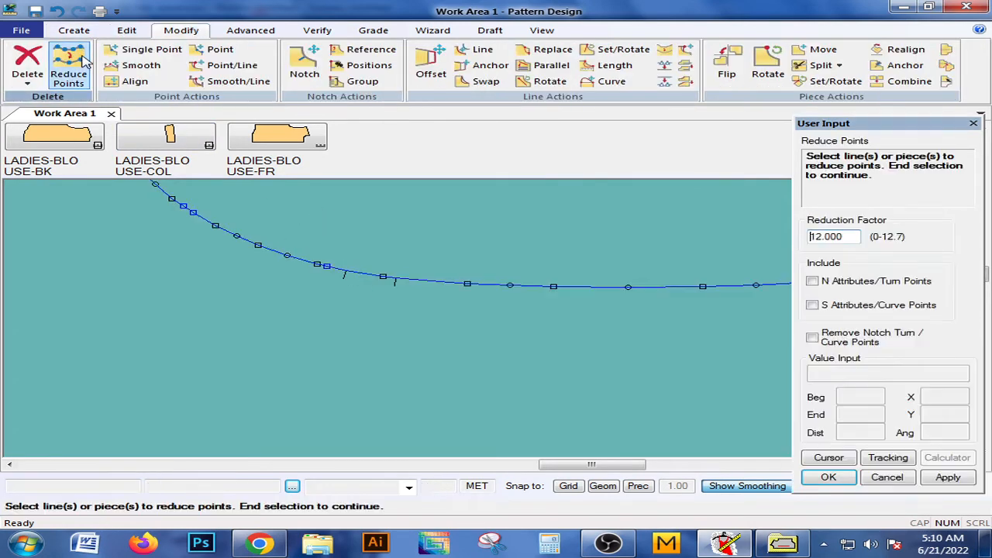
click(405, 276)
right_click(416, 265)
click(390, 264)
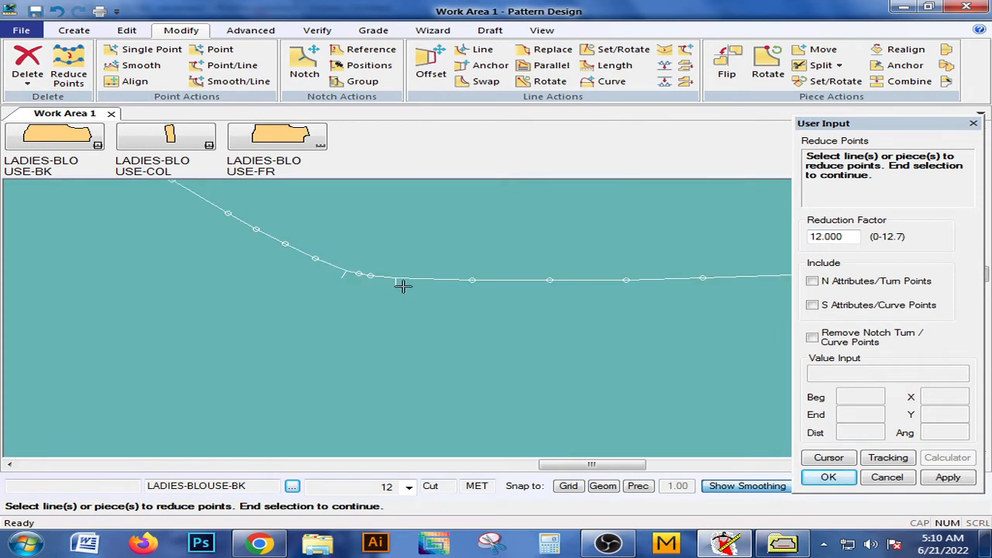
click(416, 279)
click(389, 309)
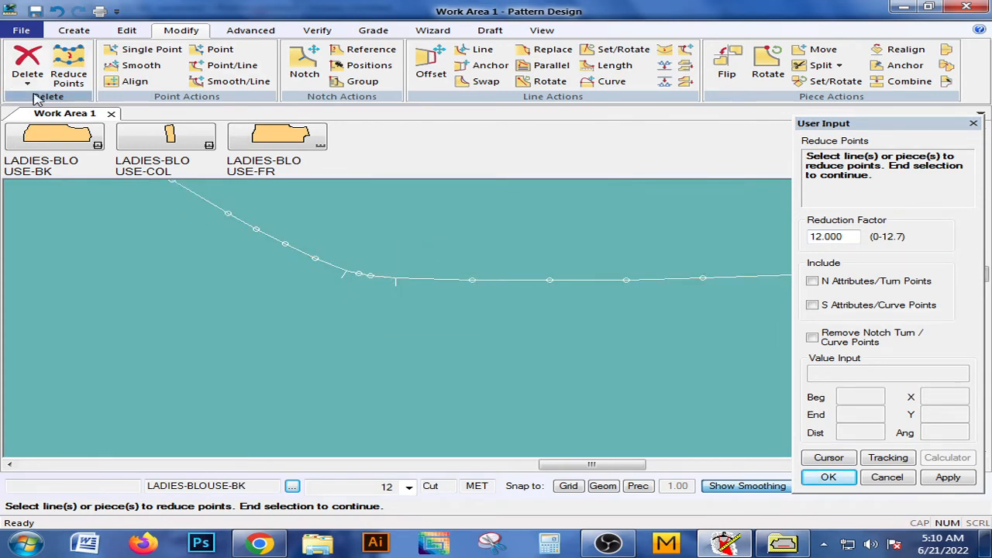
Add several closely spaced points on the armhole line between the notches and the shoulder, without the N attribute.
click(73, 30)
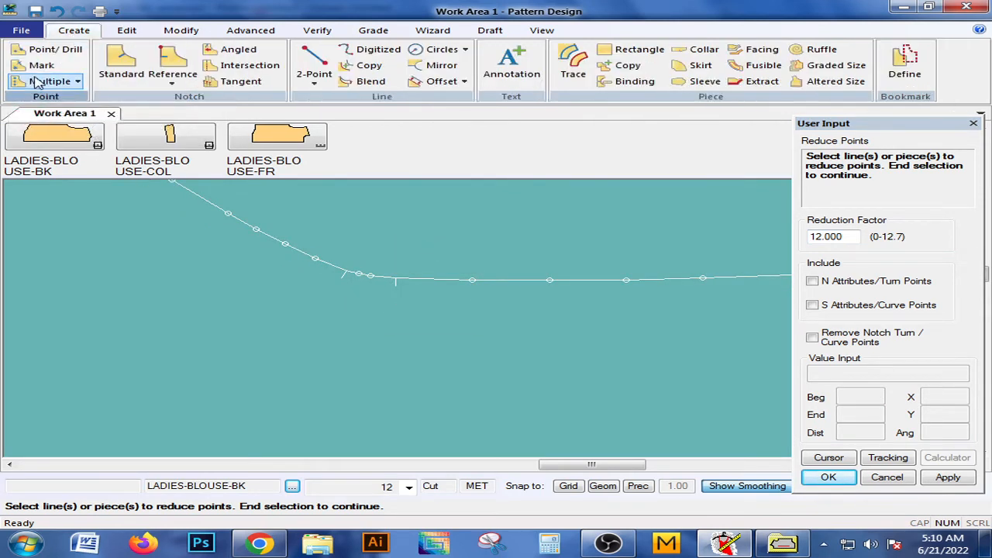
click(34, 53)
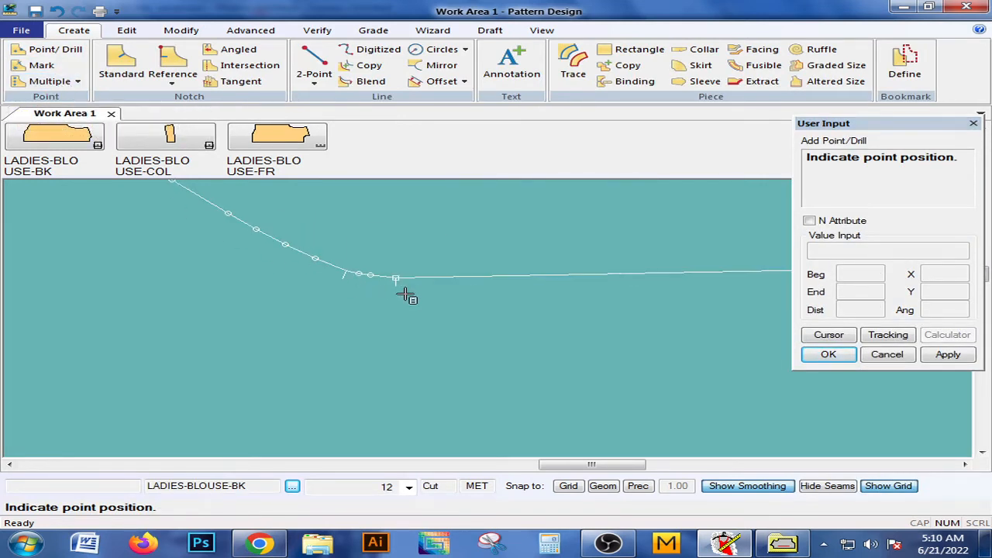
click(465, 276)
click(515, 276)
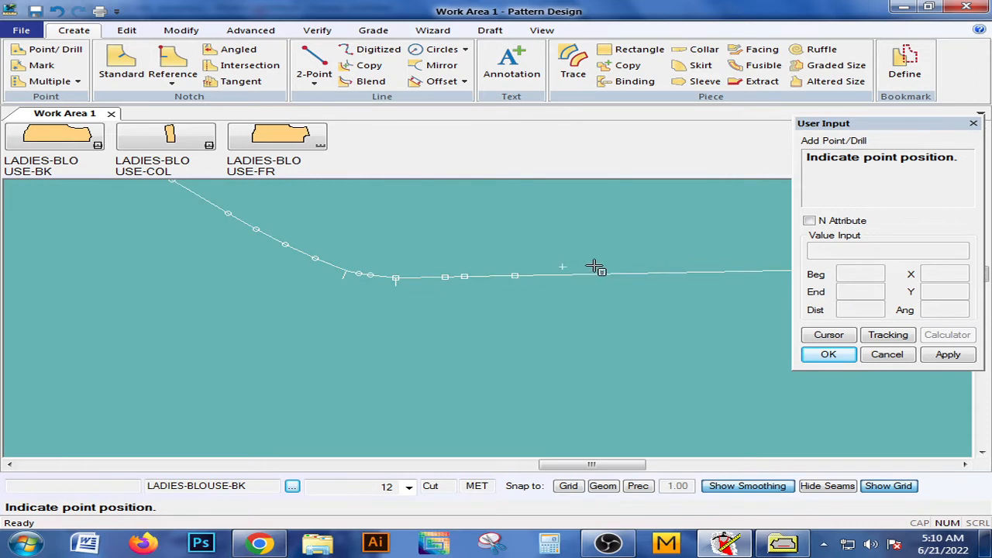
click(593, 274)
click(566, 274)
click(545, 275)
Reduce the newly added points on the armhole line, keeping the reduction factor at 12.000.
click(180, 30)
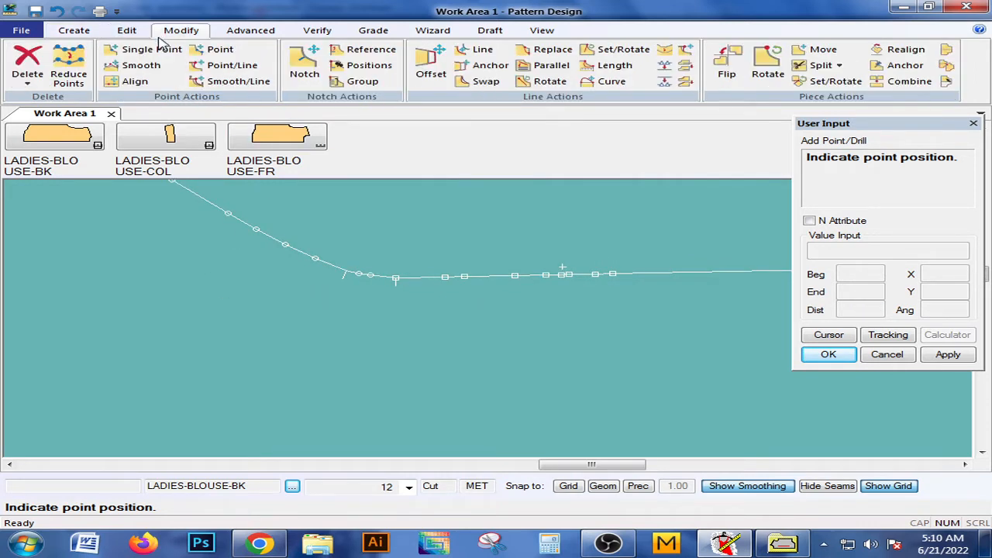
click(71, 76)
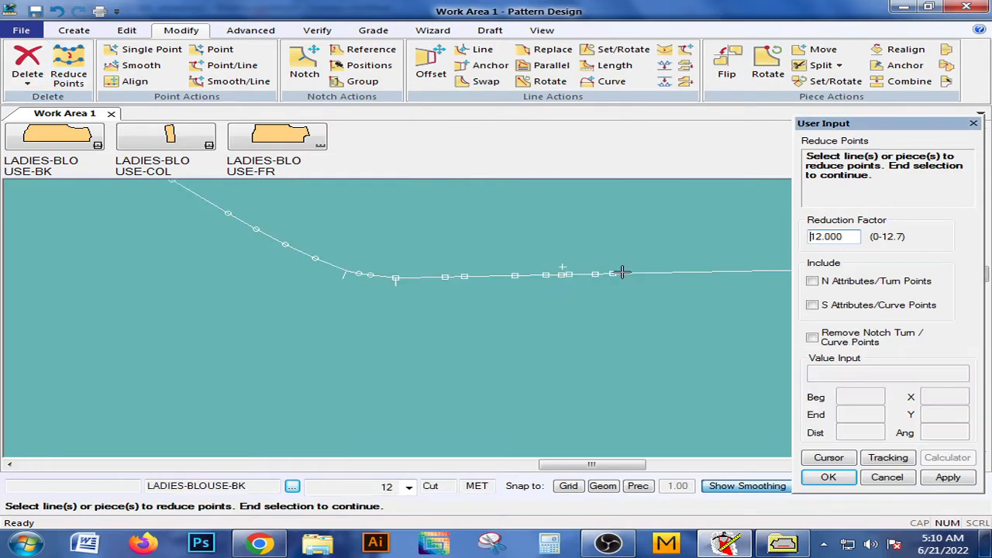
click(619, 272)
right_click(561, 268)
click(561, 268)
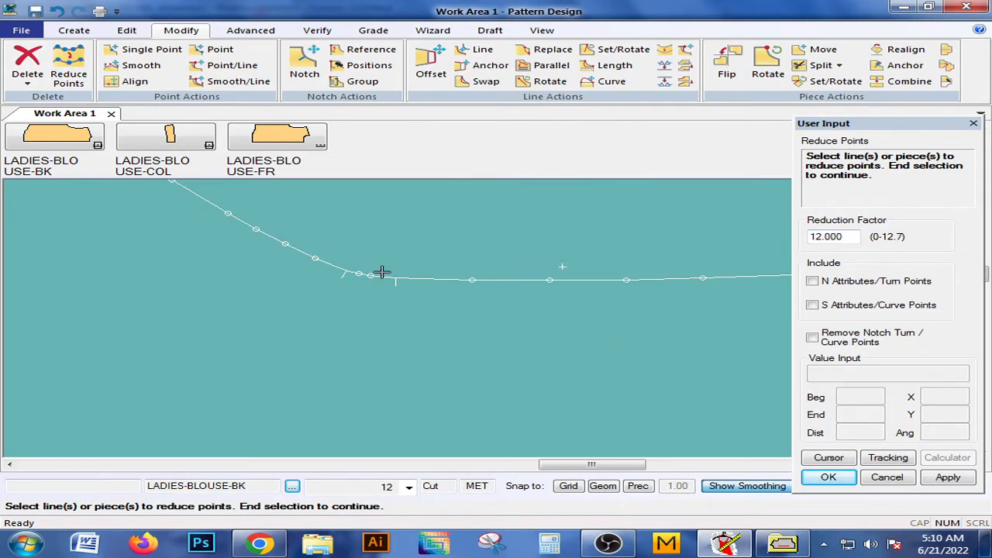
right_click(416, 249)
click(416, 252)
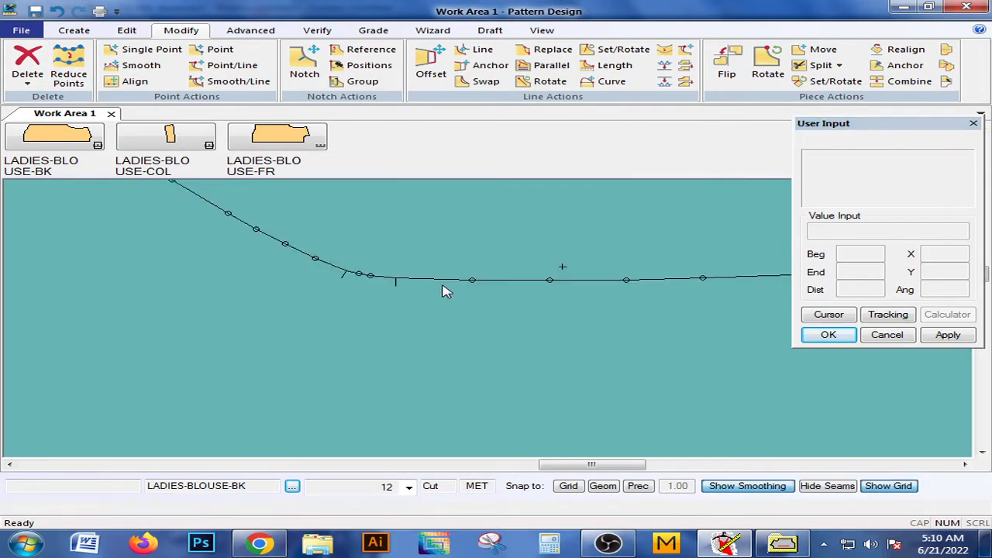
Reduce the points on the back piece's curved hem edge with a reduction factor of 12.000.
scroll(454, 276, down, 3)
middle_drag(545, 269, 554, 267)
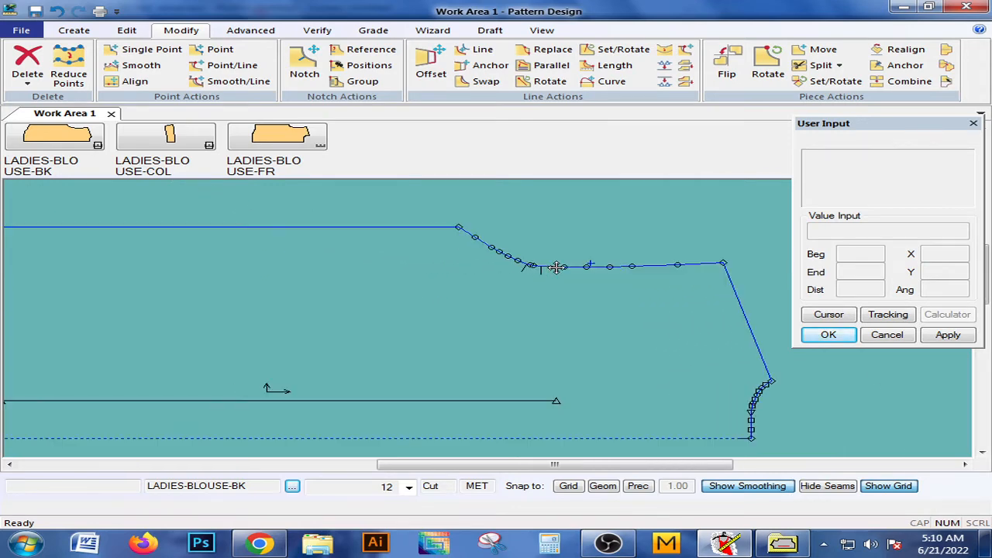
middle_drag(258, 267, 495, 249)
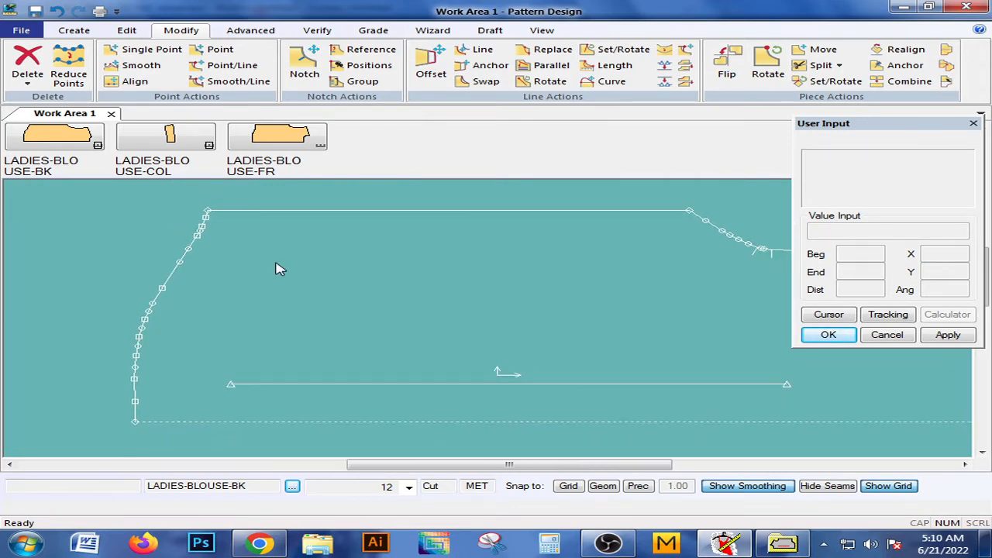
middle_drag(169, 281, 334, 212)
scroll(328, 217, up, 2)
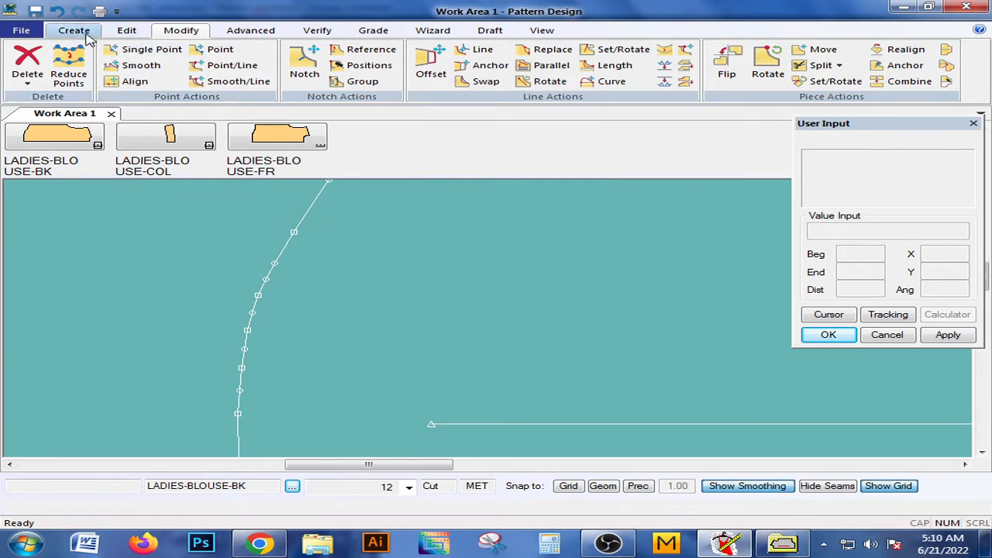
click(70, 66)
click(265, 270)
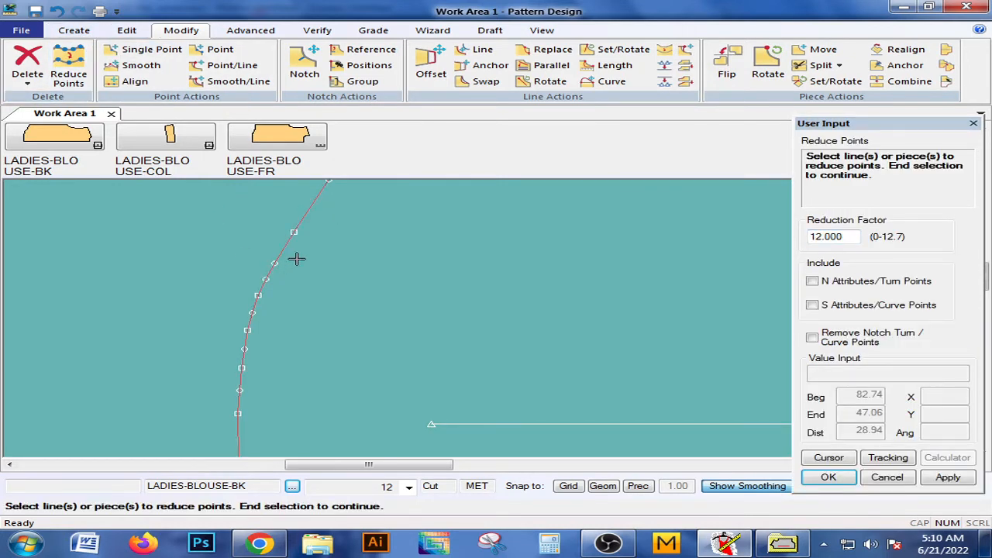
right_click(297, 259)
click(298, 262)
right_click(271, 274)
click(271, 279)
Examine the hem edge and armhole of the back piece to compare their remaining points.
middle_drag(327, 313, 227, 285)
scroll(249, 282, down, 4)
scroll(227, 285, up, 3)
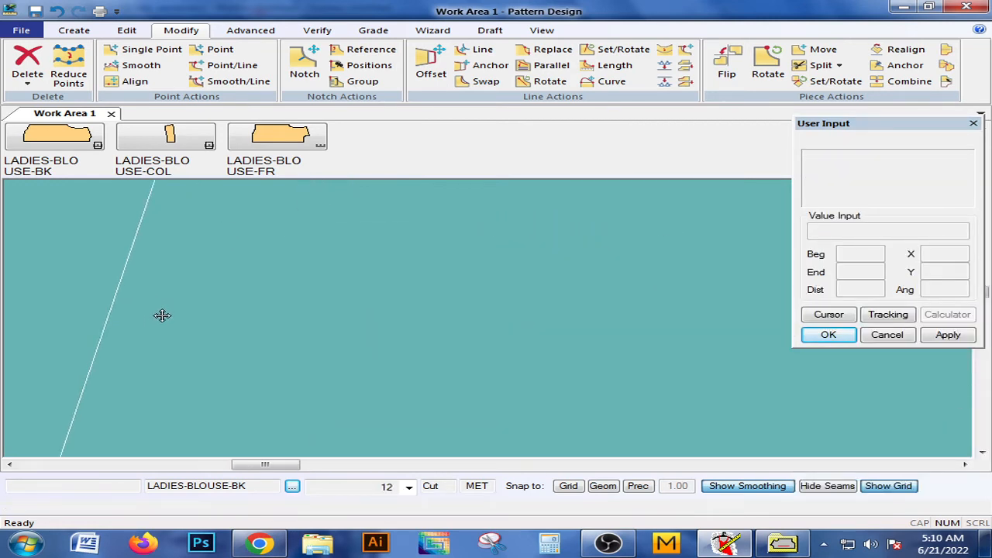
middle_drag(147, 362, 150, 323)
scroll(133, 367, down, 3)
middle_drag(379, 297, 168, 316)
middle_drag(437, 274, 350, 289)
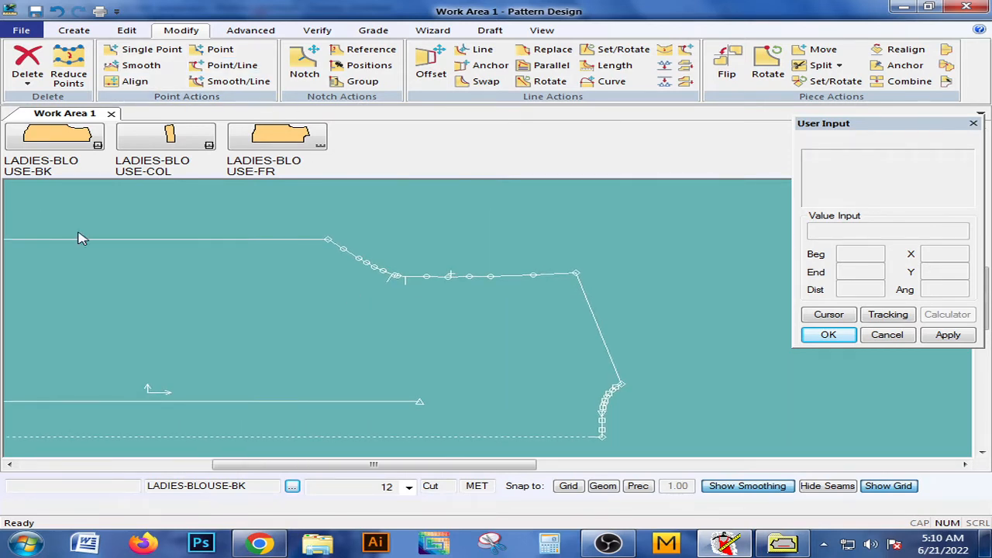
middle_drag(241, 282, 497, 249)
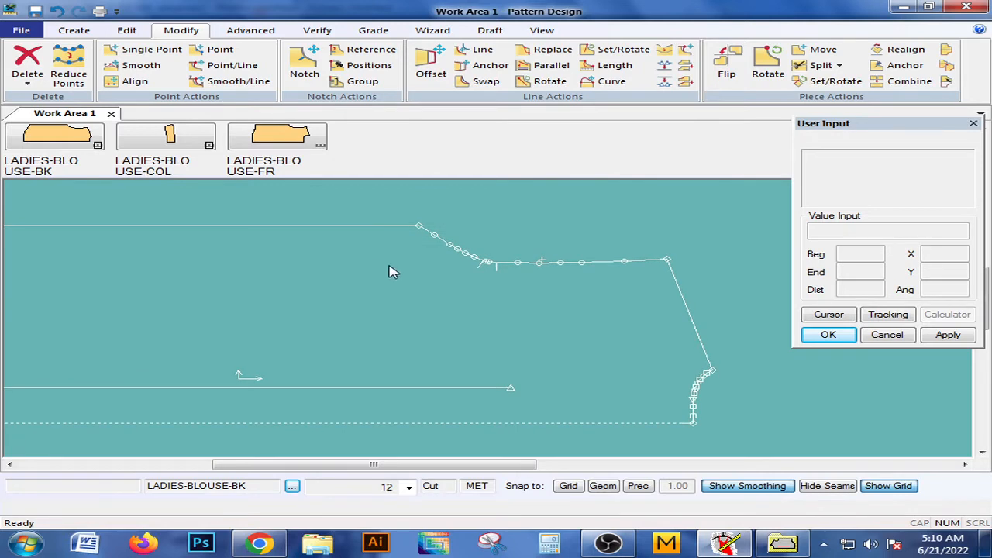
Delete the LADIES-BLOUSE-BK piece from the work area.
right_click(331, 293)
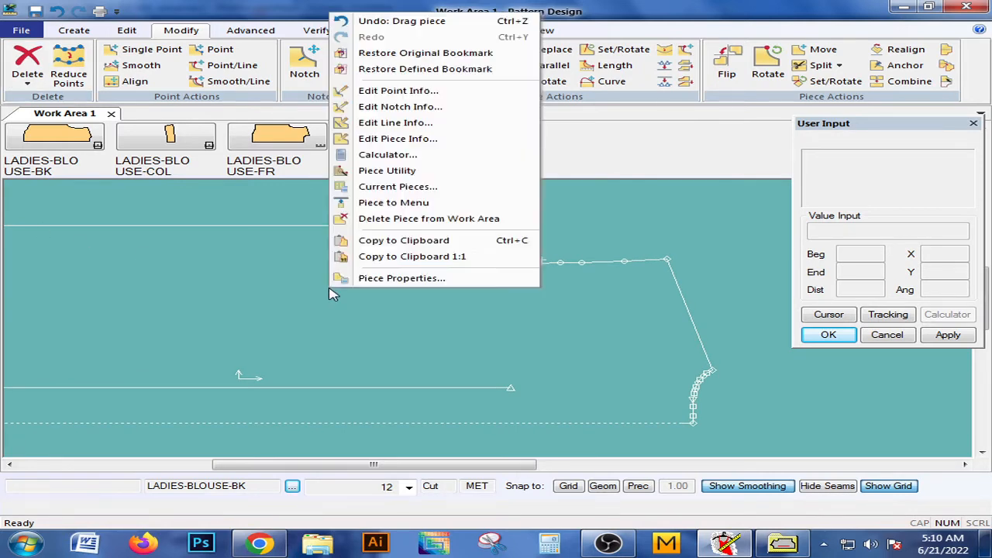
click(375, 220)
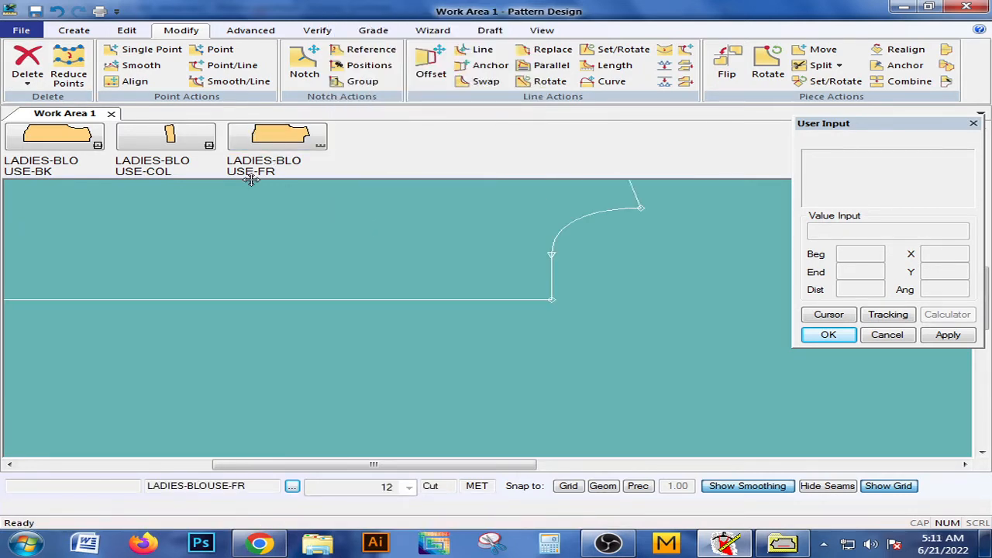
Move the front piece's shoulder-neck corner point freehand inward with the Single Point tool, including both joined end points.
scroll(396, 303, up, 1)
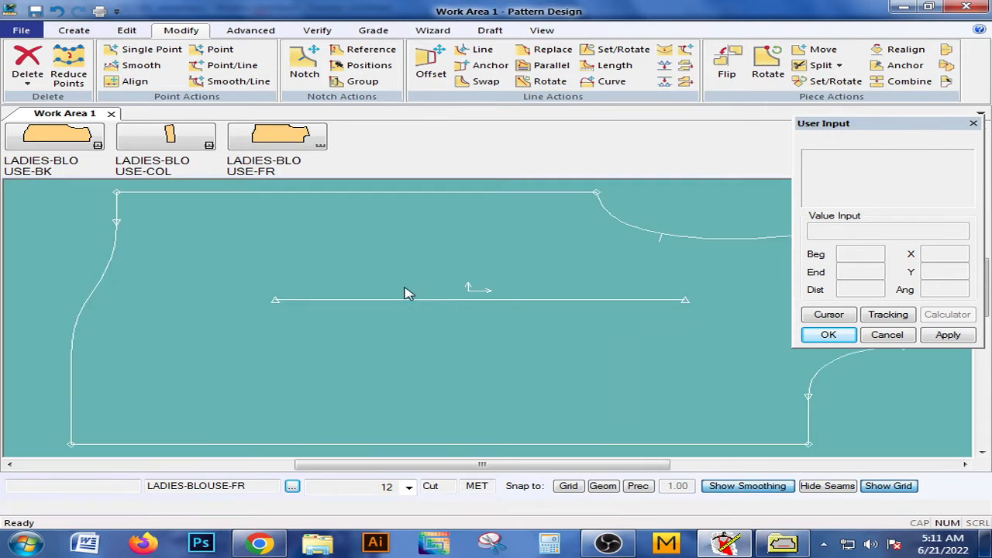
scroll(408, 289, down, 1)
middle_drag(403, 307, 343, 316)
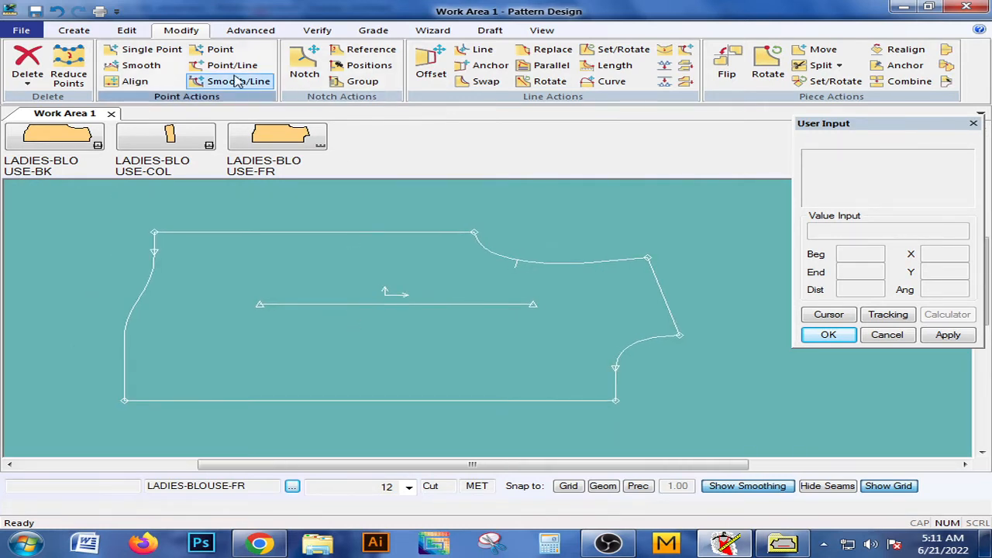
click(147, 50)
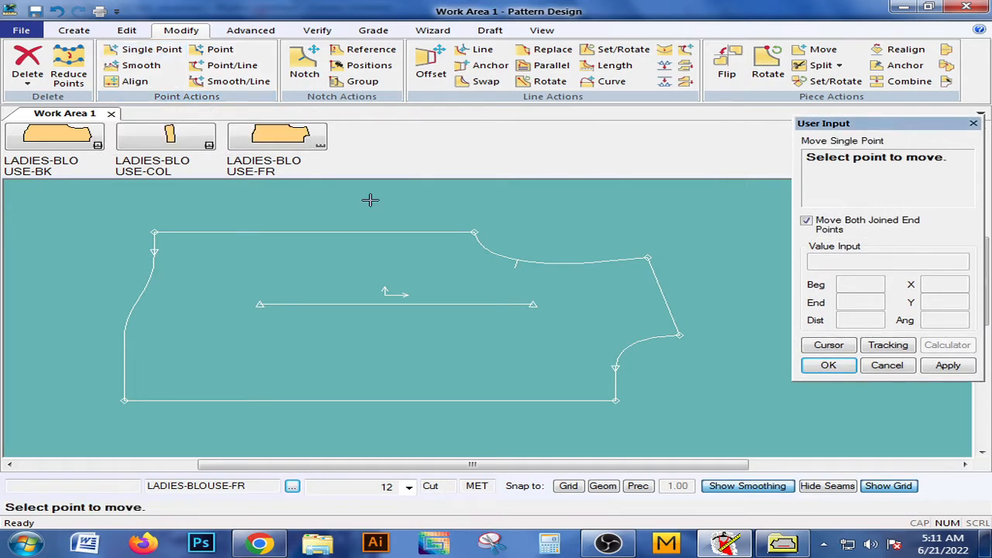
click(680, 333)
right_click(644, 327)
click(630, 333)
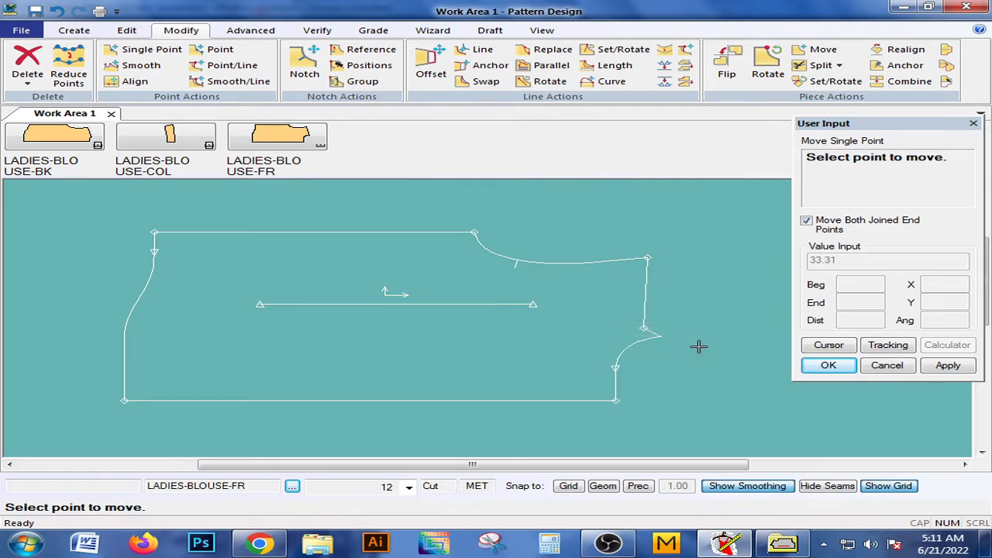
right_click(584, 306)
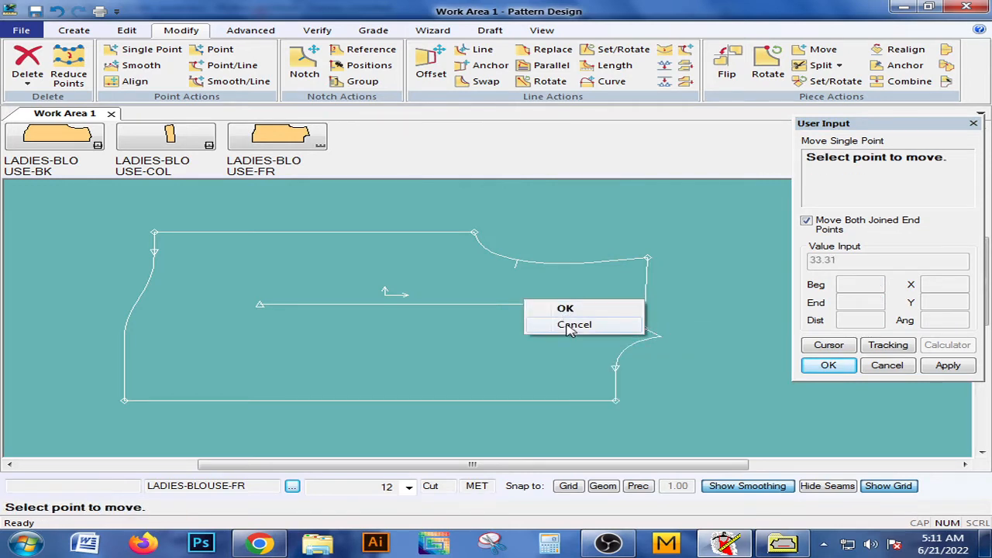
click(569, 325)
drag(632, 324, 628, 321)
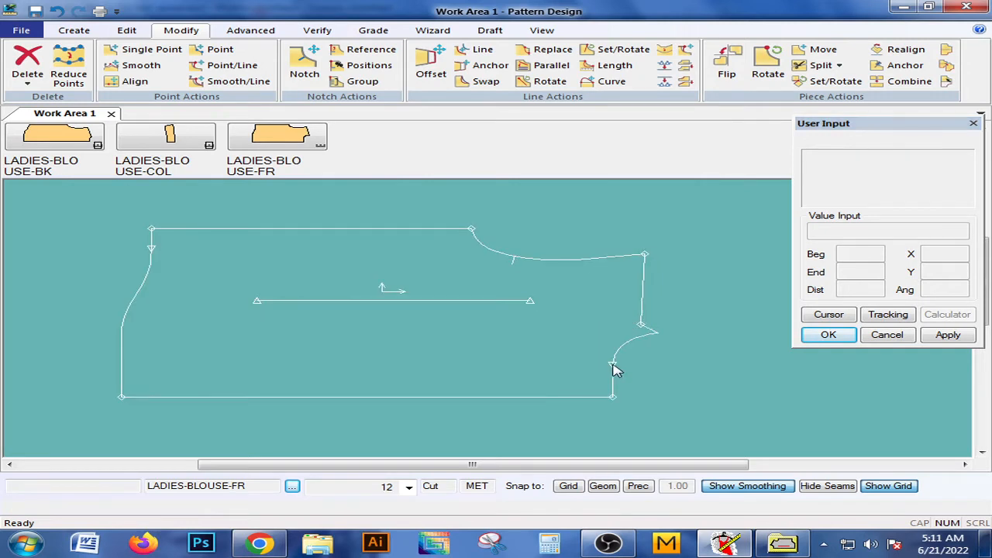
Move the displaced shoulder-neck corner point of the front piece freehand outward beyond the neckline curve.
click(147, 49)
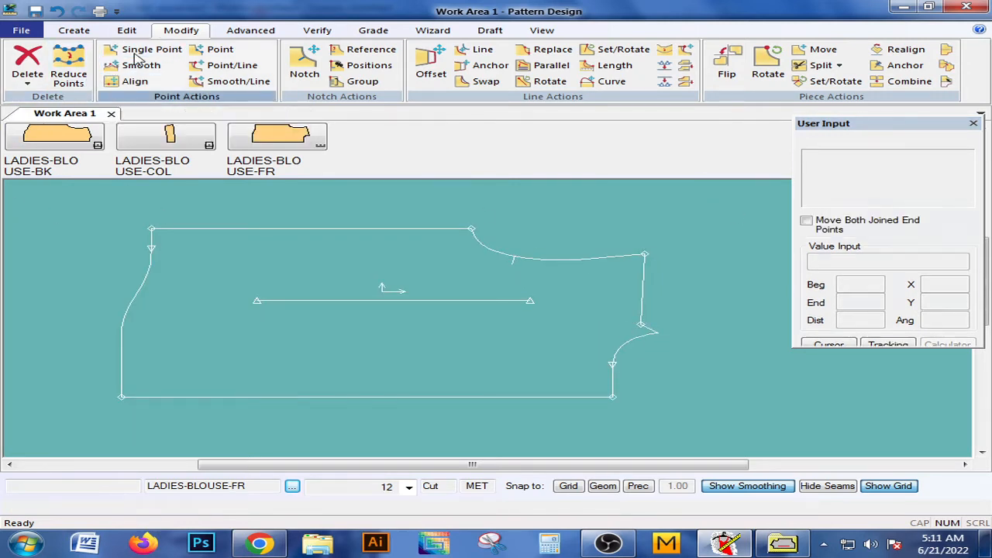
click(641, 323)
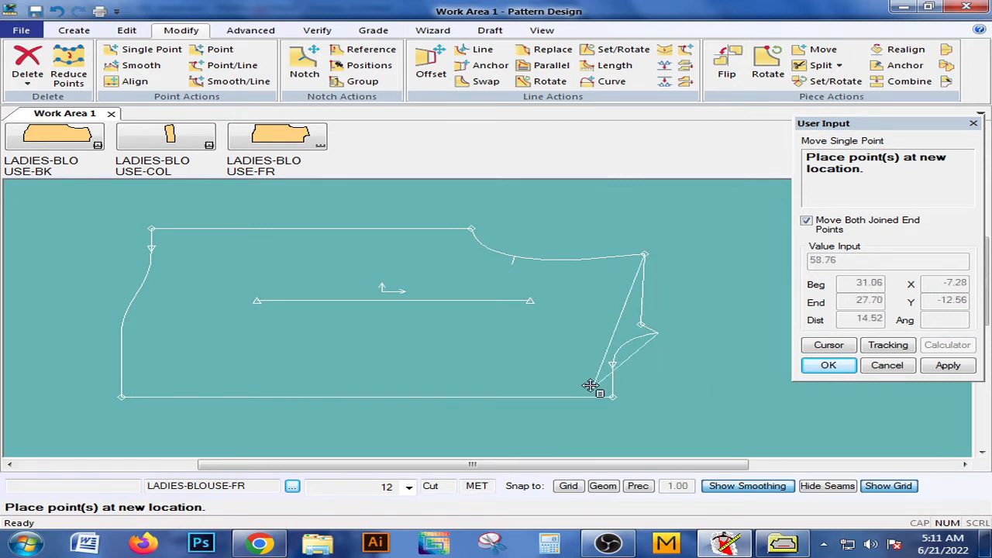
click(692, 338)
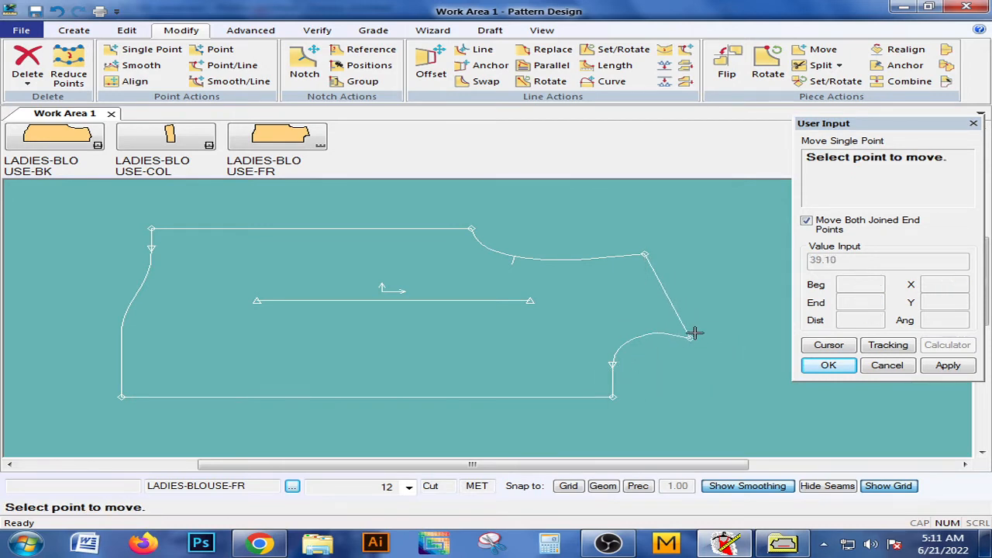
Move the front piece's shoulder-neck corner point by entered distances of X 2.30 and Y 1.00.
click(694, 336)
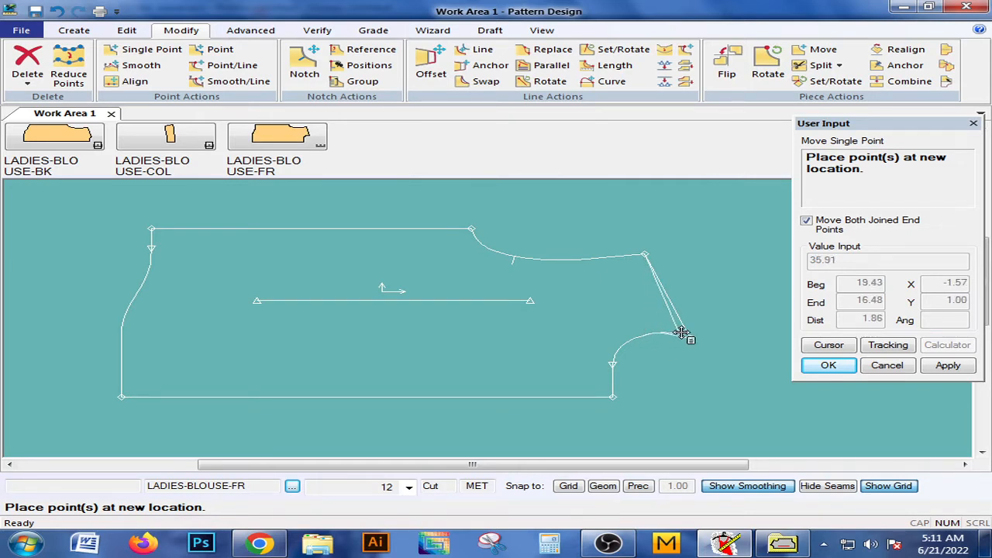
click(681, 333)
right_click(681, 333)
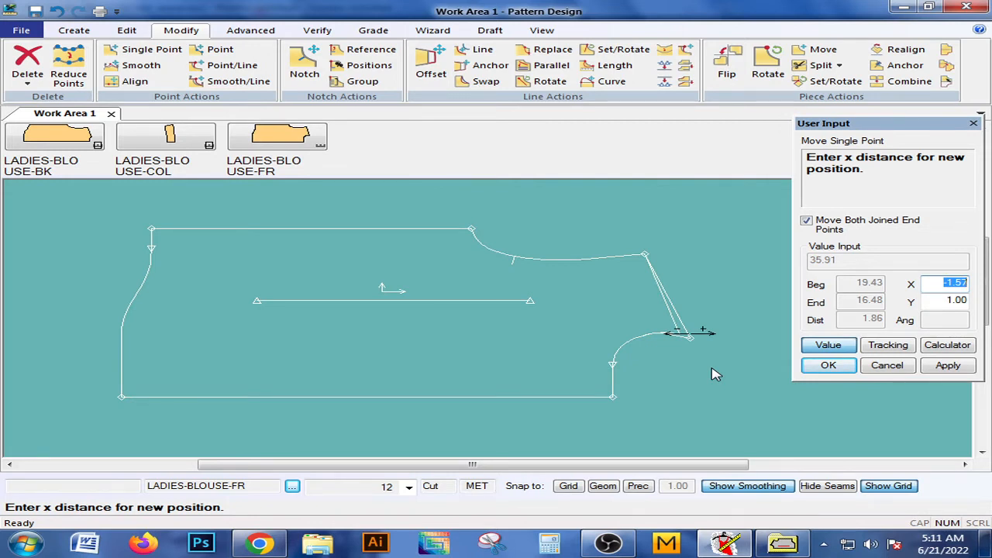
text(2.3)
click(949, 366)
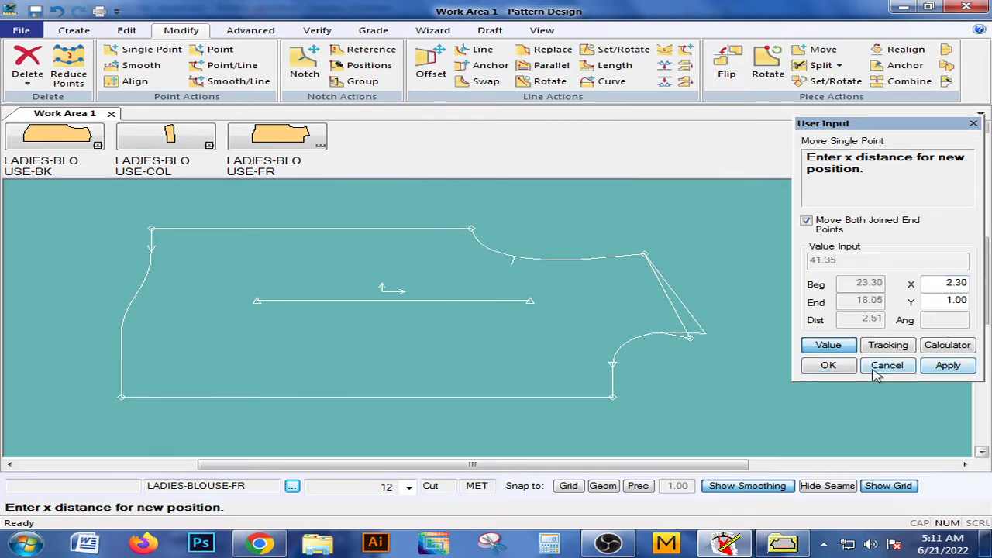
click(831, 366)
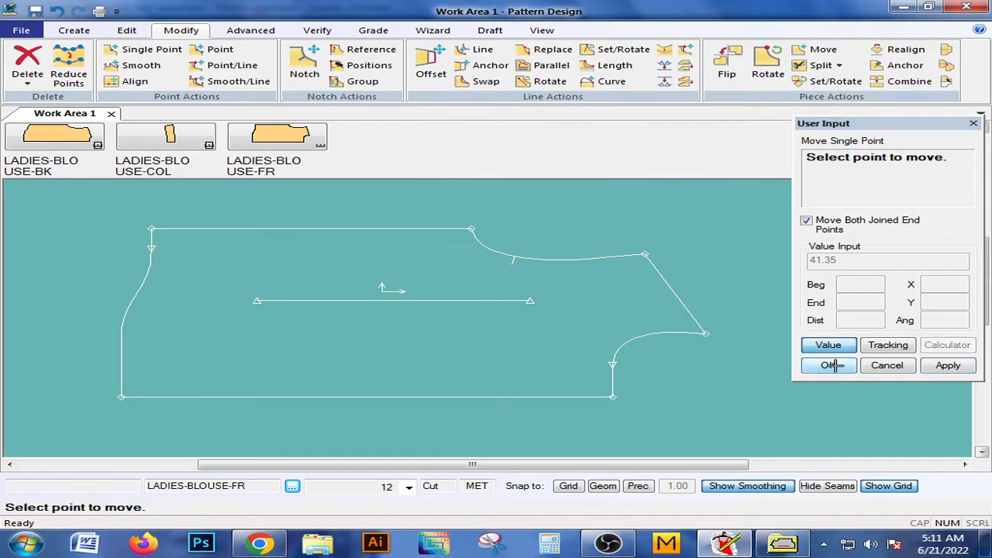
click(720, 342)
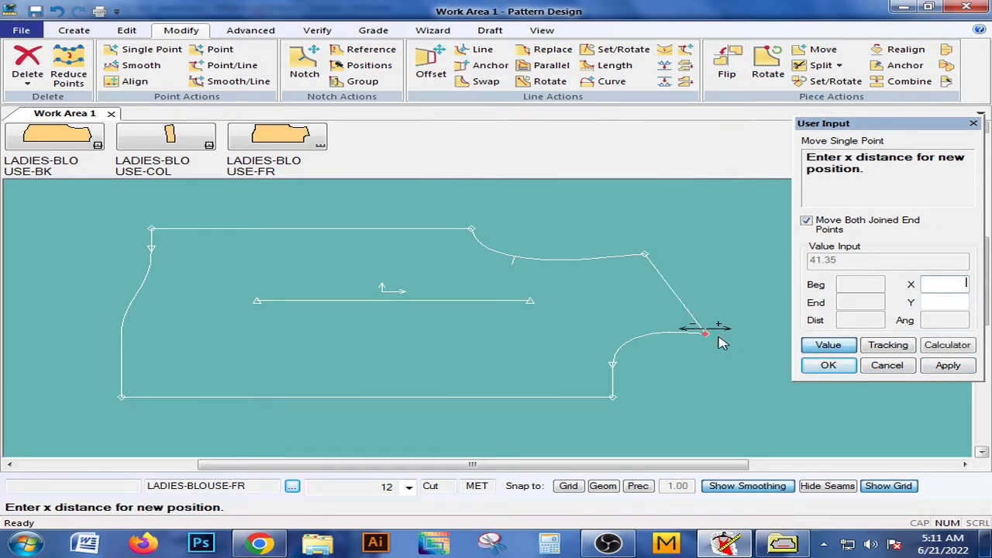
click(891, 368)
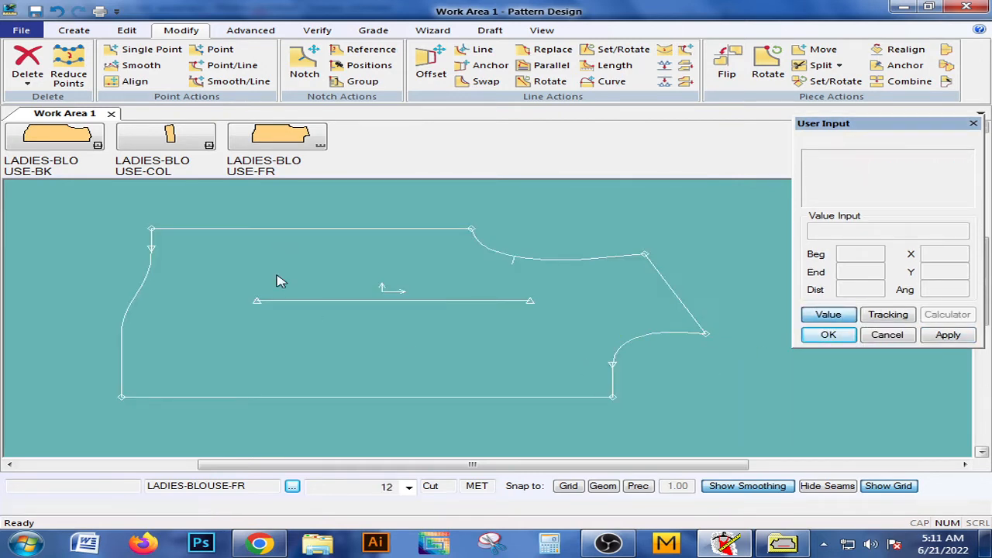
Move the shoulder-neck corner point by an X distance of -3.5 with the Single Point tool.
click(151, 50)
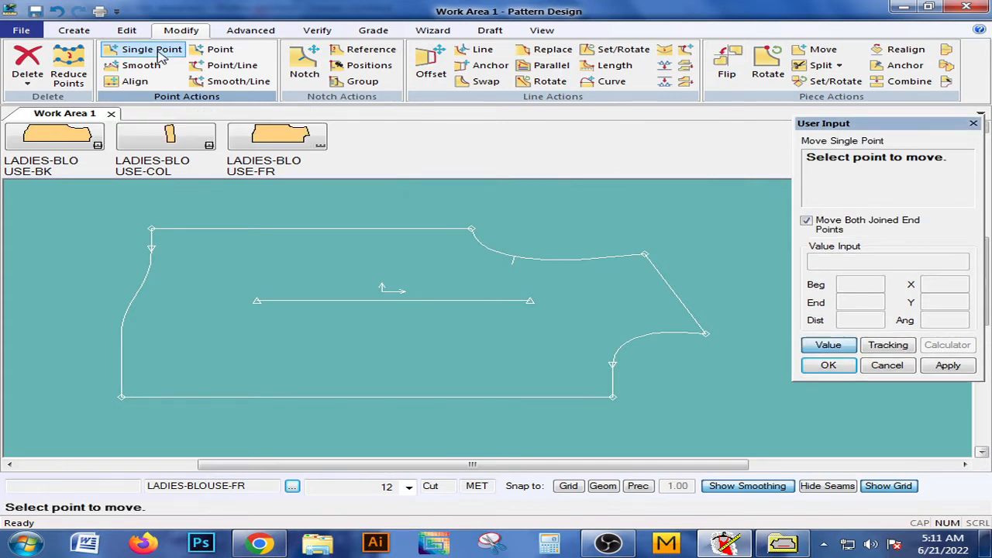
click(710, 336)
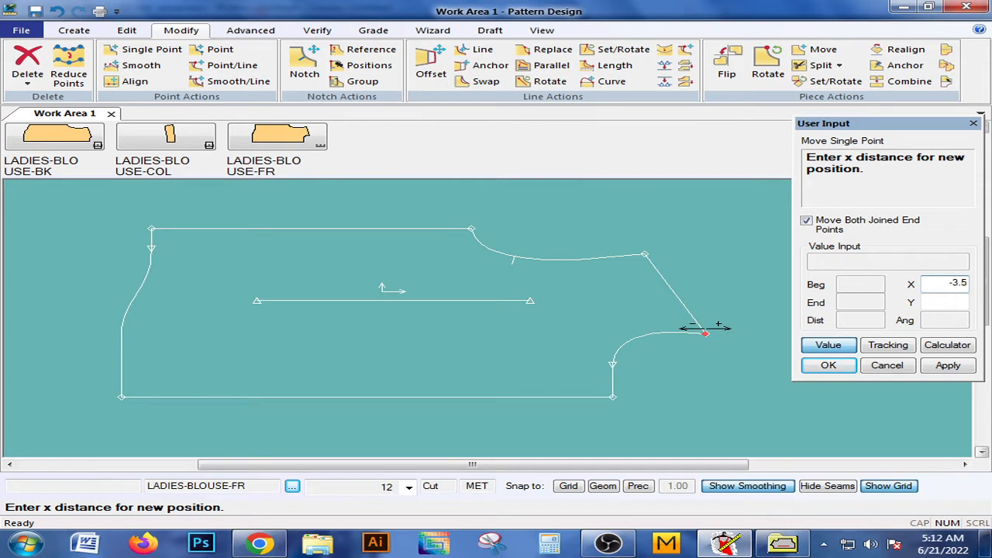
click(947, 365)
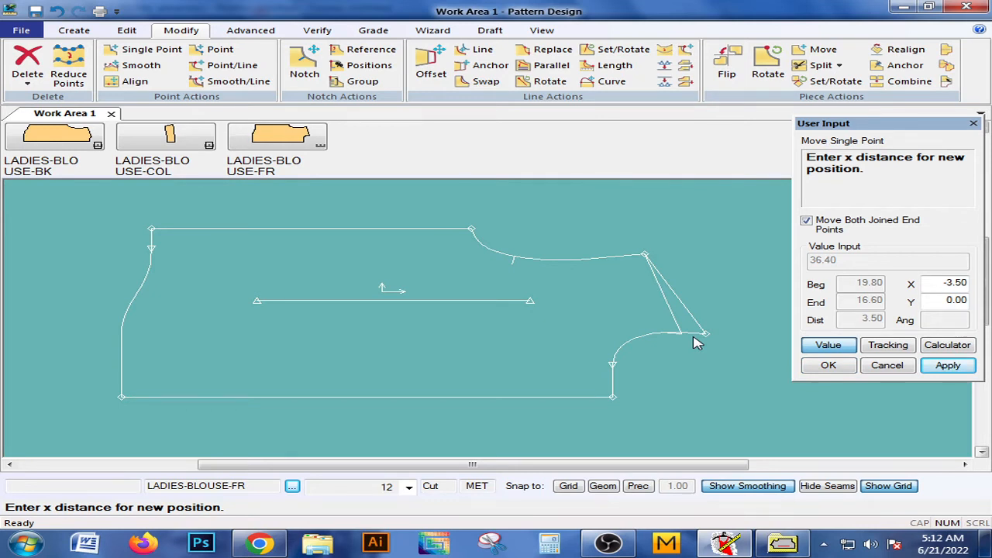
click(847, 371)
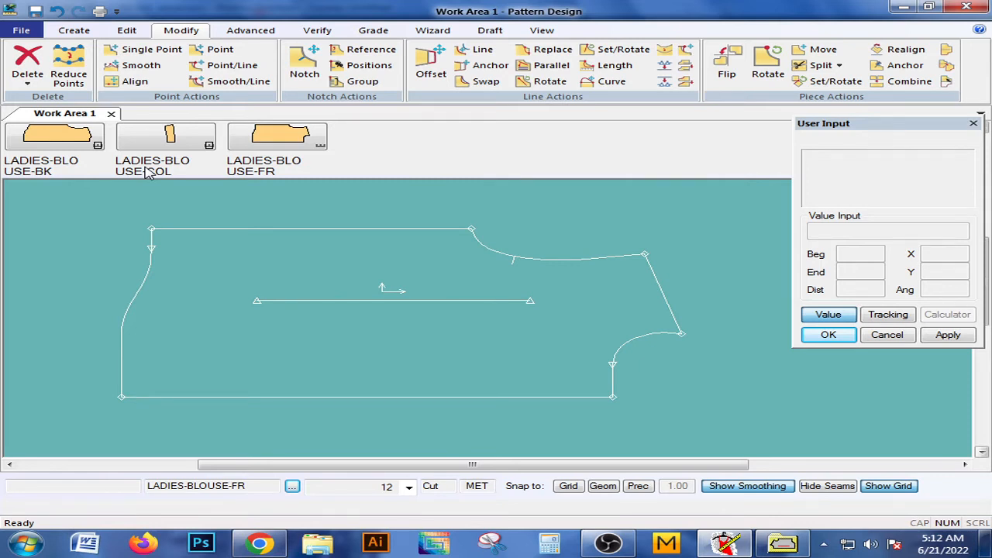
Move the middle point of the front neckline curve by an X distance of 2.3 using Move Smooth and its default thumbtack range.
click(132, 68)
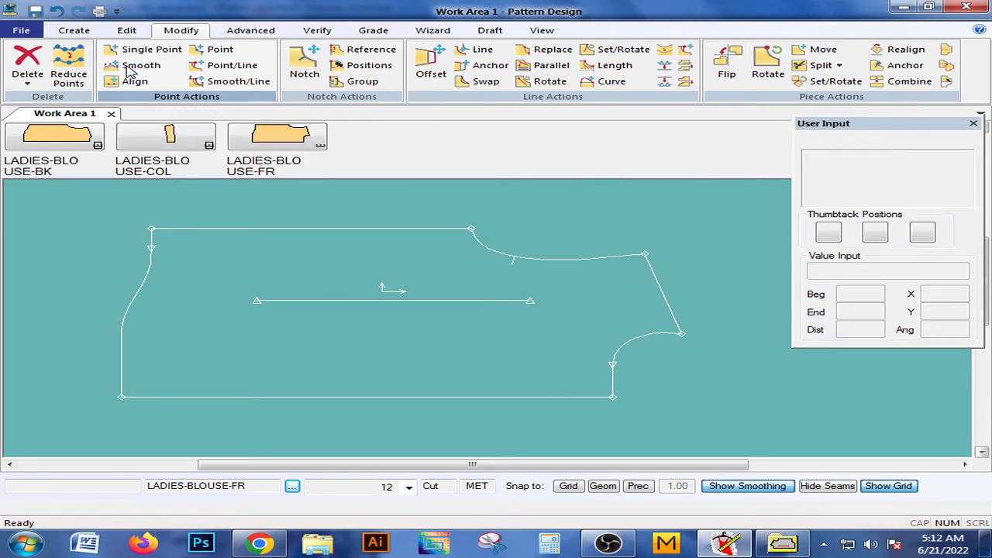
click(636, 344)
right_click(636, 344)
click(637, 345)
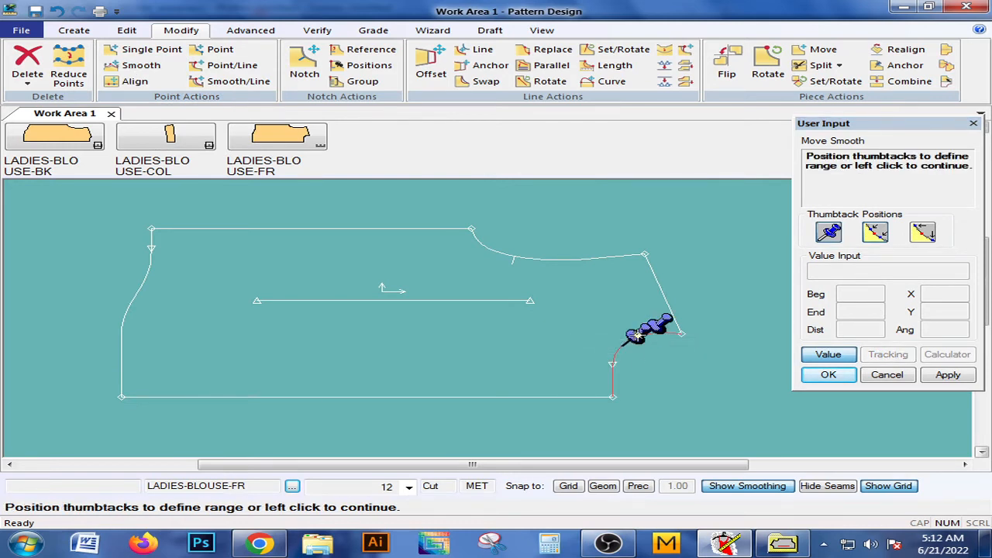
click(615, 365)
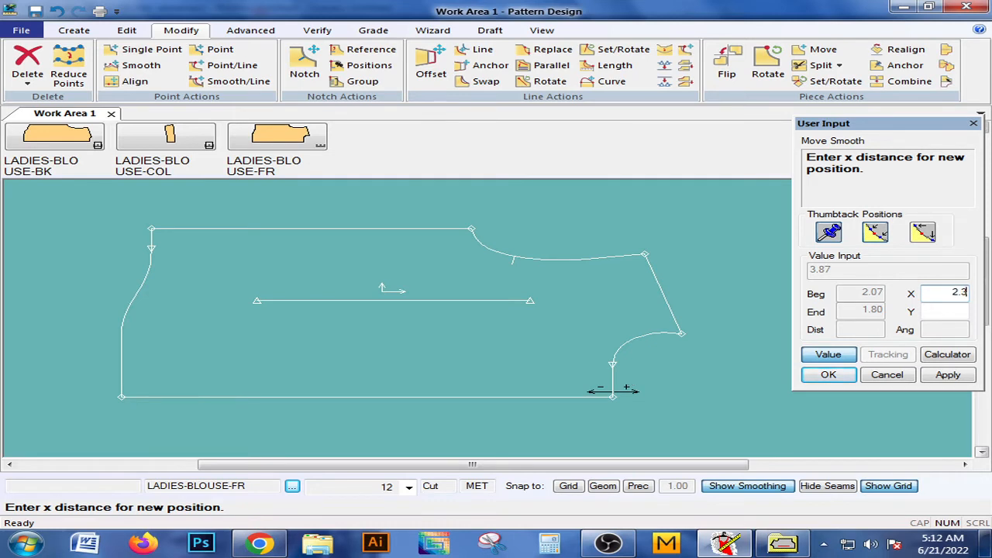
click(955, 377)
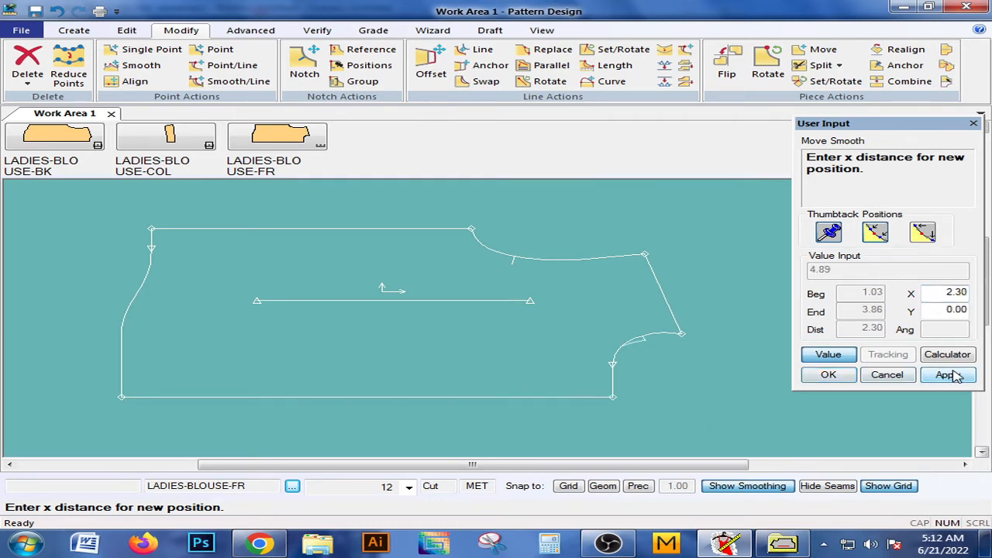
click(829, 376)
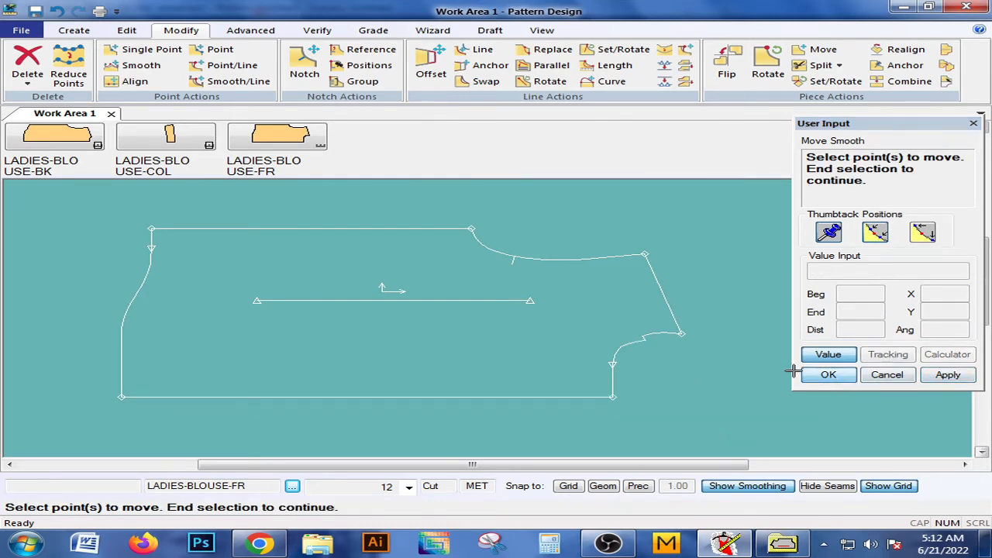
click(645, 340)
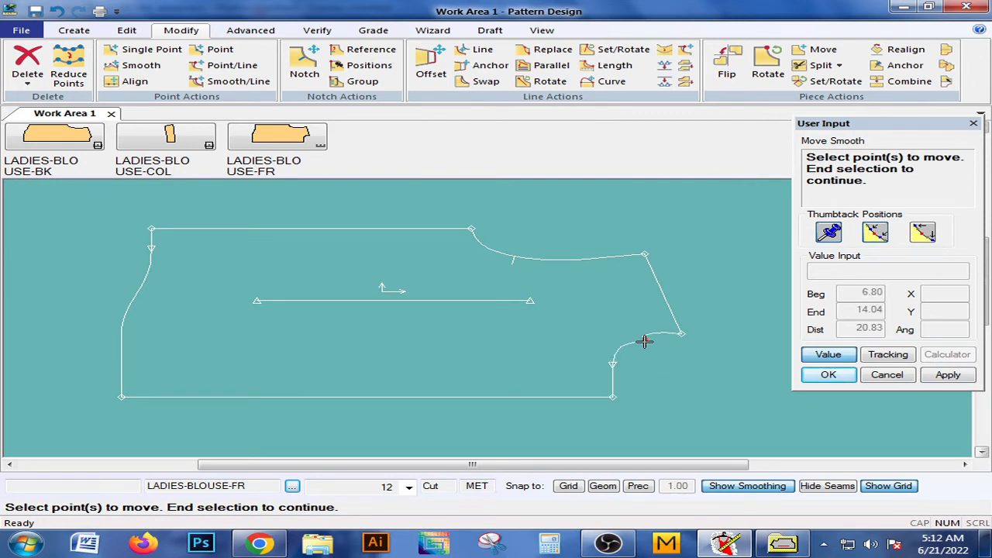
right_click(644, 341)
click(646, 346)
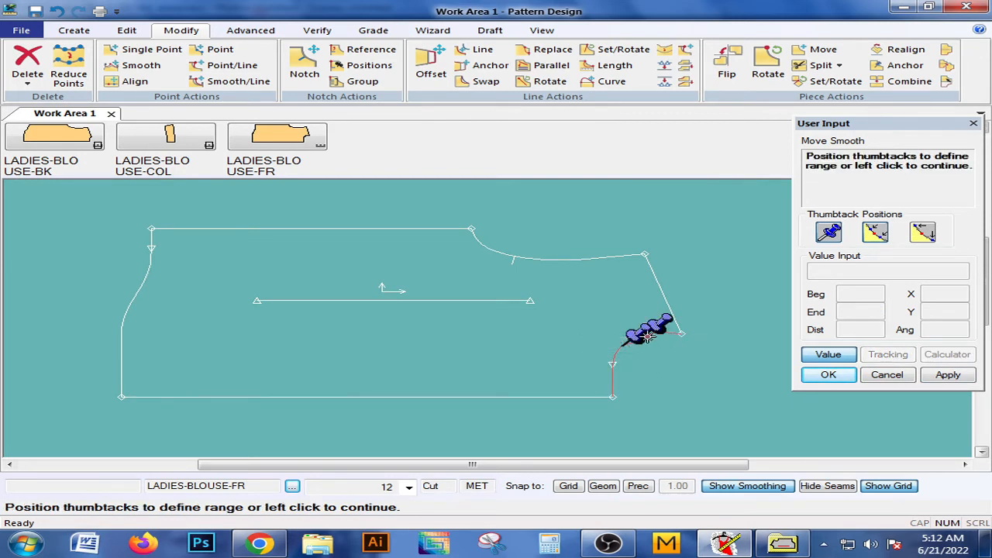
click(648, 336)
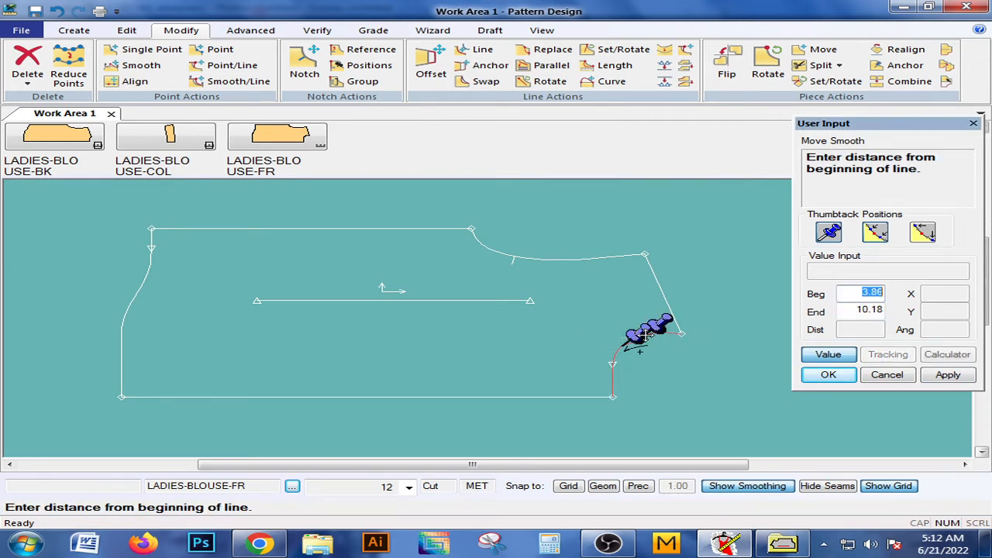
click(946, 376)
click(826, 374)
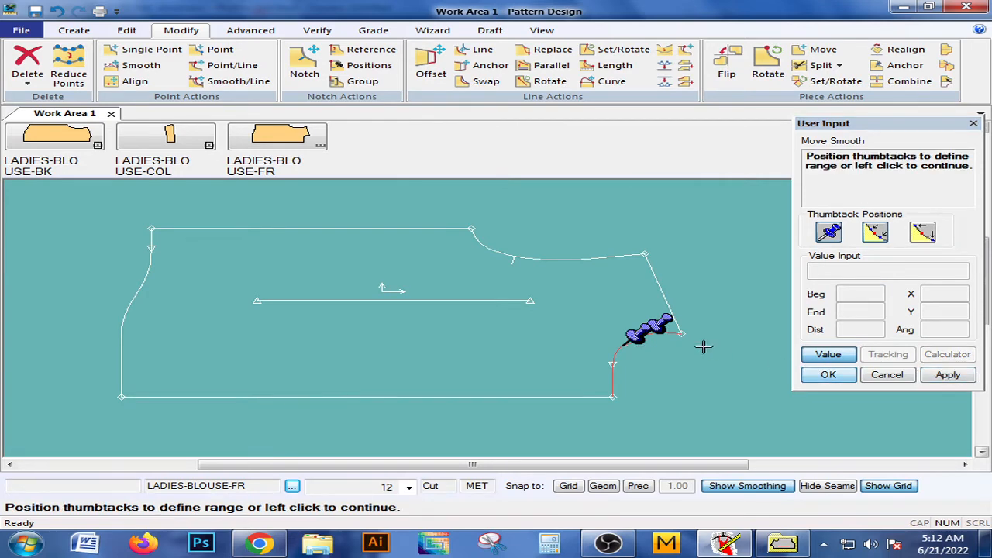
click(877, 377)
right_click(538, 331)
click(500, 339)
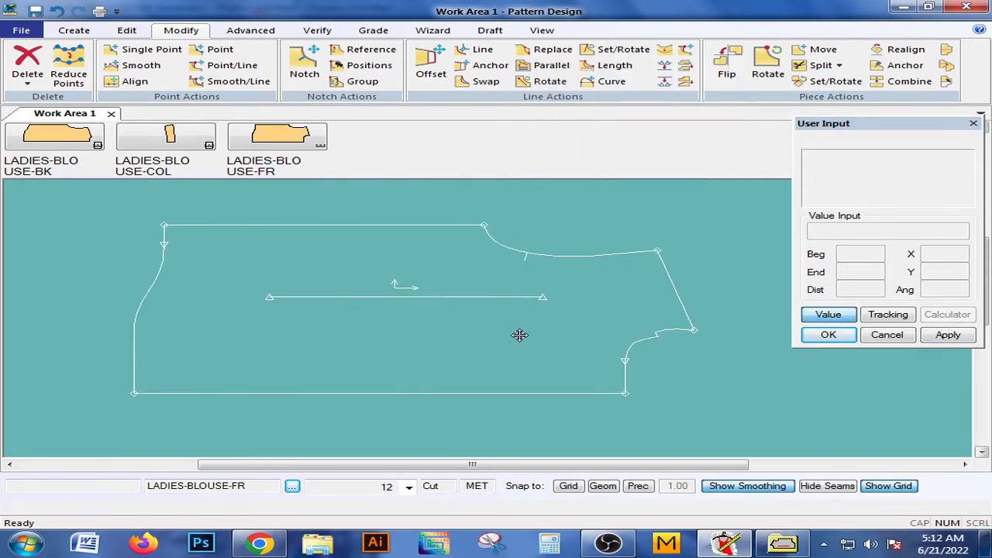
click(511, 329)
click(637, 341)
click(654, 335)
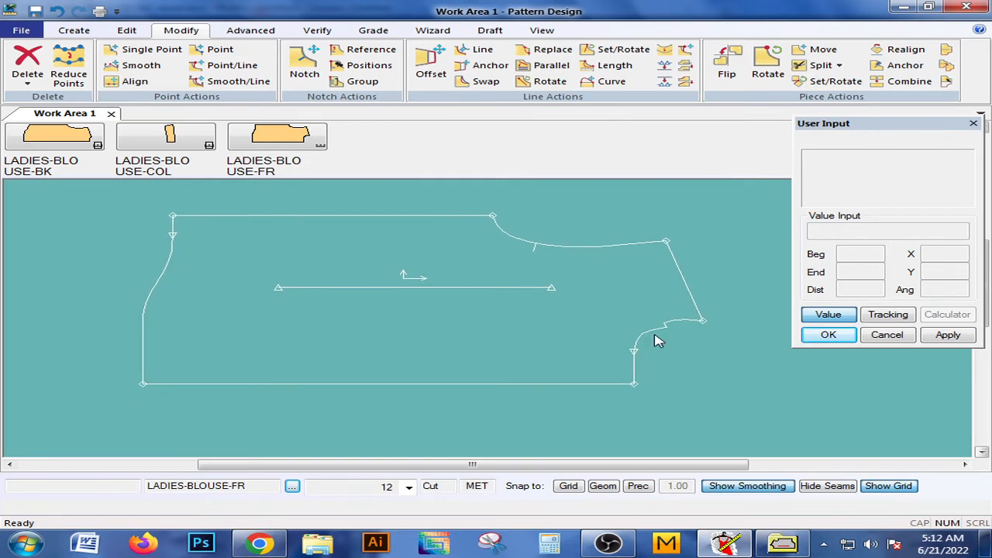
Try to align the front piece's shoulder-neck corner vertically with Align 2 Points, keeping the default thumbtack range.
click(155, 81)
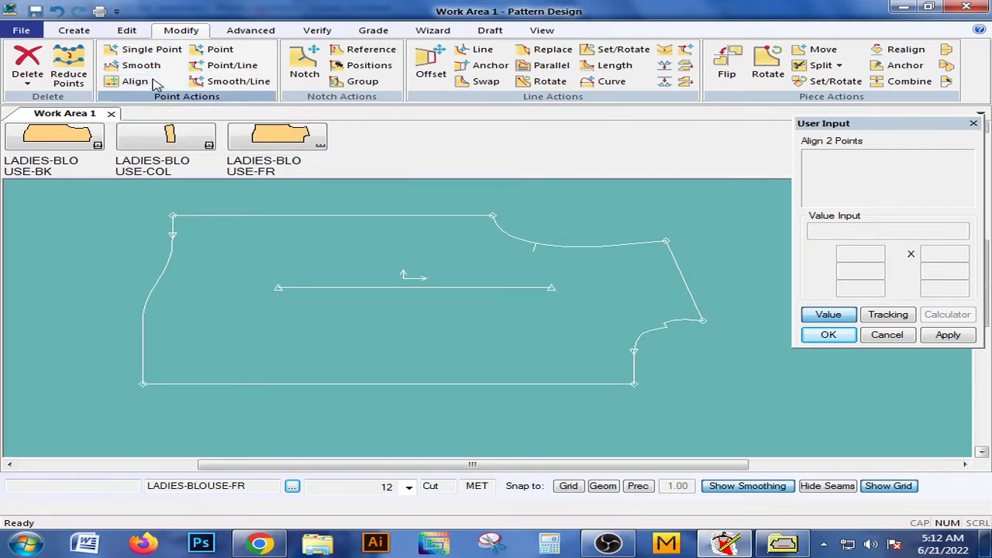
click(708, 325)
right_click(618, 307)
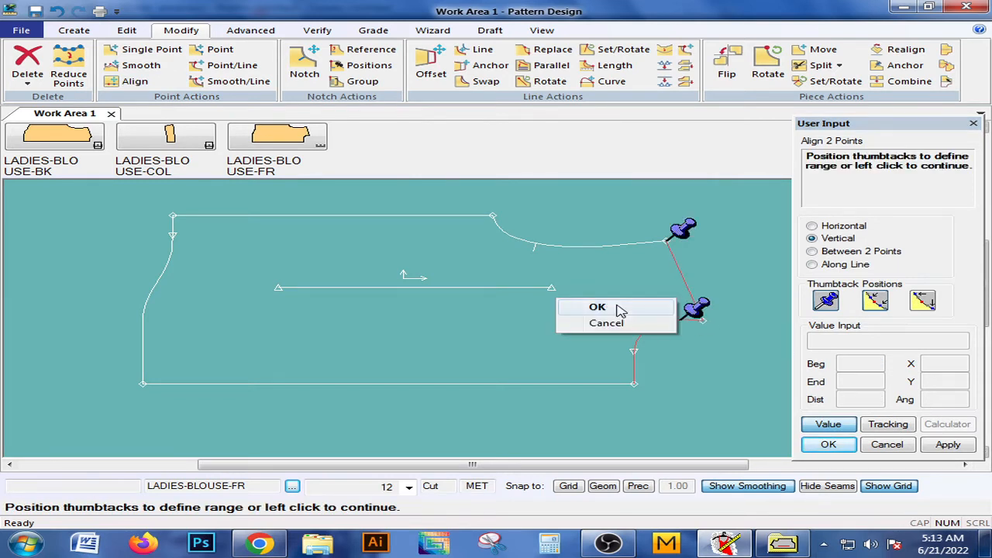
click(620, 308)
click(705, 318)
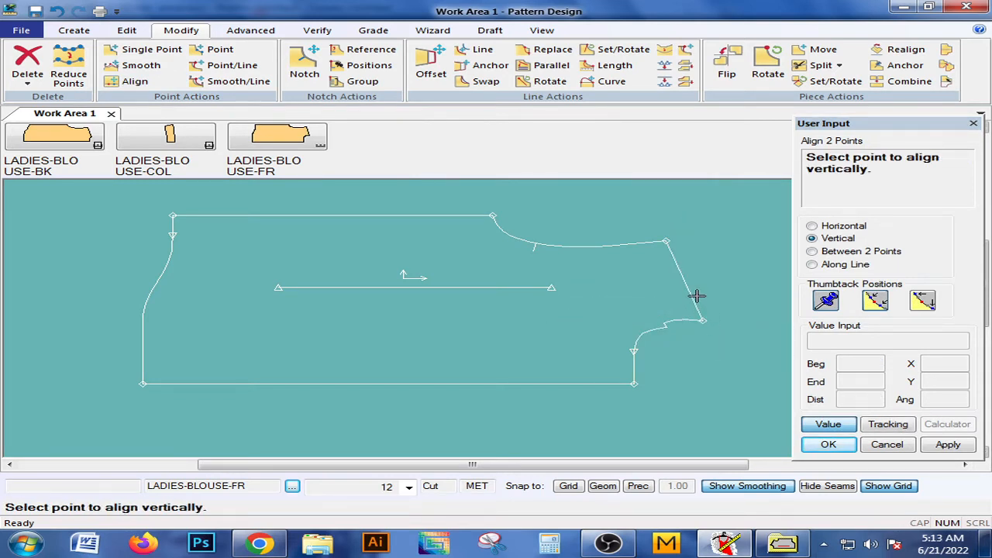
Switch to Cursor mode and try aligning the shoulder-neck corner vertically with the neckline thumbtack at the center-front neck corner.
click(706, 316)
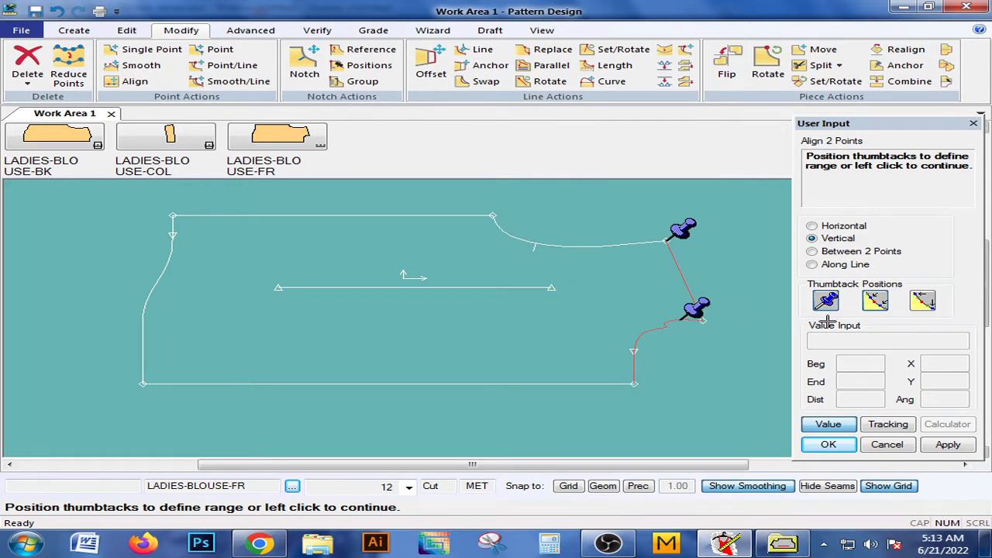
click(835, 424)
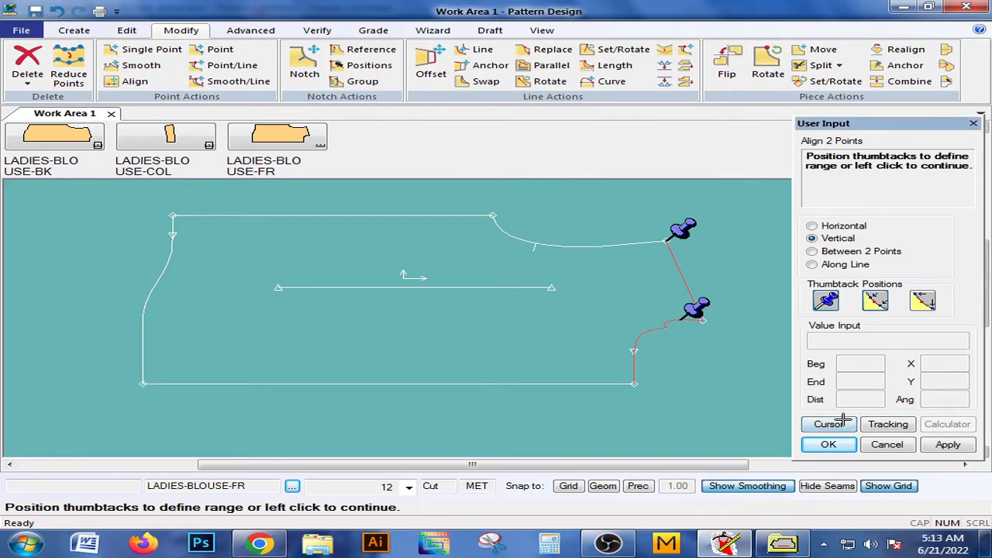
drag(689, 310, 624, 388)
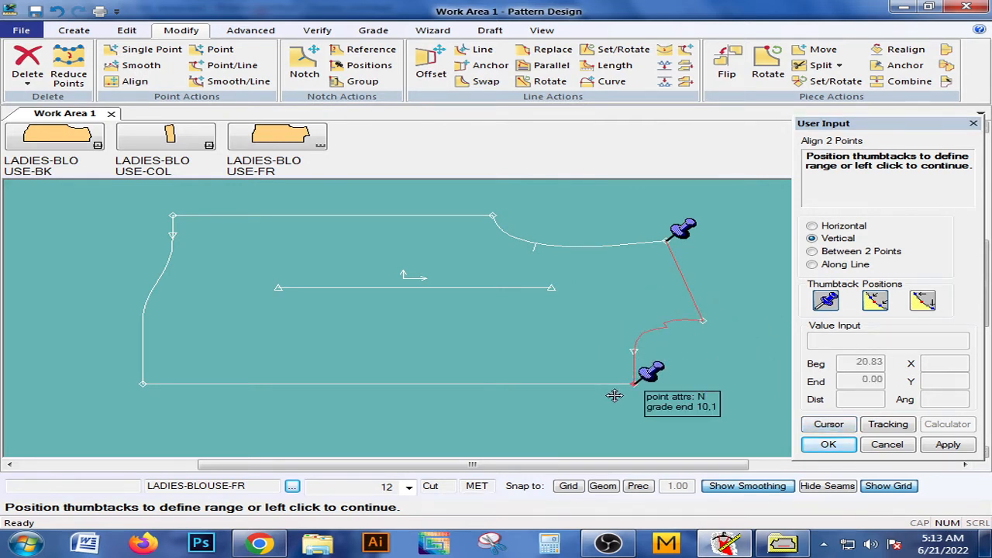
click(705, 297)
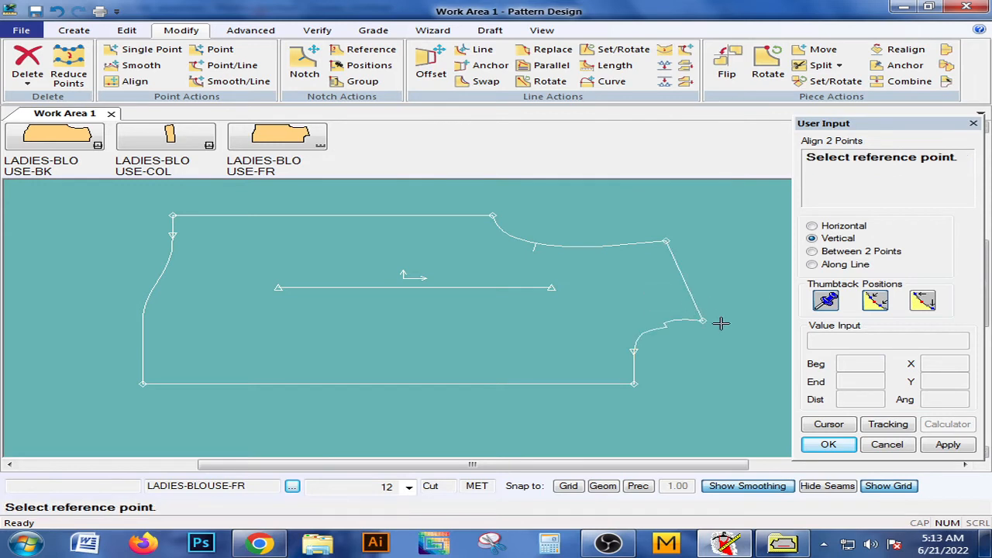
click(702, 318)
Try the vertical alignment of the shoulder-neck corner with the thumbtack range ending at the jog in the neckline.
click(702, 319)
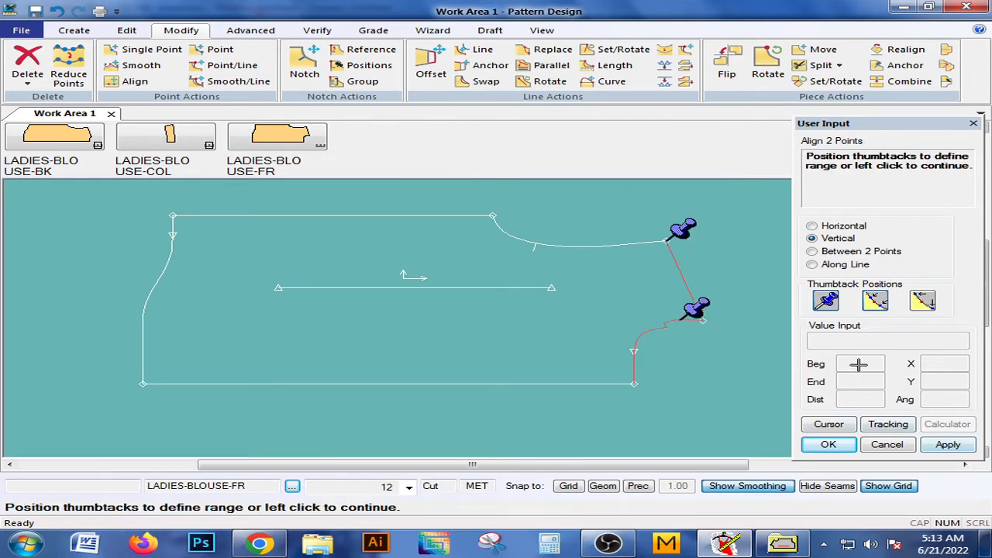
click(824, 226)
click(820, 238)
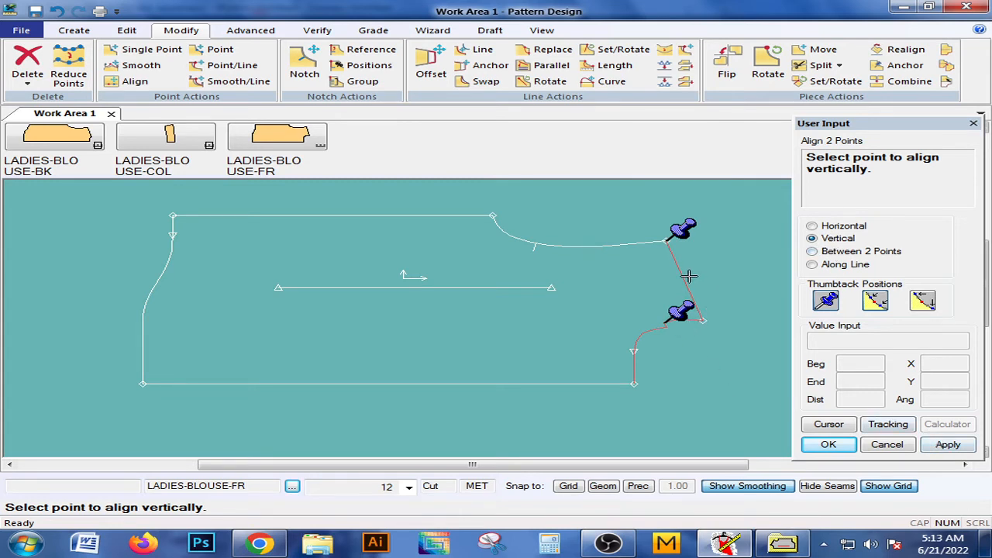
click(698, 321)
click(702, 312)
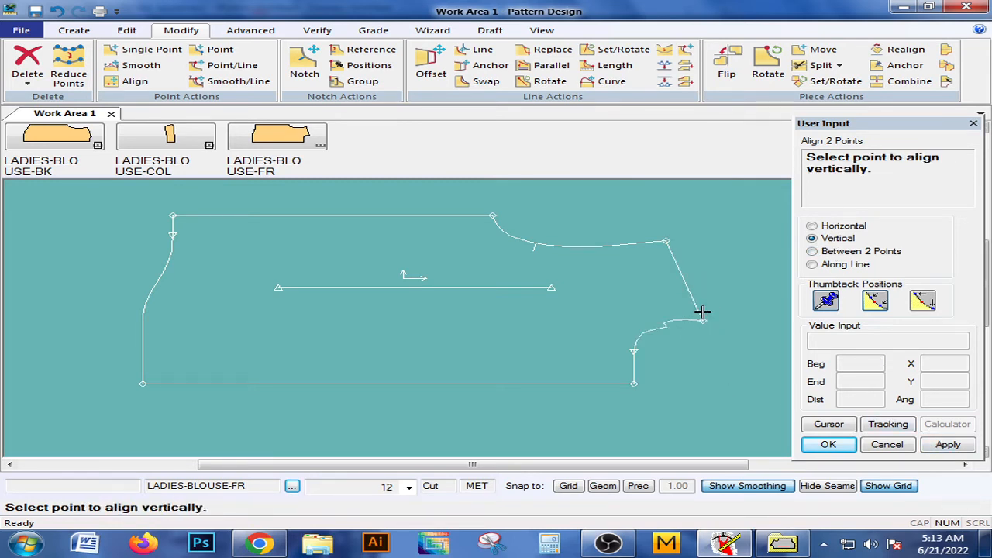
Align the shoulder-neck corner vertically to a position farther inward, with the thumbtack range reaching the center-front neck corner.
click(703, 319)
drag(681, 313, 635, 381)
right_click(708, 307)
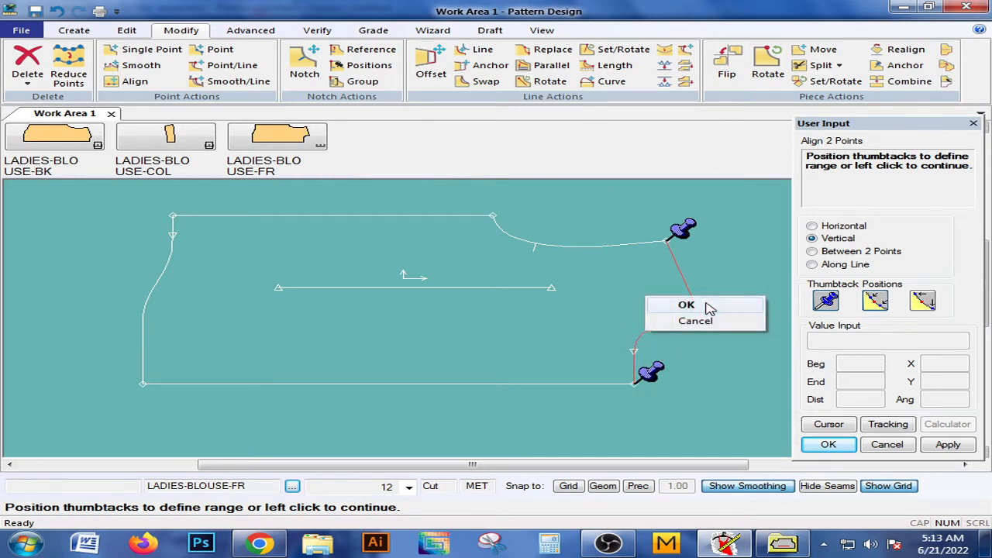
click(687, 305)
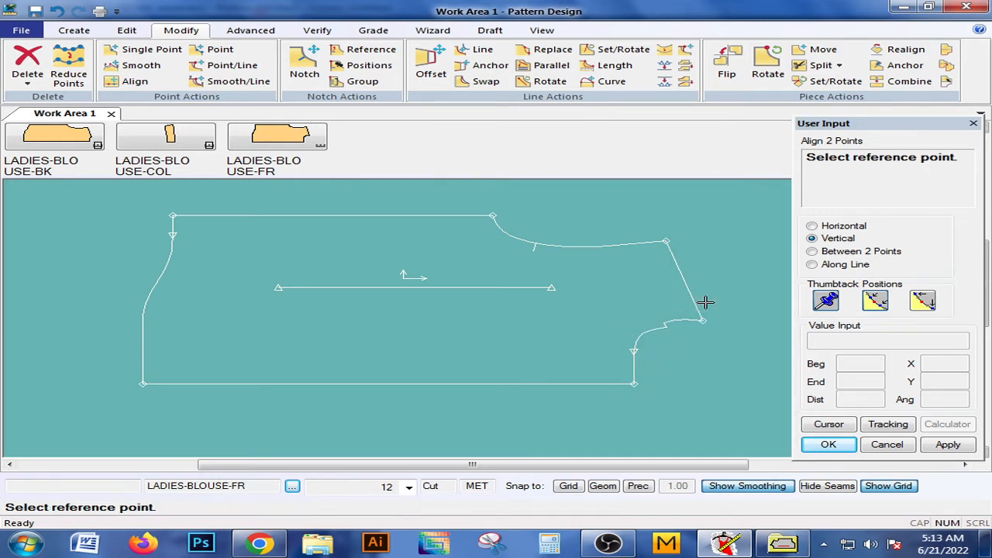
click(947, 443)
click(692, 321)
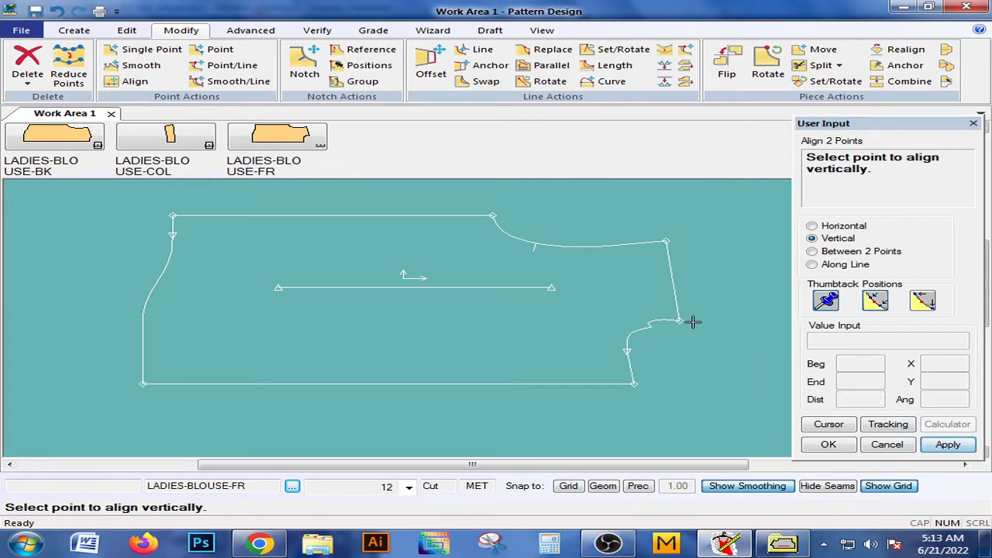
right_click(431, 339)
click(436, 336)
Move the grade point on the lower front neckline slightly upward along the curve with Move Point.
middle_drag(684, 334, 620, 299)
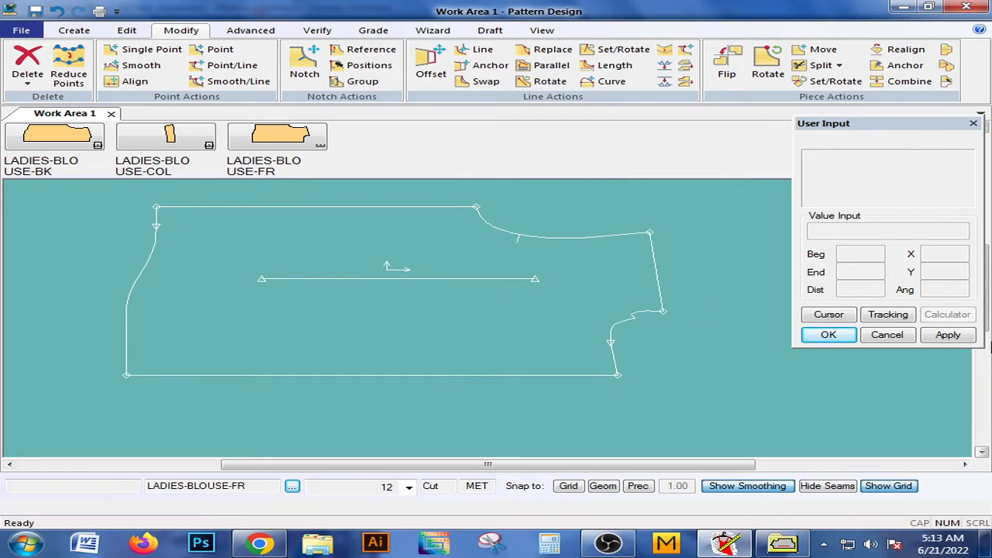
middle_drag(133, 316, 172, 358)
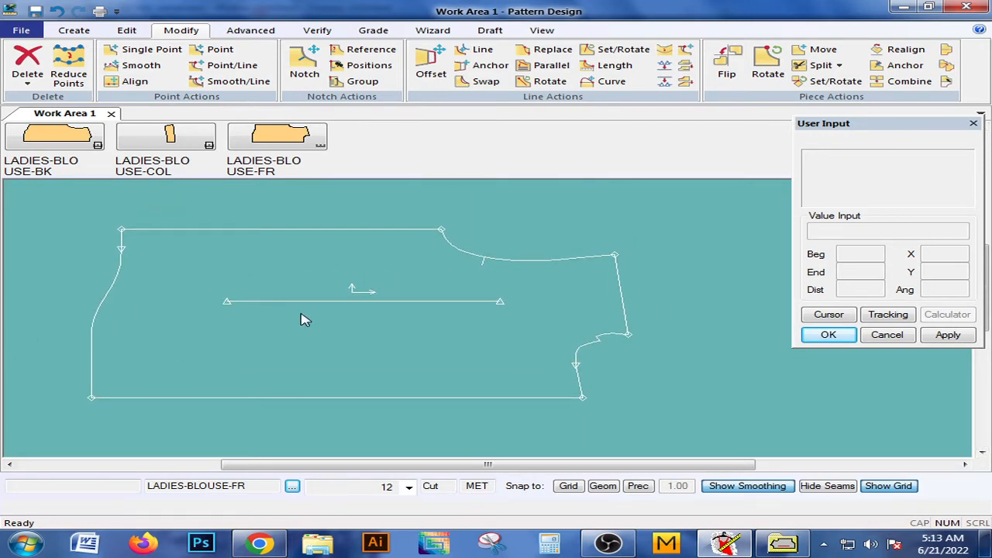
scroll(350, 310, down, 1)
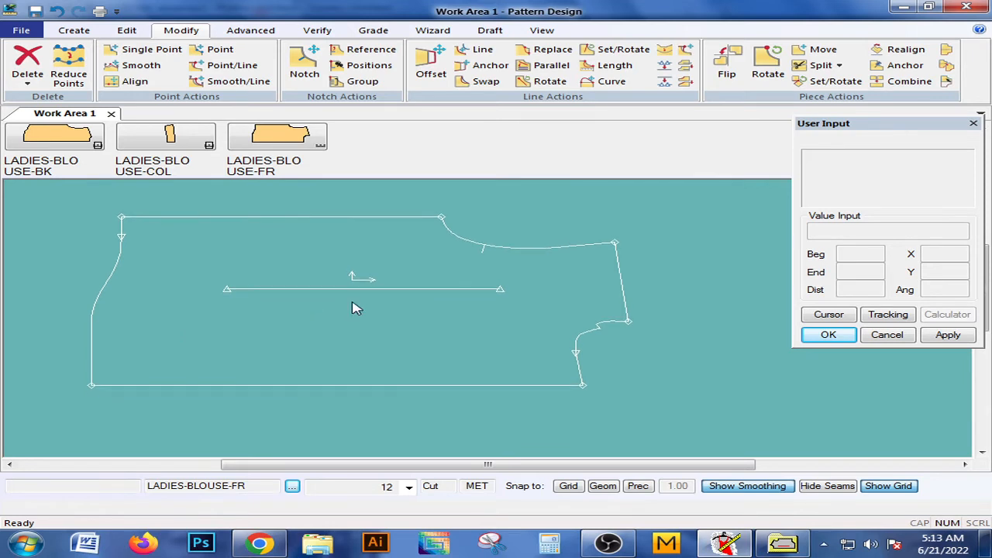
click(203, 53)
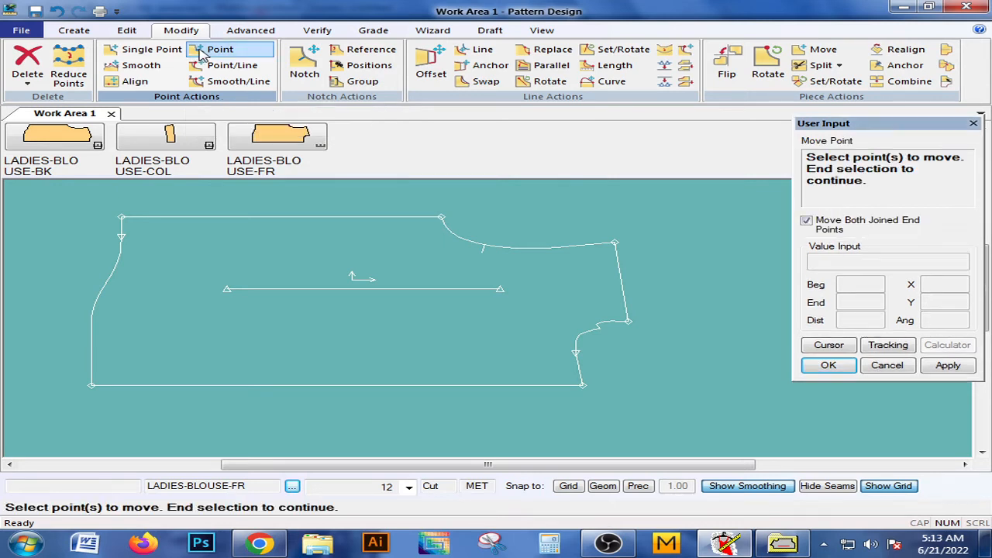
right_click(580, 351)
click(580, 350)
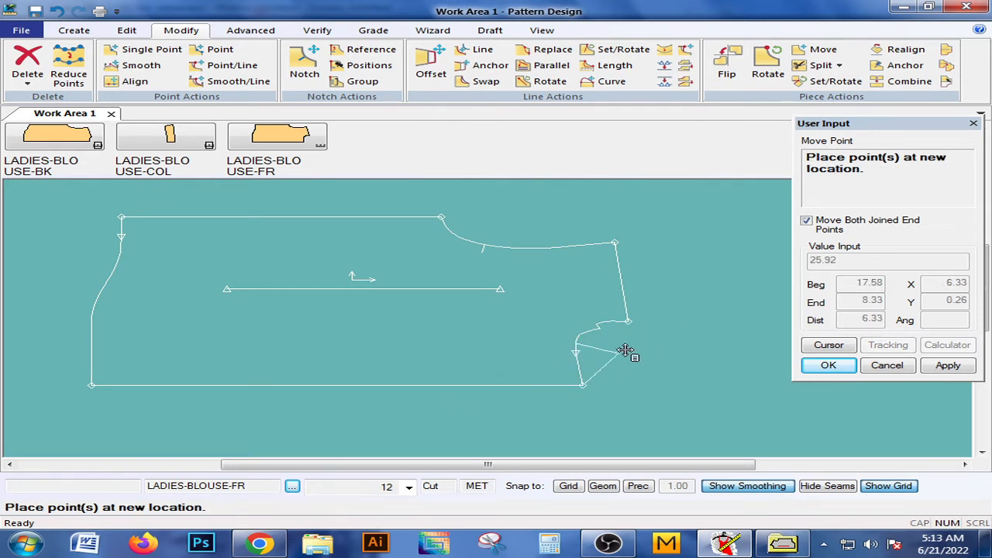
click(580, 341)
Move the lower neckline grade point down about 6.5 to just above the center-front neck corner using Move Point.
scroll(591, 341, up, 2)
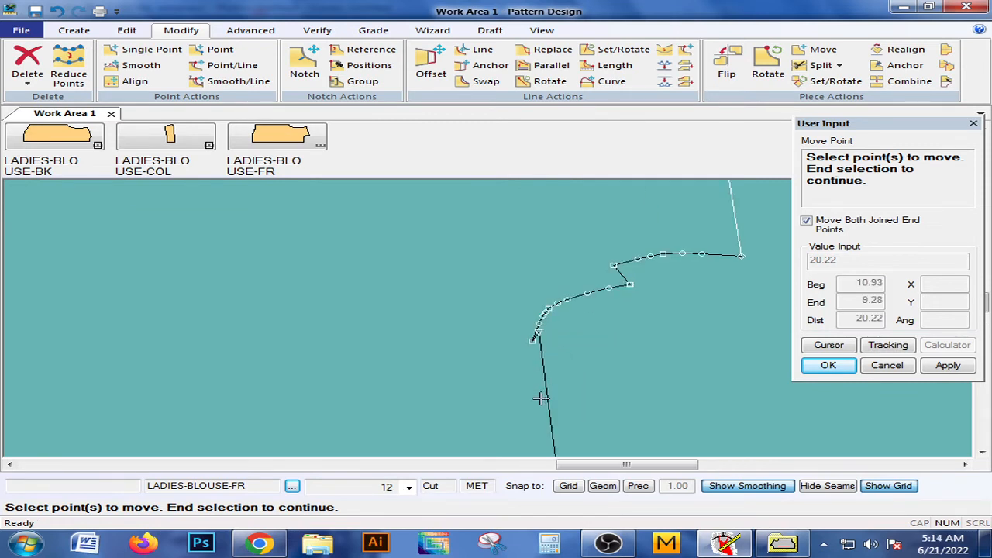
click(546, 339)
scroll(546, 380, down, 3)
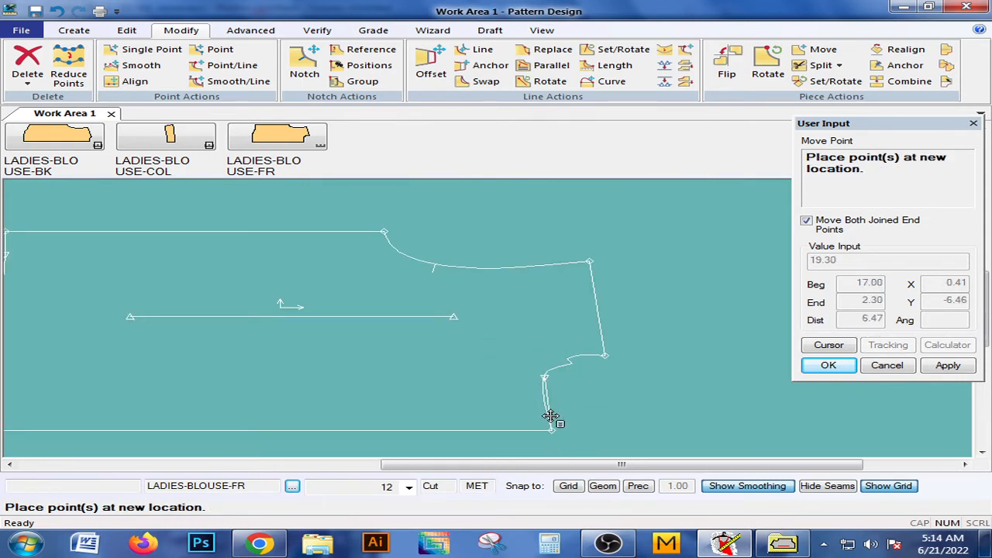
click(550, 413)
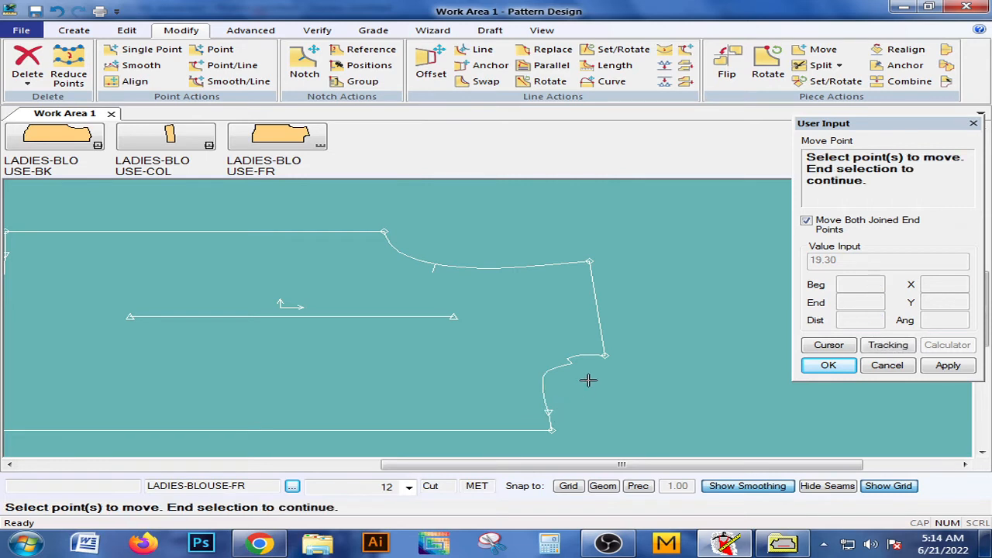
right_click(550, 381)
click(561, 387)
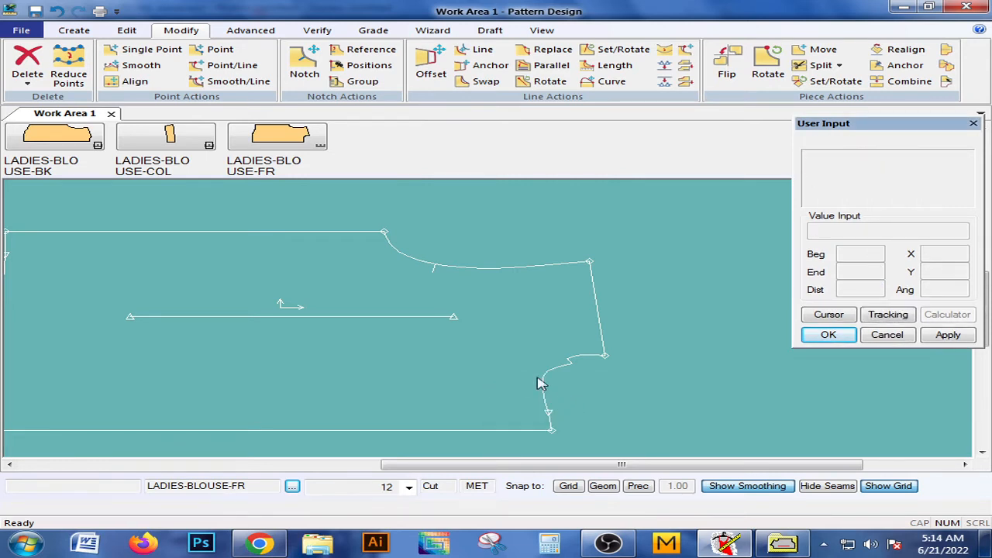
Move the hem point next to the side seam corner slightly outward, about 0.4, with Move Point.
middle_drag(528, 326, 591, 315)
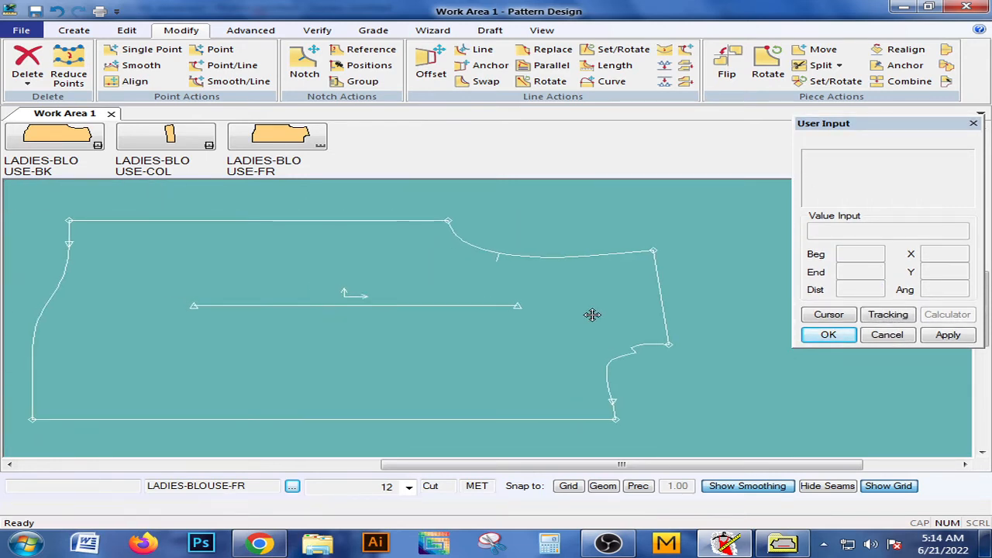
scroll(116, 231, up, 4)
middle_drag(98, 226, 421, 268)
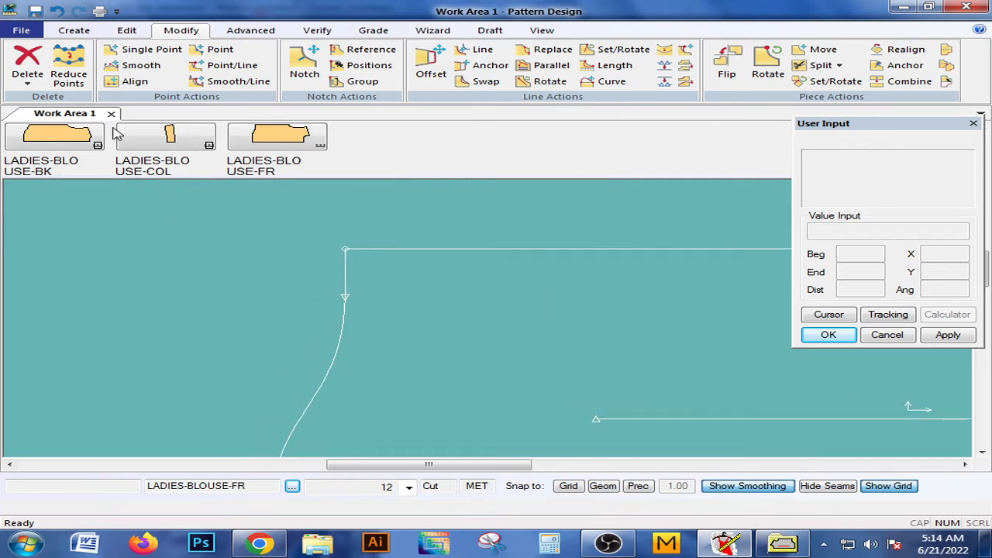
click(217, 49)
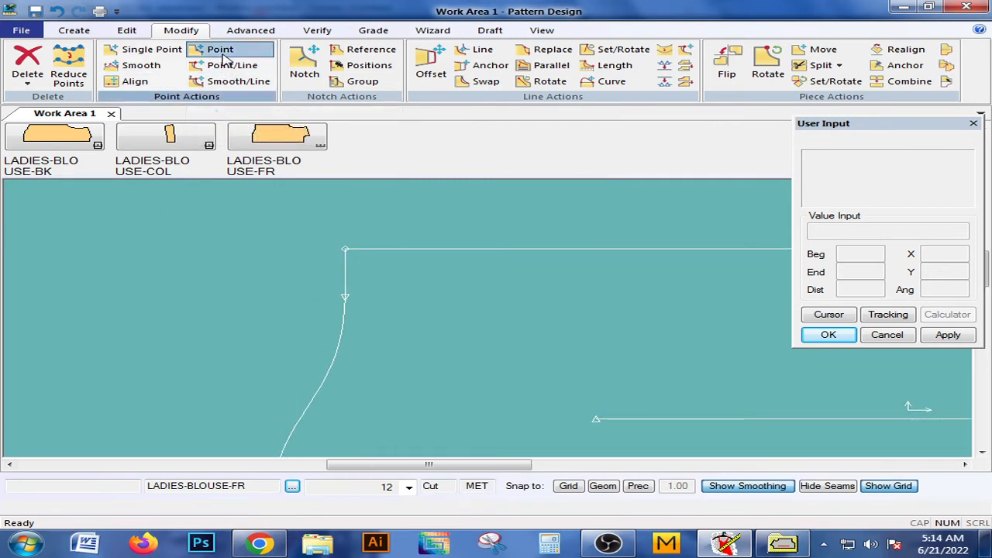
click(345, 296)
right_click(385, 295)
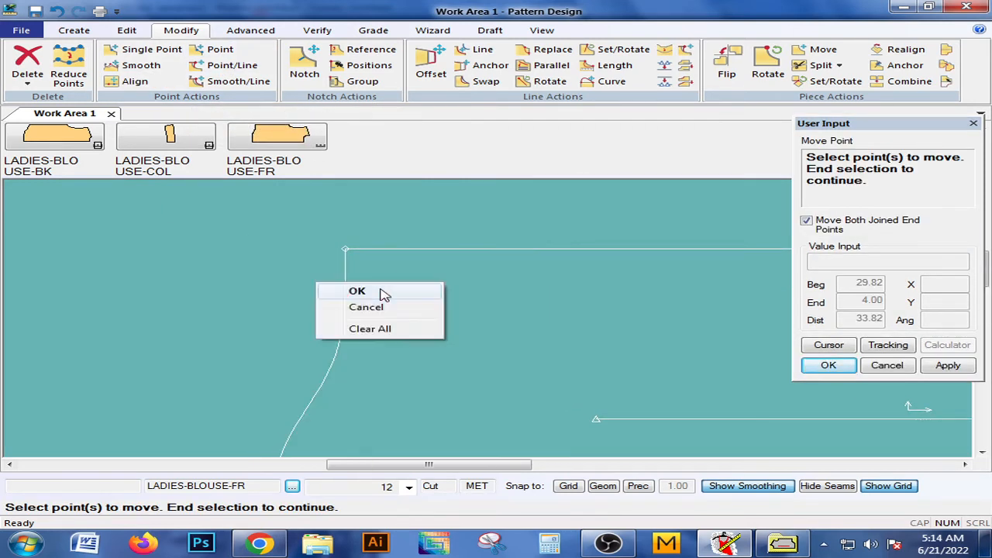
click(381, 292)
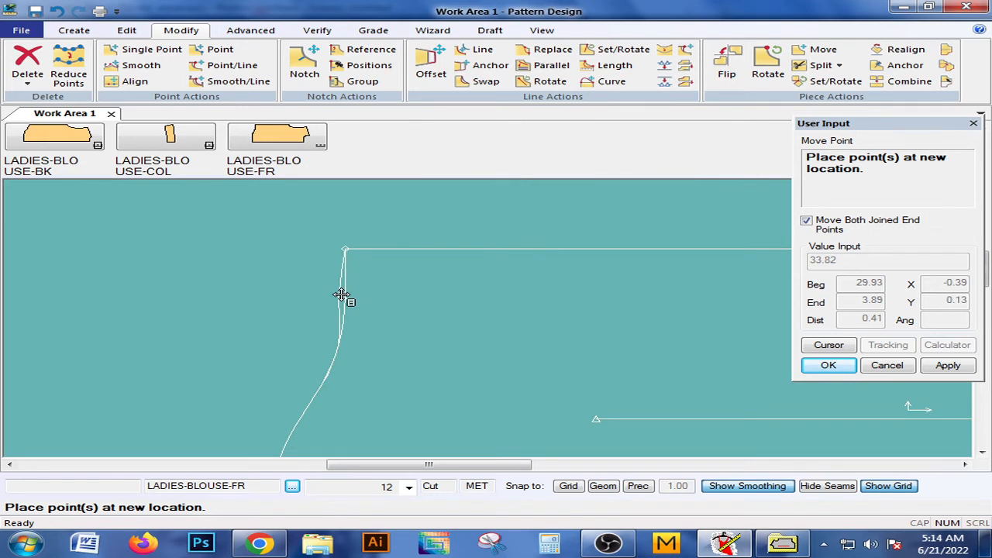
click(343, 294)
right_click(380, 293)
click(361, 295)
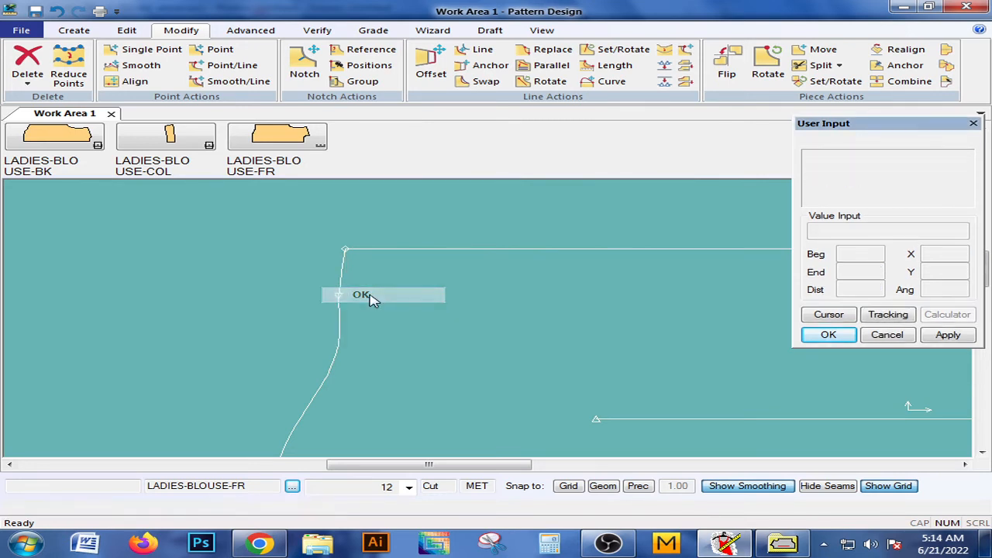
Shorten the front piece's grain line by moving its hem-side end along the line past the middle with Move Point Line.
middle_drag(371, 300, 243, 222)
scroll(207, 221, down, 2)
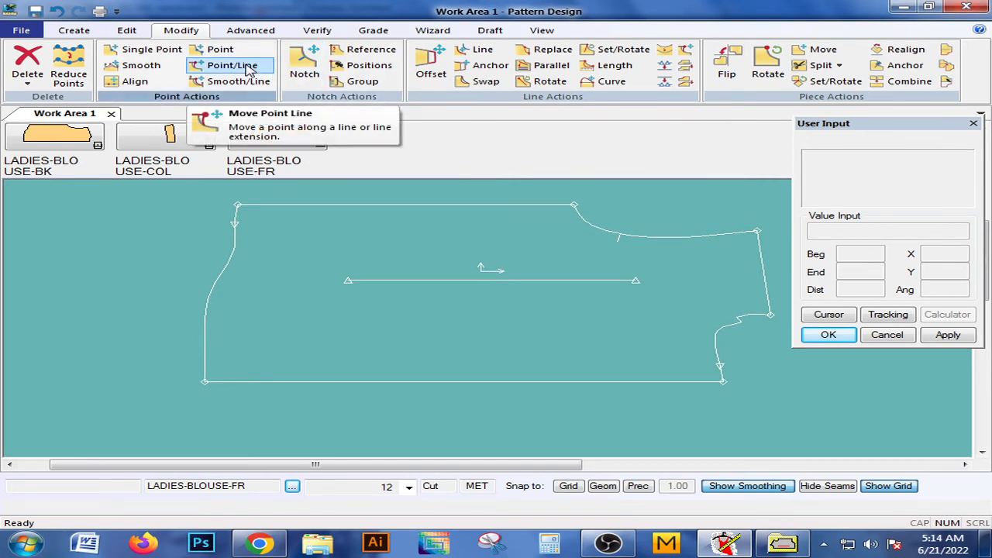
middle_drag(414, 277, 383, 271)
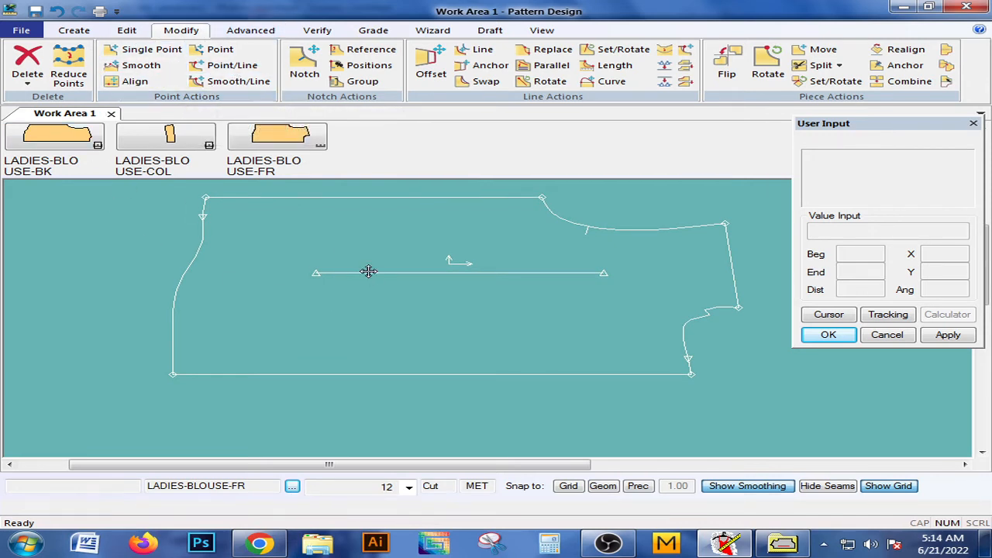
middle_drag(368, 270, 353, 269)
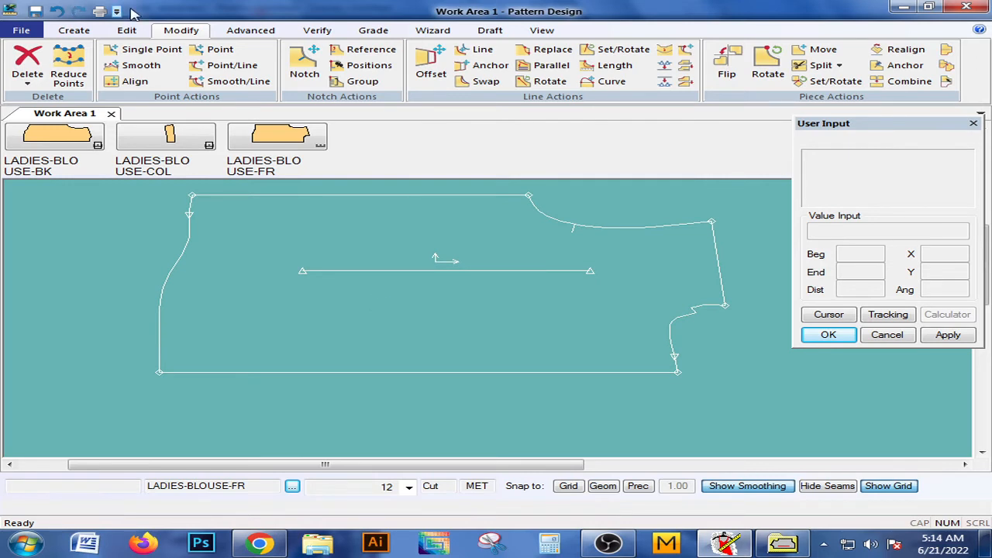
click(232, 65)
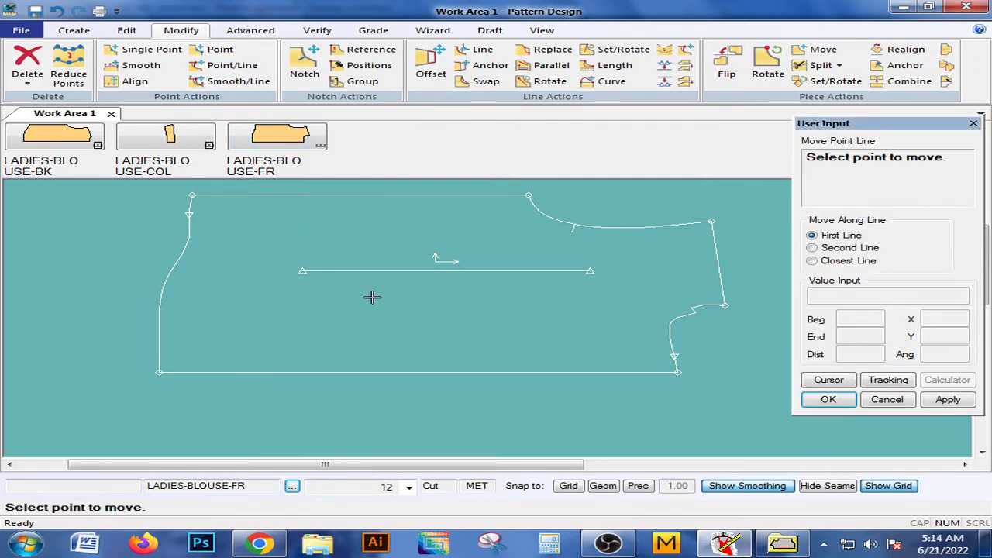
click(306, 270)
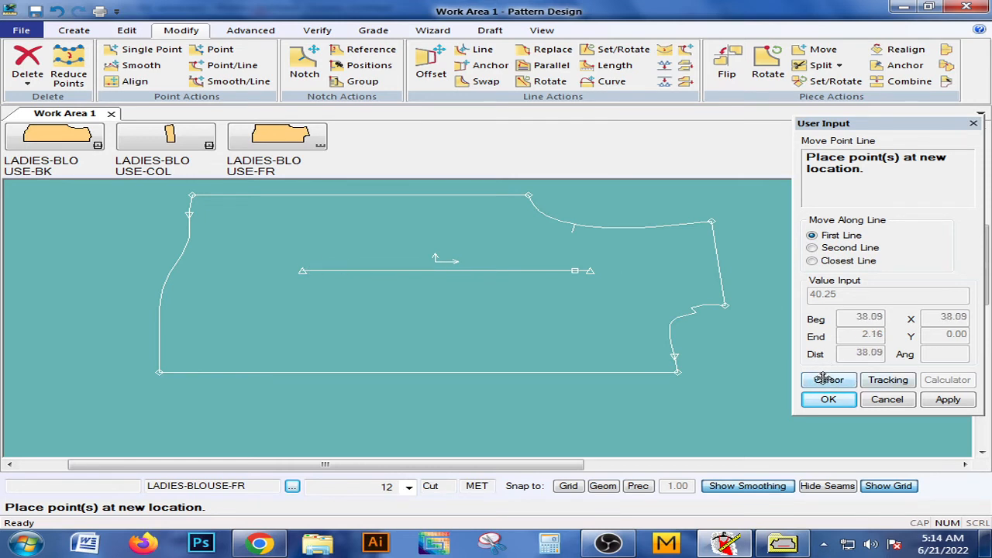
click(464, 270)
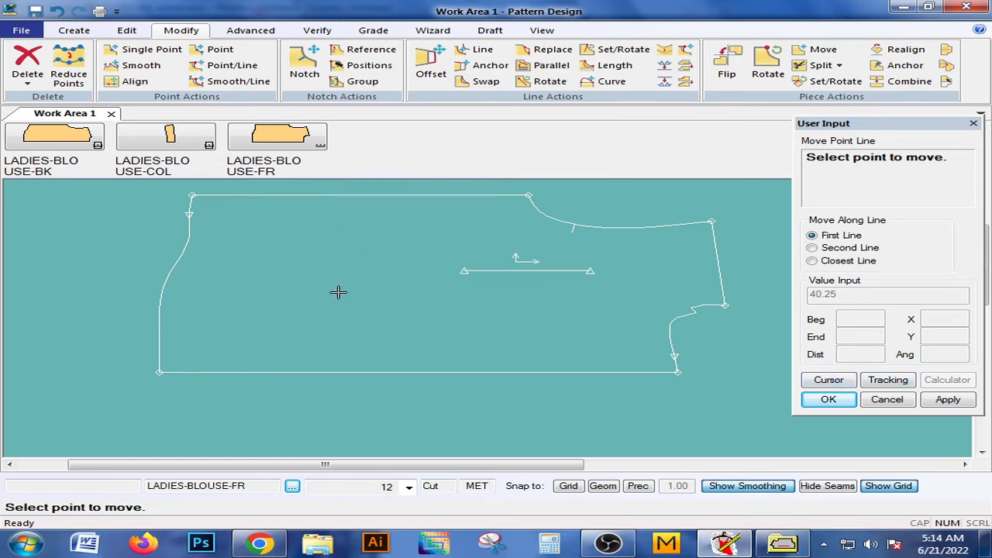
click(223, 65)
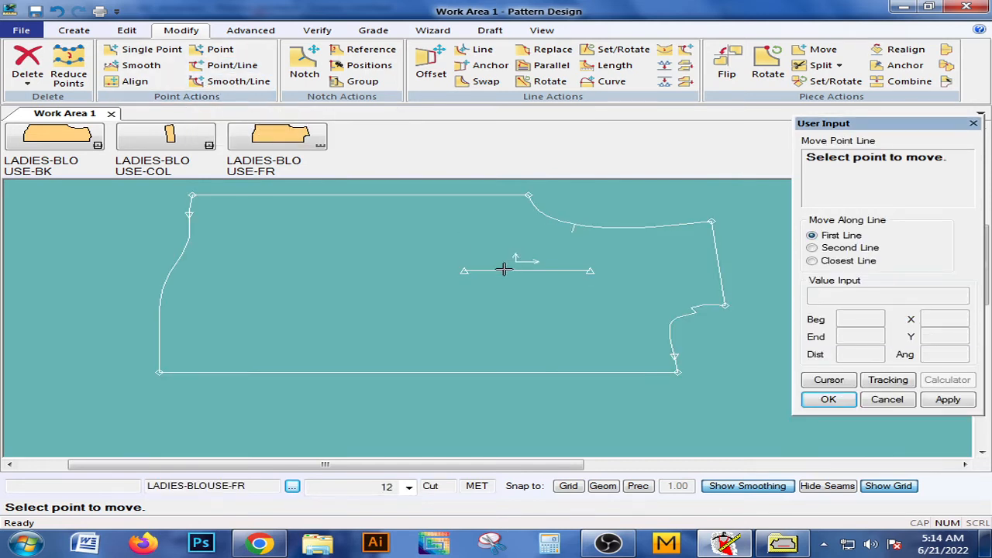
Move the hem-side end of the front piece's grain line to 1 from the end of the line with Move Point Line.
click(456, 269)
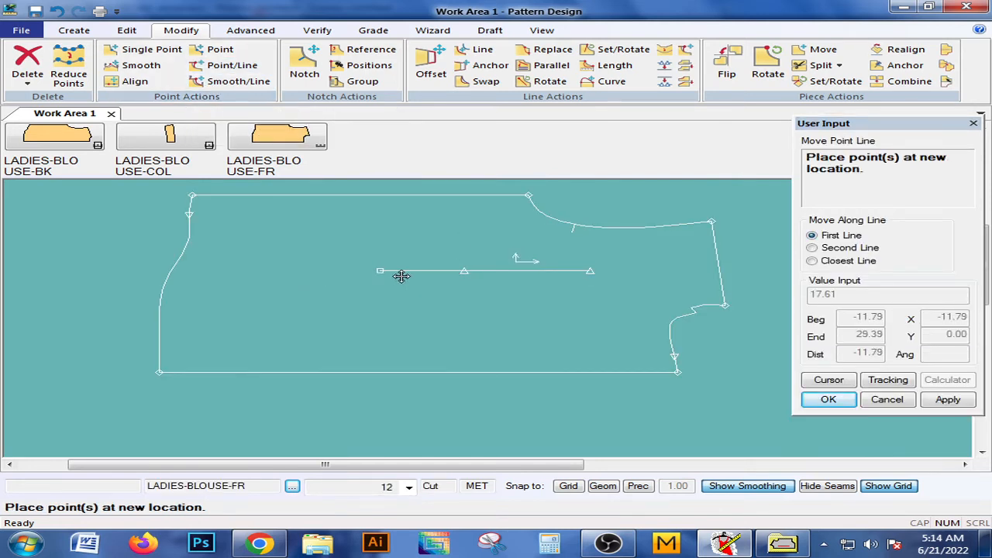
click(346, 275)
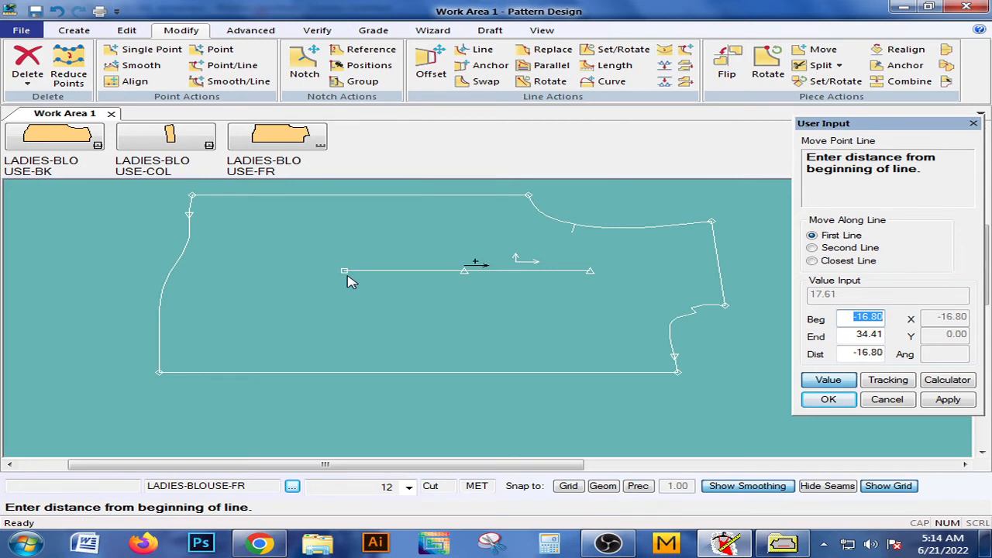
key(Tab)
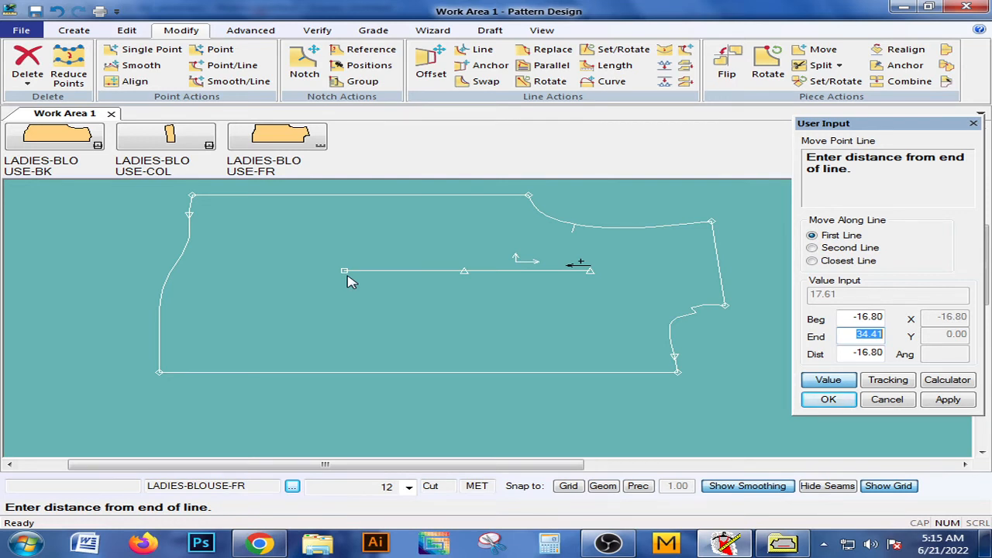
text(1.)
click(945, 401)
click(827, 400)
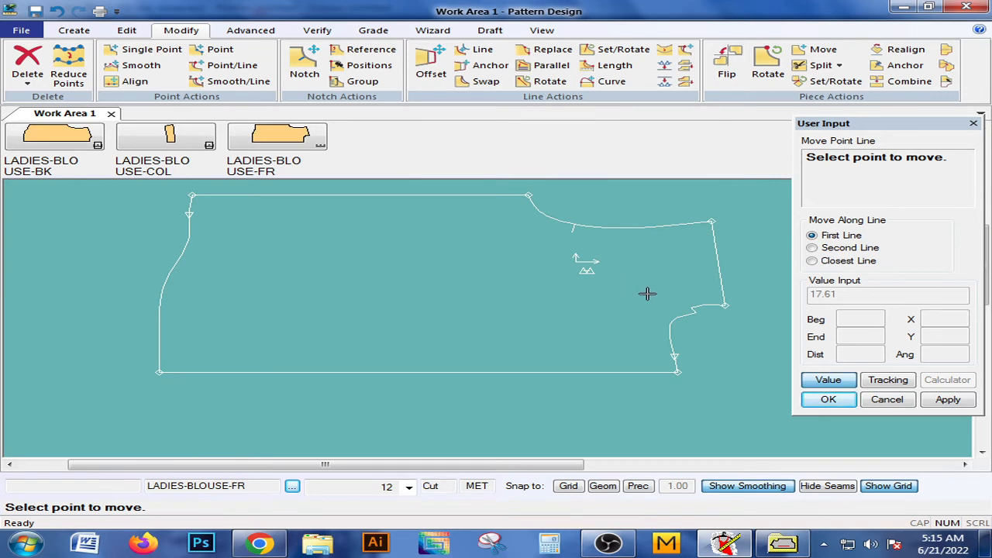
click(231, 65)
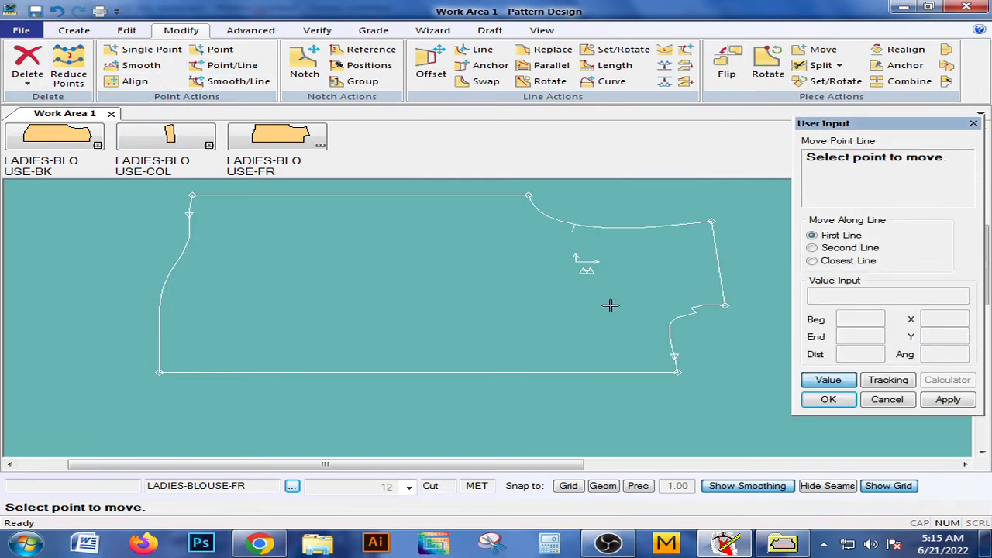
click(583, 268)
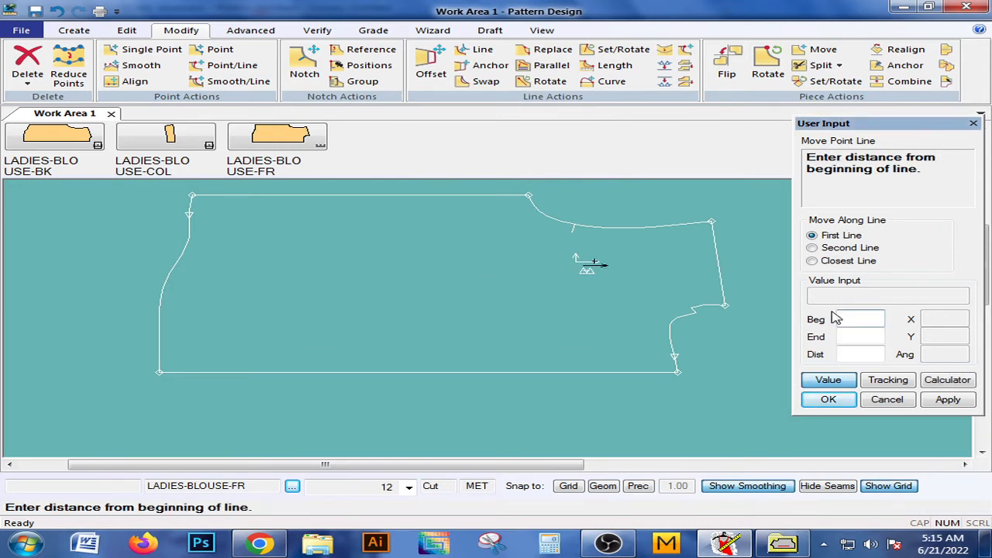
key(Tab)
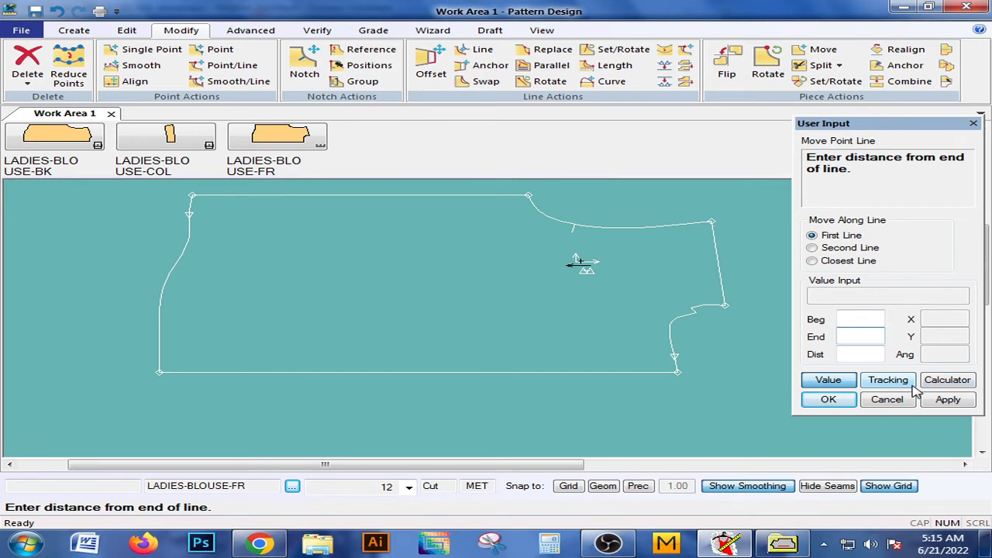
click(948, 399)
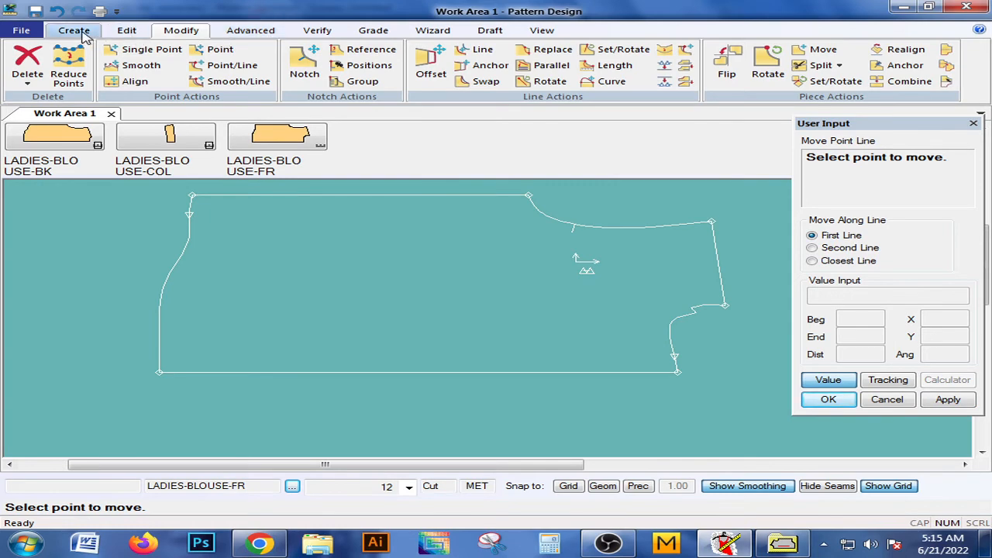
Draw a horizontal 2-Point Line about 63.31 long from the hem into the front piece.
click(74, 31)
click(314, 66)
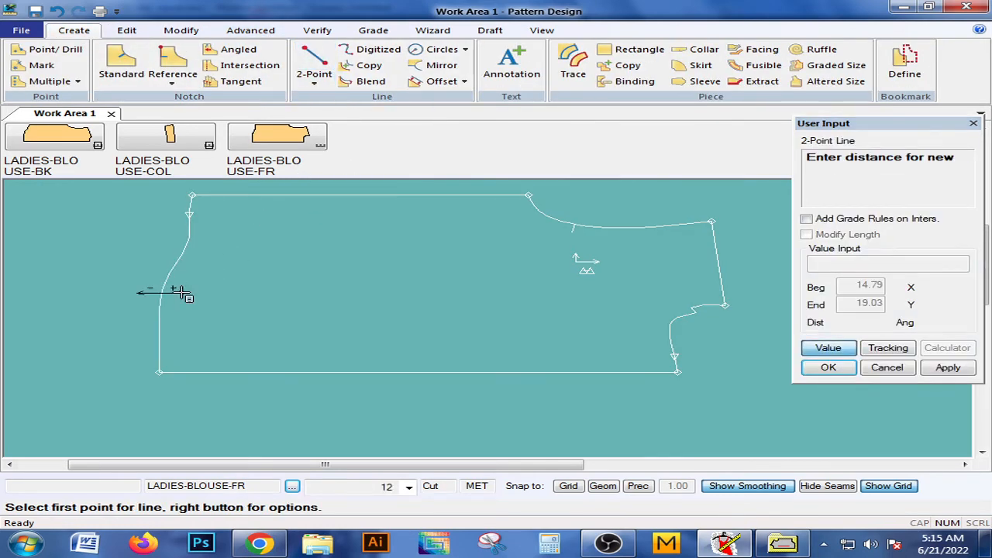
click(829, 349)
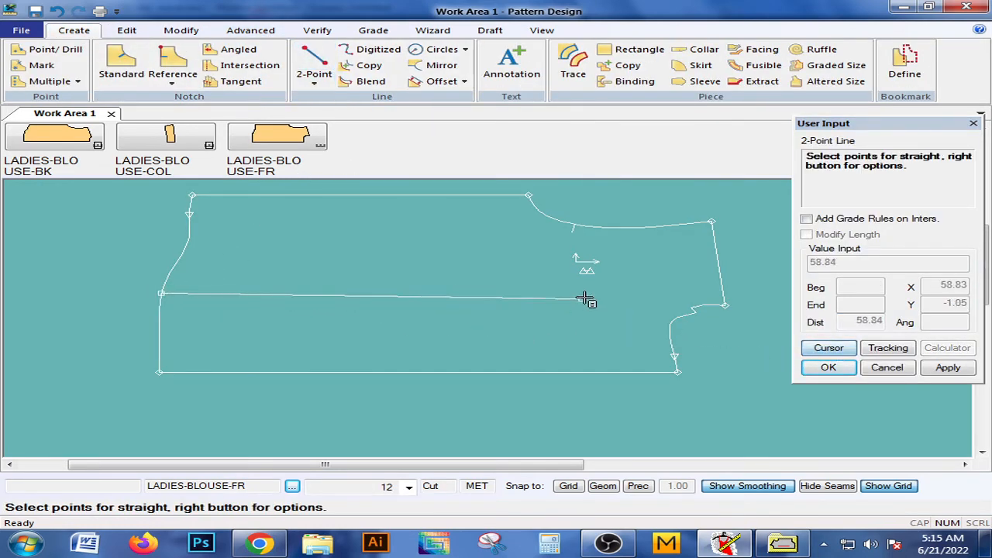
click(618, 295)
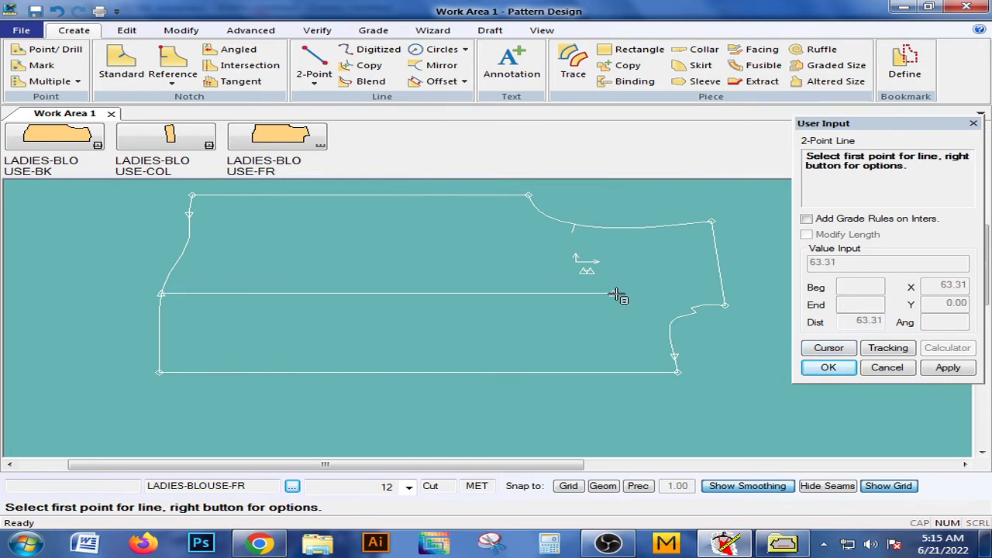
right_click(450, 272)
click(353, 123)
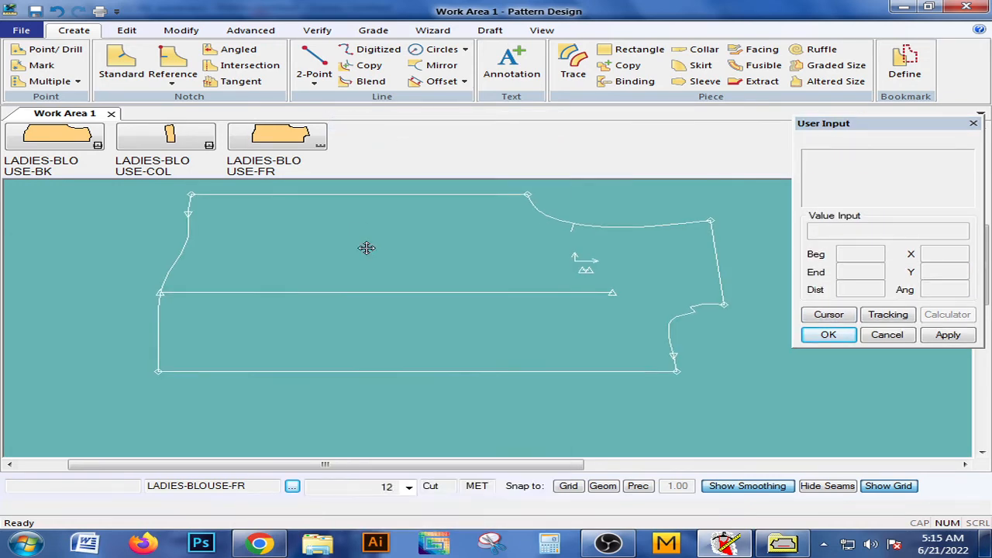
Move the inner end of the new horizontal line to 50 from the line's beginning with Move Point Line.
click(181, 30)
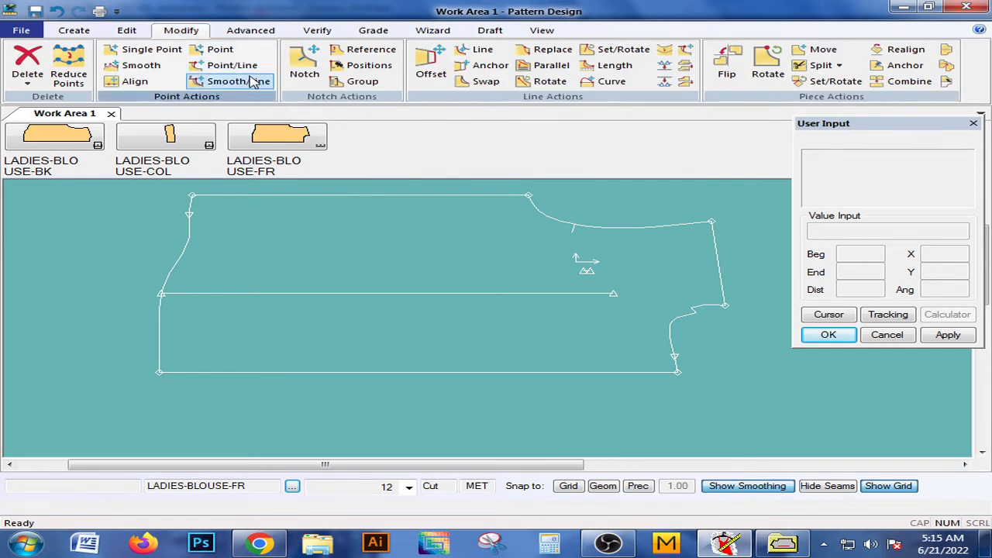
click(232, 65)
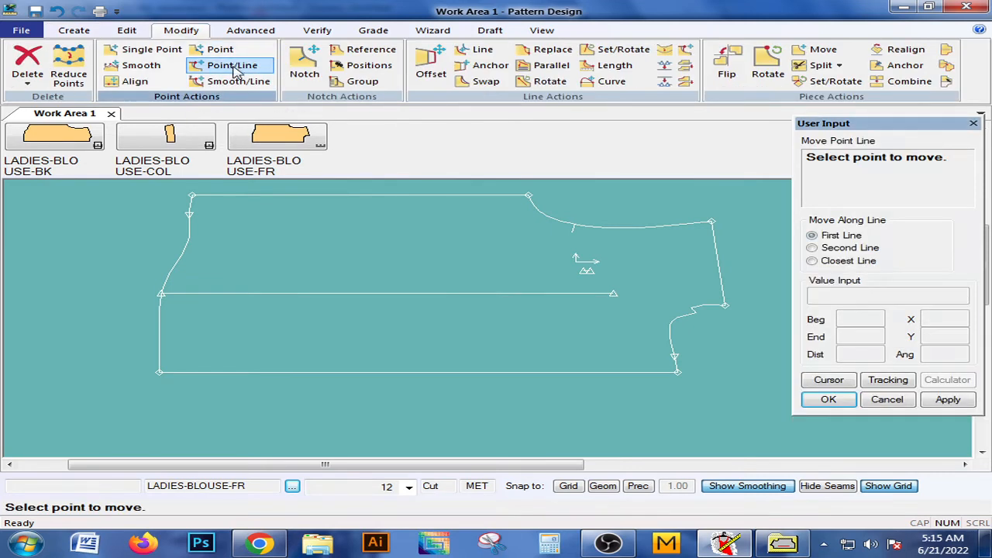
click(621, 290)
click(626, 298)
right_click(627, 299)
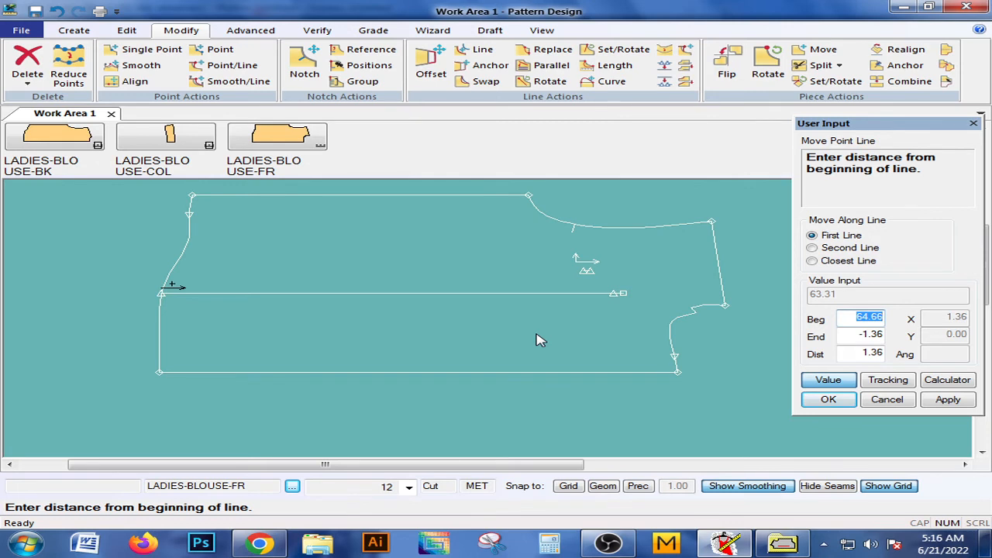
text(50)
click(947, 399)
click(829, 399)
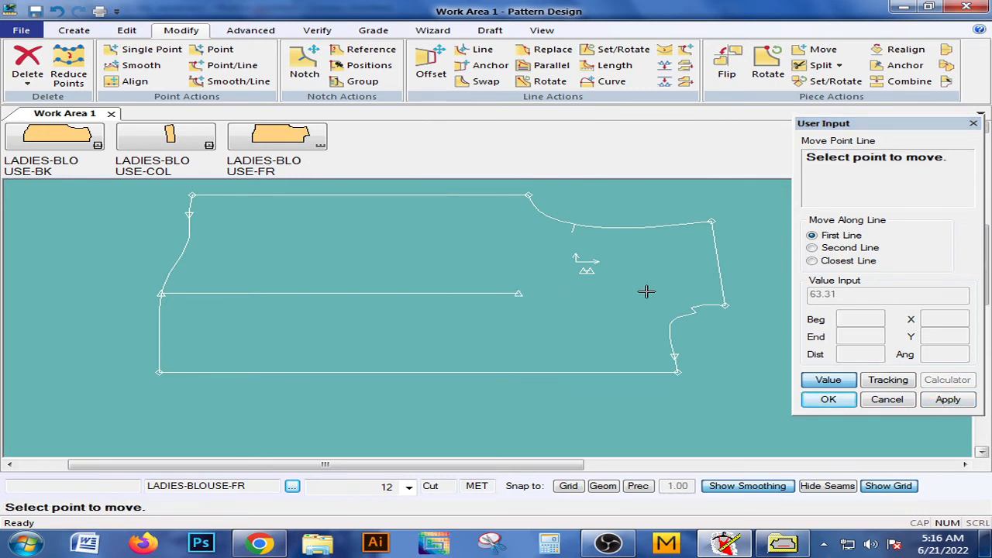
right_click(321, 313)
click(341, 333)
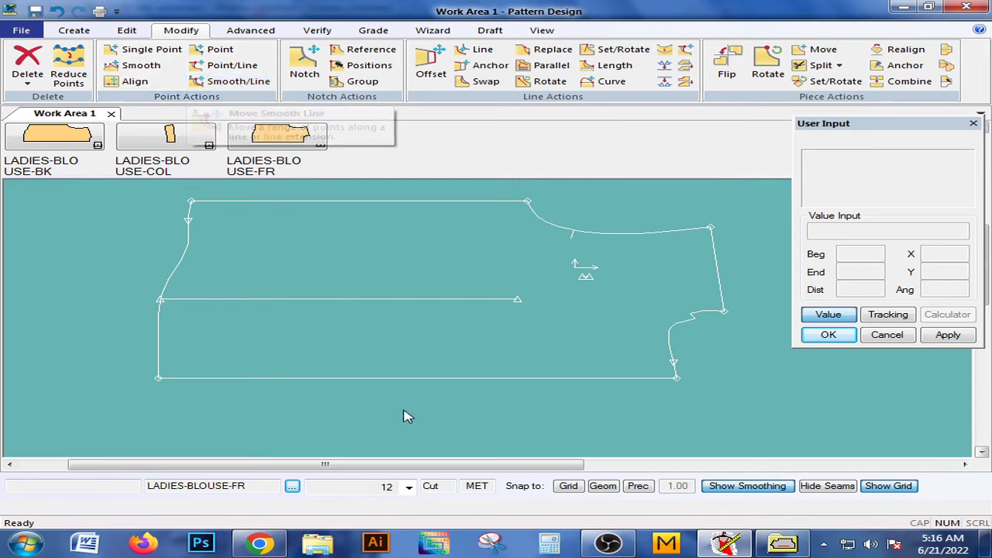
Move the underarm corner point slightly outward along the side seam's extension with Move Smooth Line, blending the start of the armhole curve.
drag(540, 317, 388, 361)
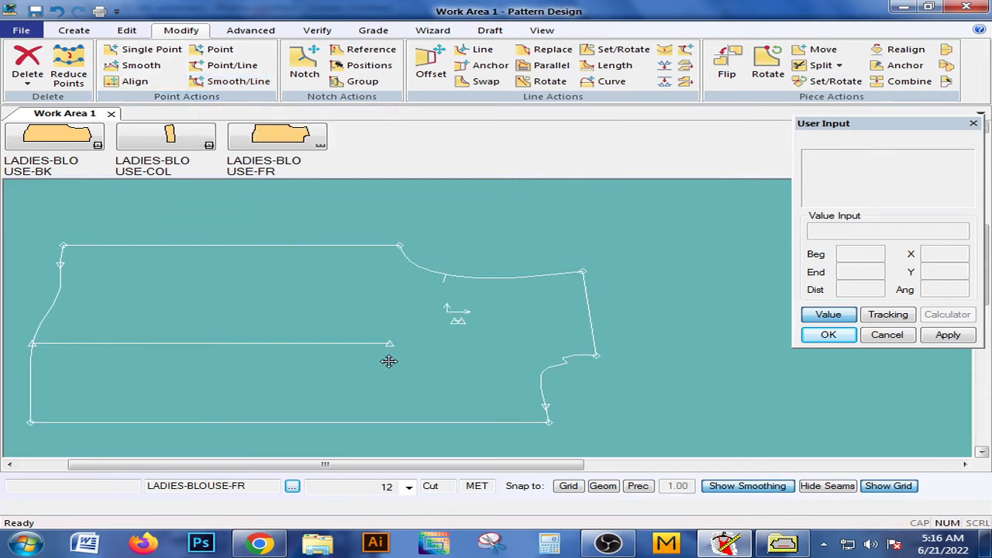
click(237, 80)
click(421, 268)
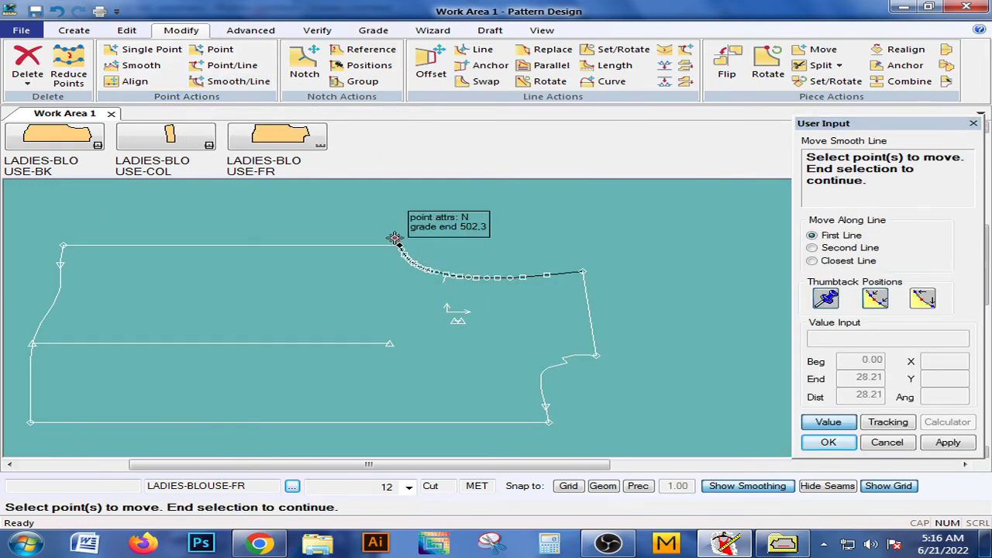
right_click(395, 238)
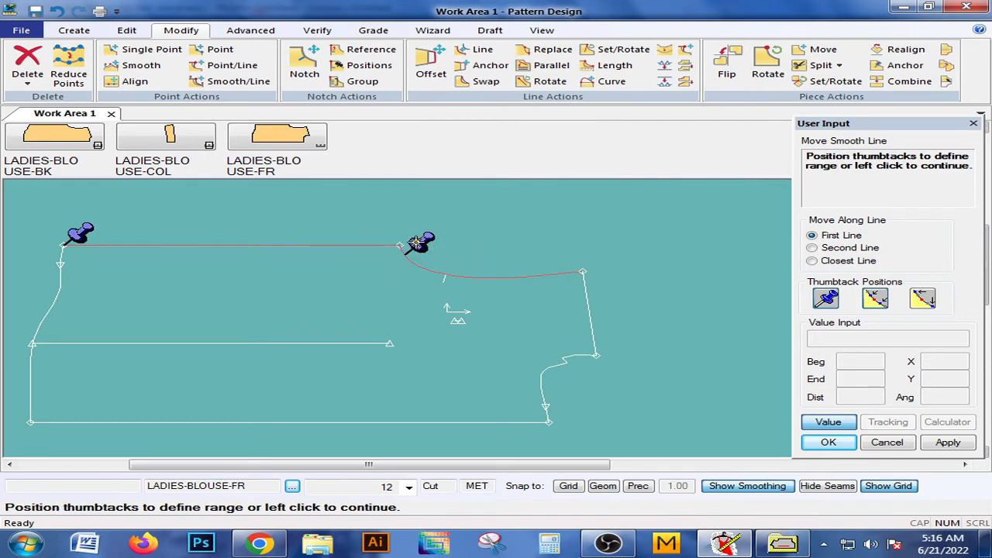
click(416, 243)
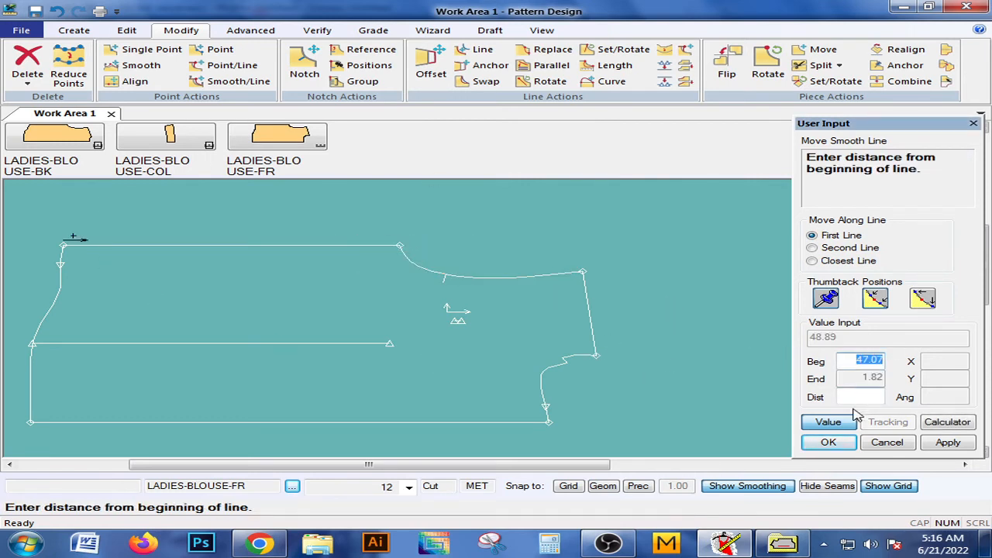
click(828, 421)
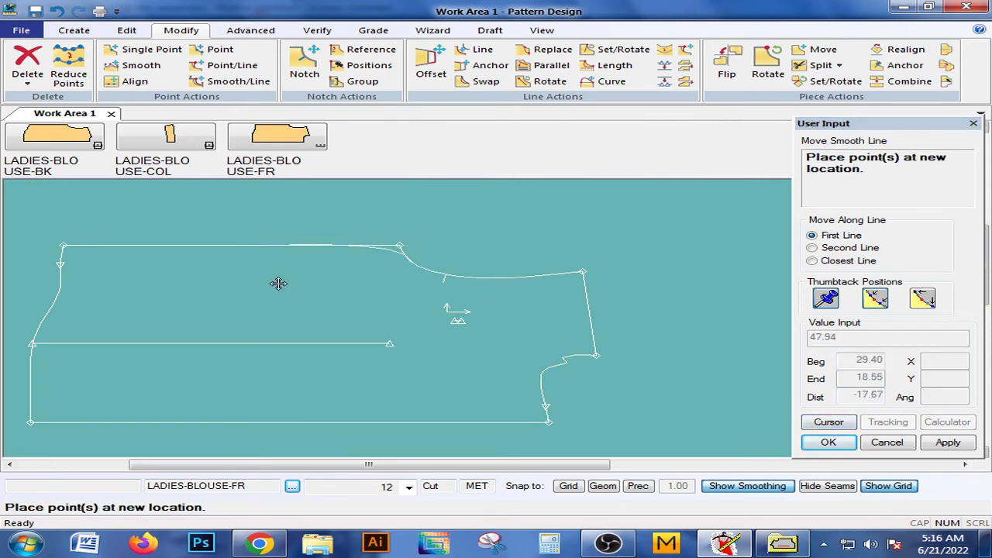
scroll(419, 258, up, 3)
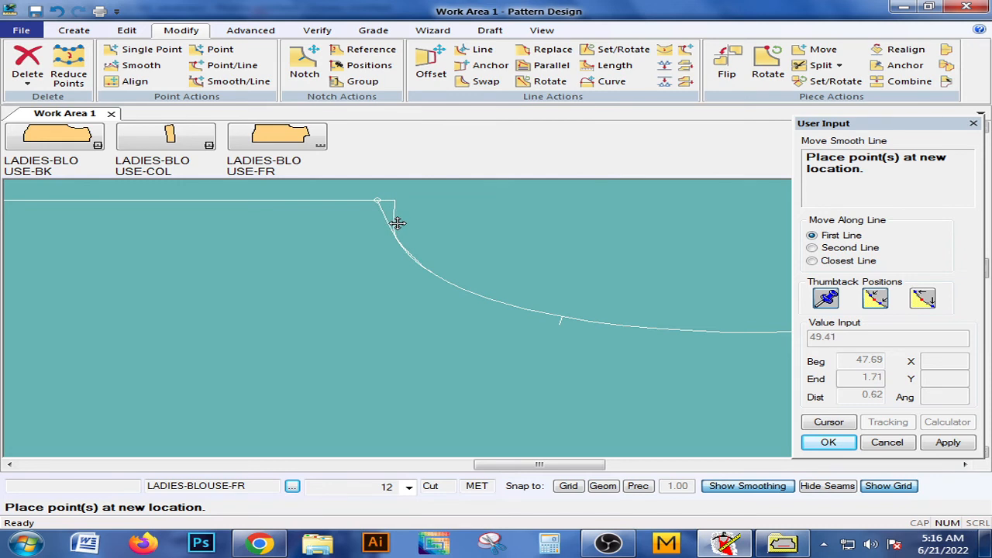
scroll(397, 223, down, 5)
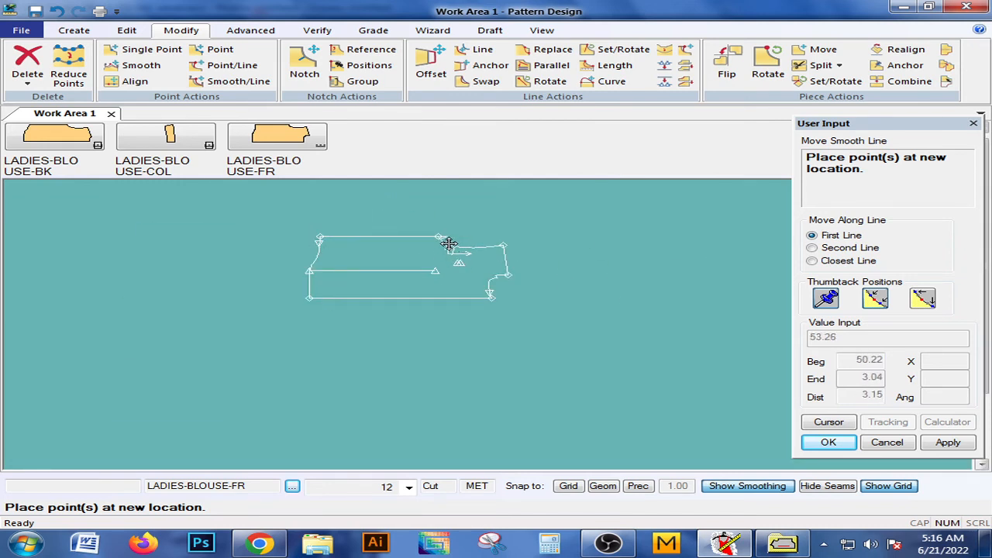
scroll(447, 243, up, 4)
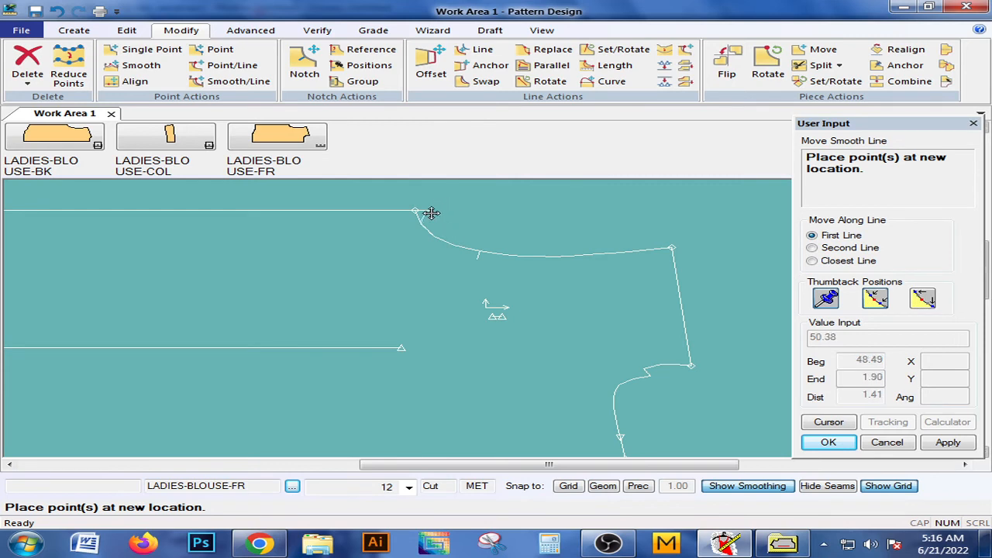
scroll(431, 215, up, 2)
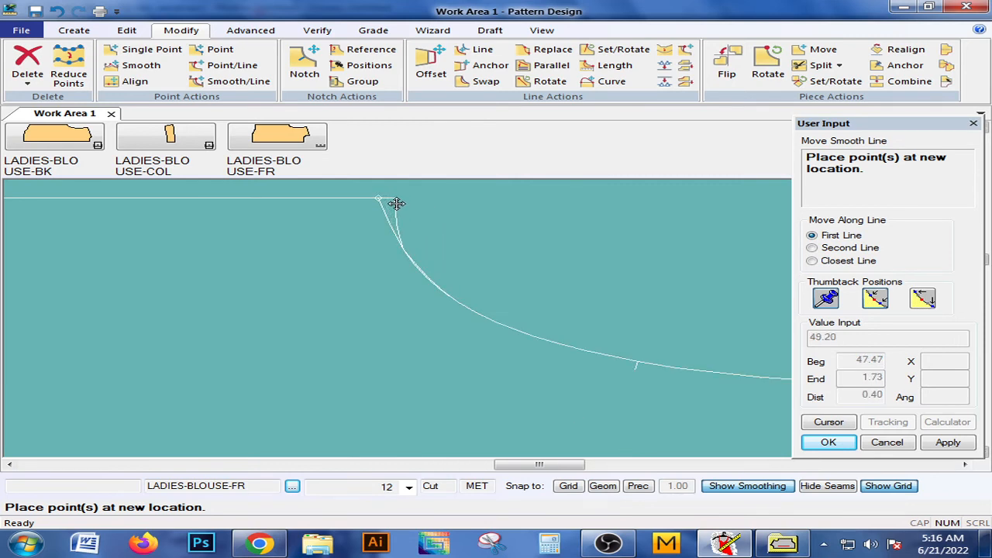
click(389, 201)
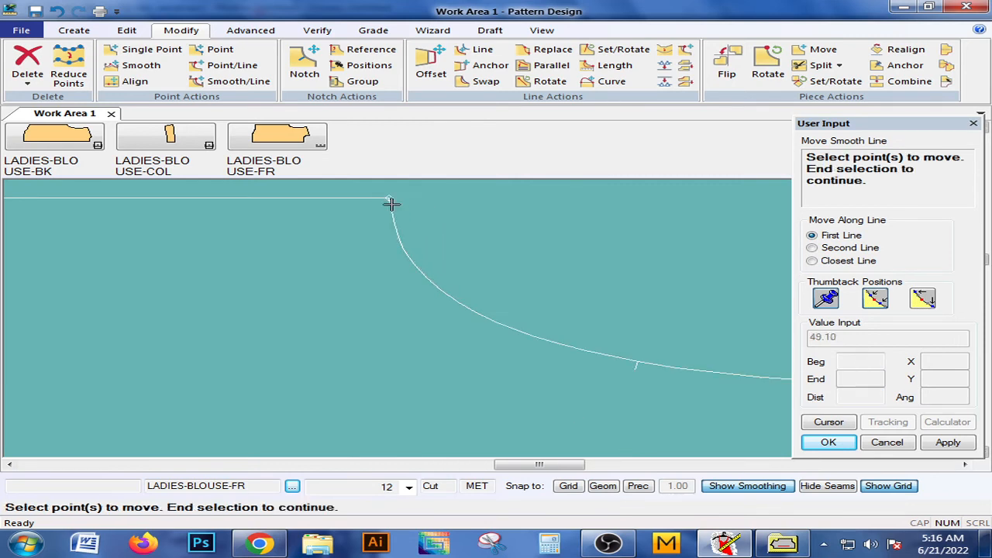
Move the shoulder-neck corner slightly outward along the shoulder line's extension with Move Smooth Line, limiting the neckline range with thumbtacks.
scroll(321, 313, down, 3)
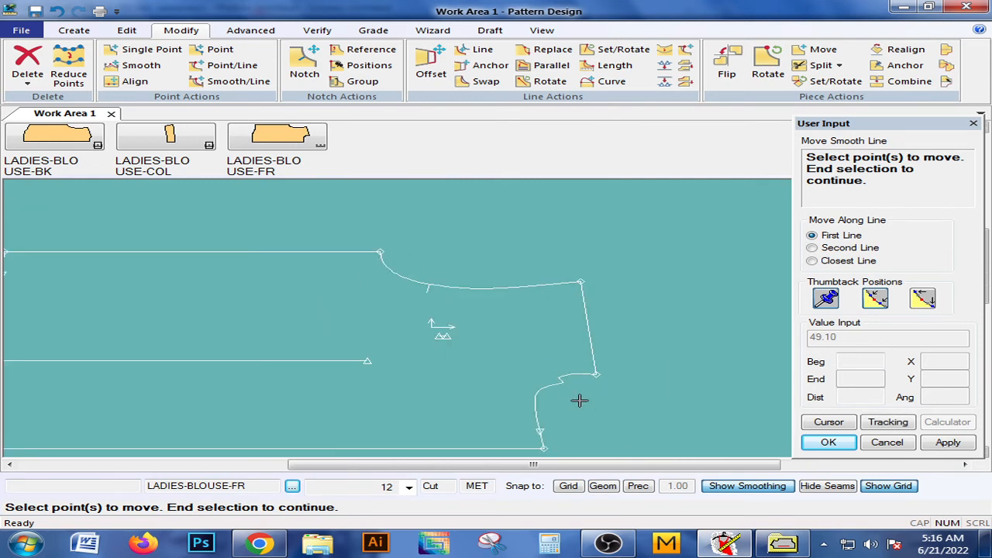
scroll(580, 398, up, 4)
click(545, 328)
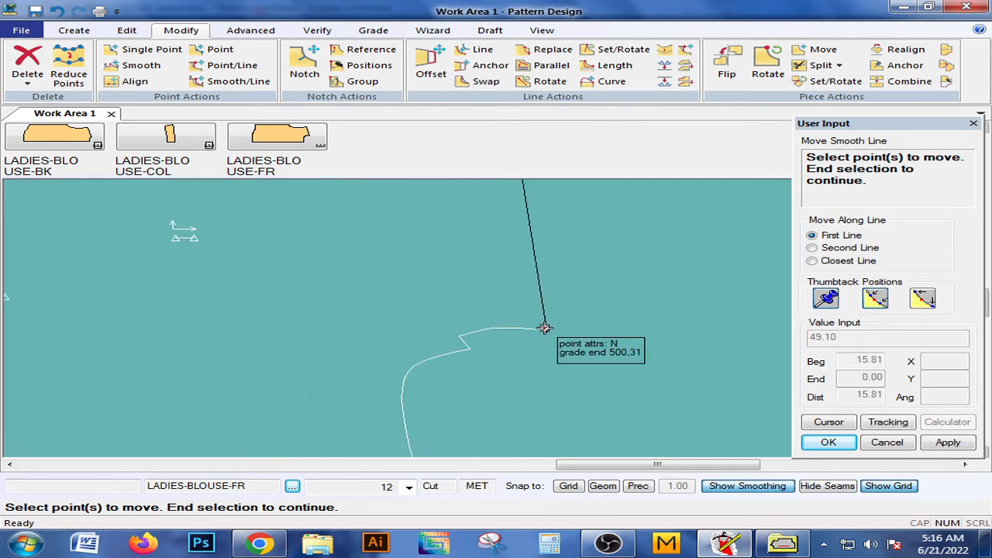
right_click(537, 315)
click(541, 319)
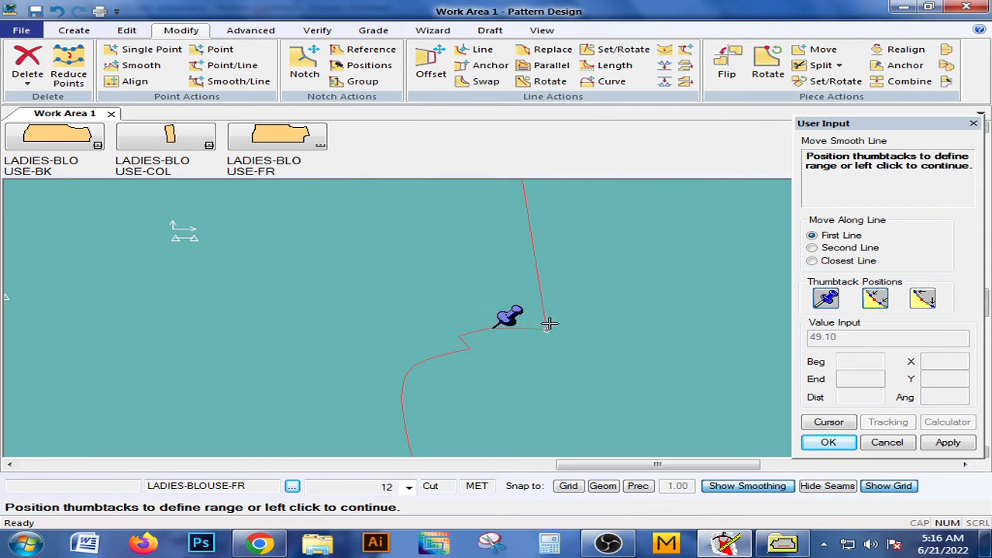
scroll(512, 321, down, 3)
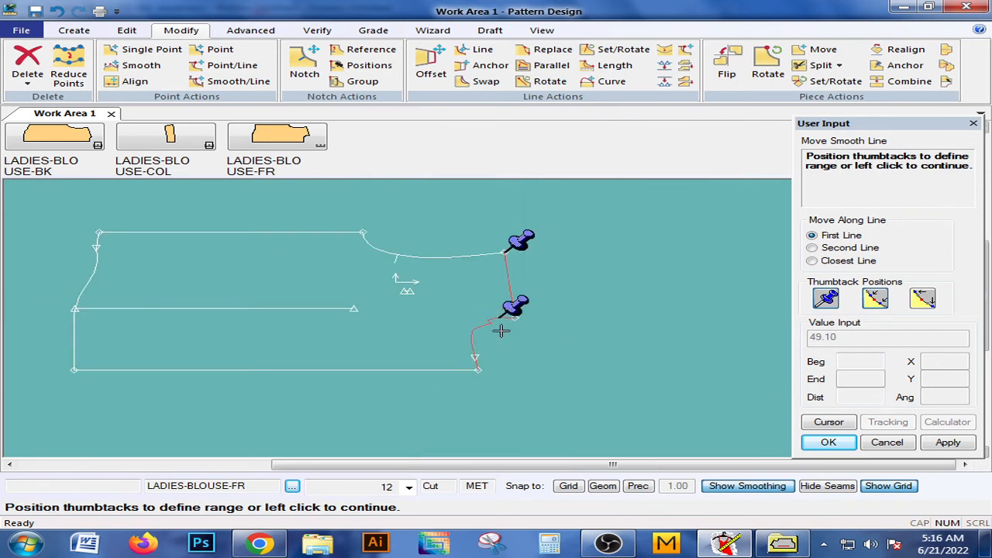
right_click(506, 276)
click(509, 281)
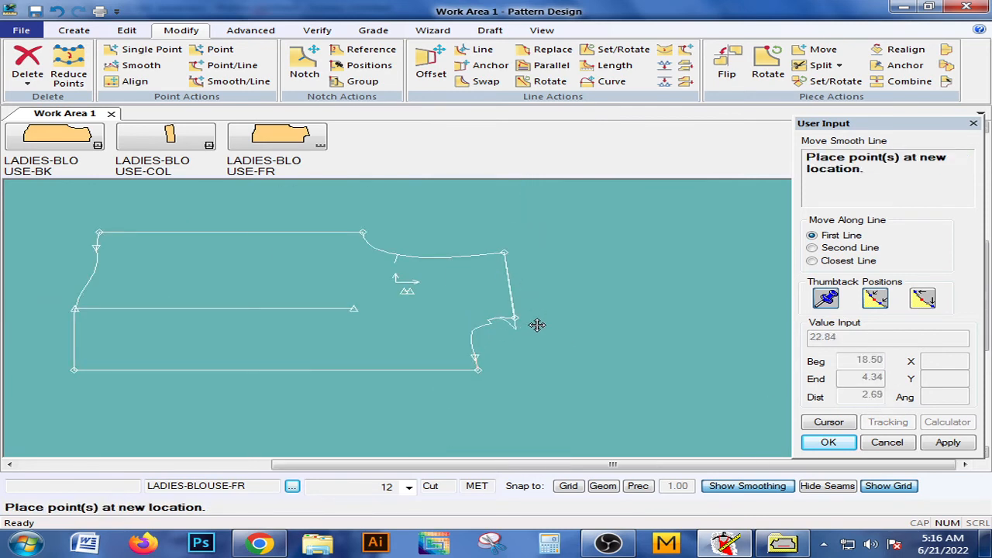
scroll(532, 324, up, 3)
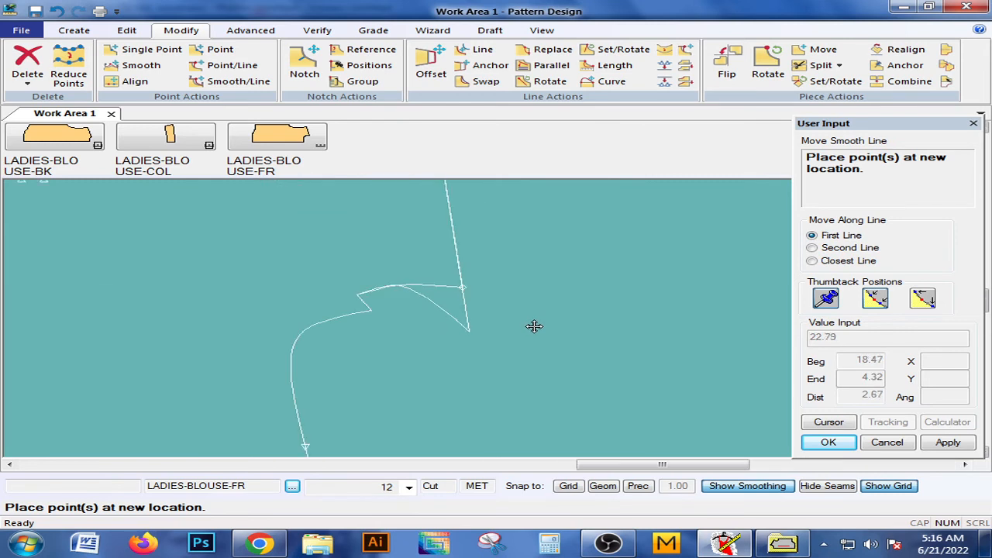
click(503, 289)
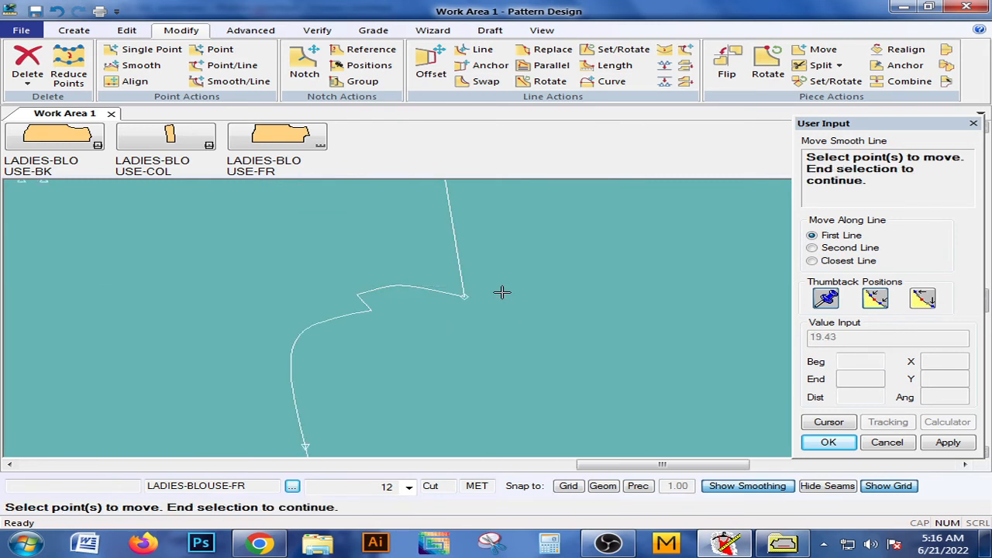
right_click(462, 292)
click(469, 298)
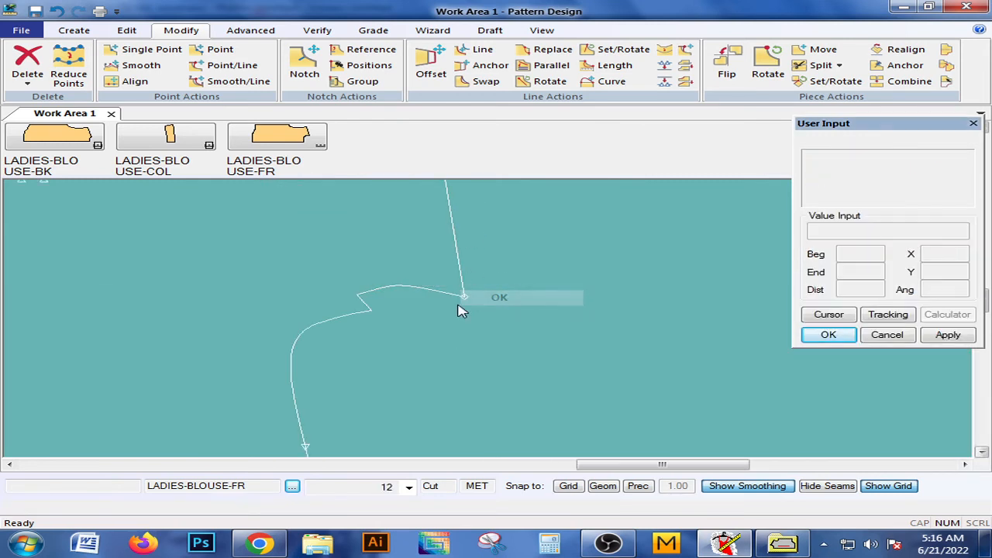
scroll(548, 308, down, 3)
drag(559, 308, 577, 306)
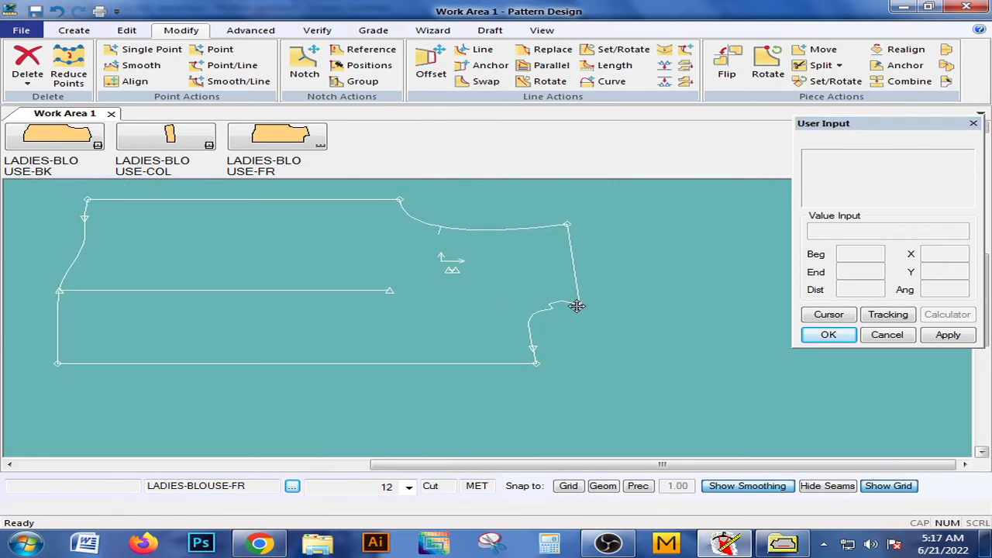
middle_drag(474, 296, 496, 306)
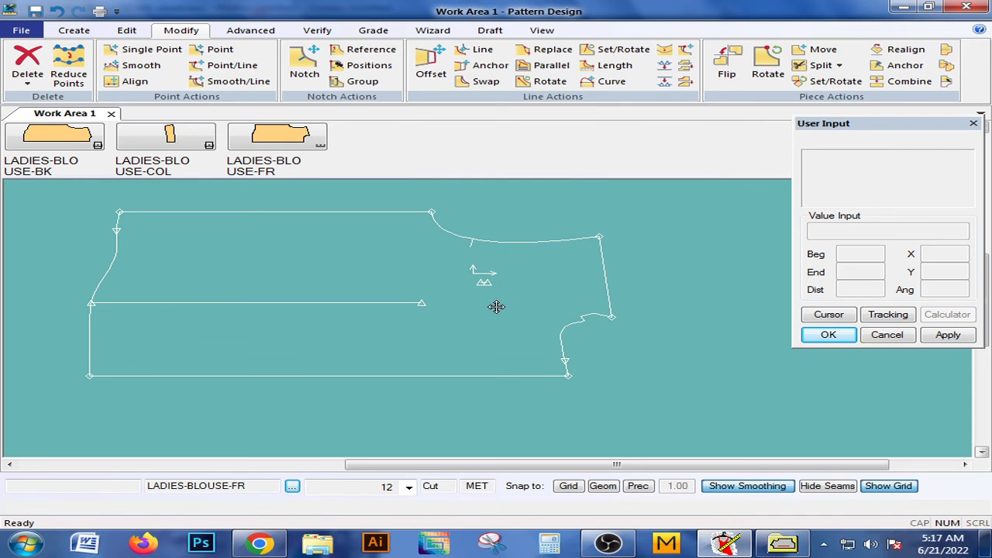
middle_drag(496, 307, 499, 308)
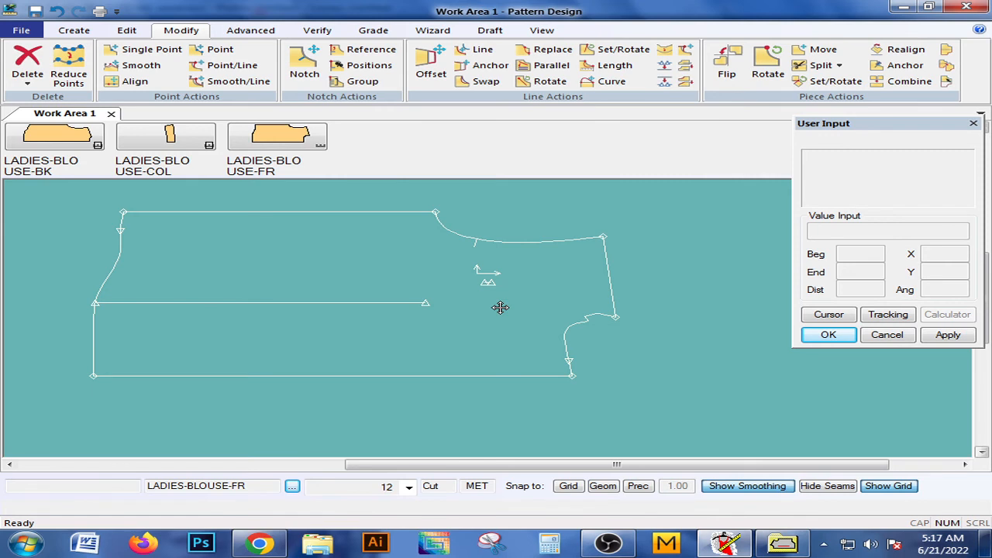
middle_drag(500, 307, 501, 307)
middle_drag(470, 265, 473, 279)
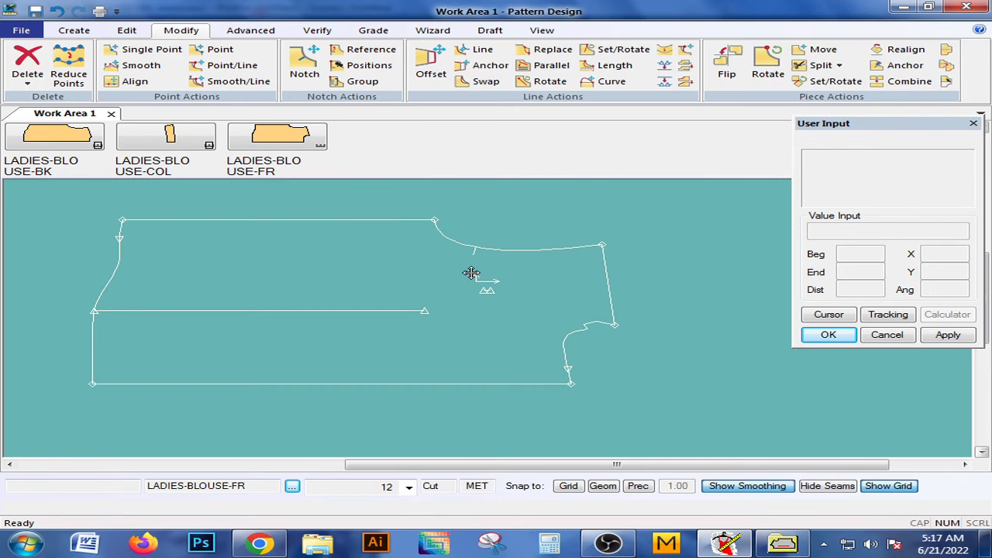
middle_drag(472, 272, 482, 251)
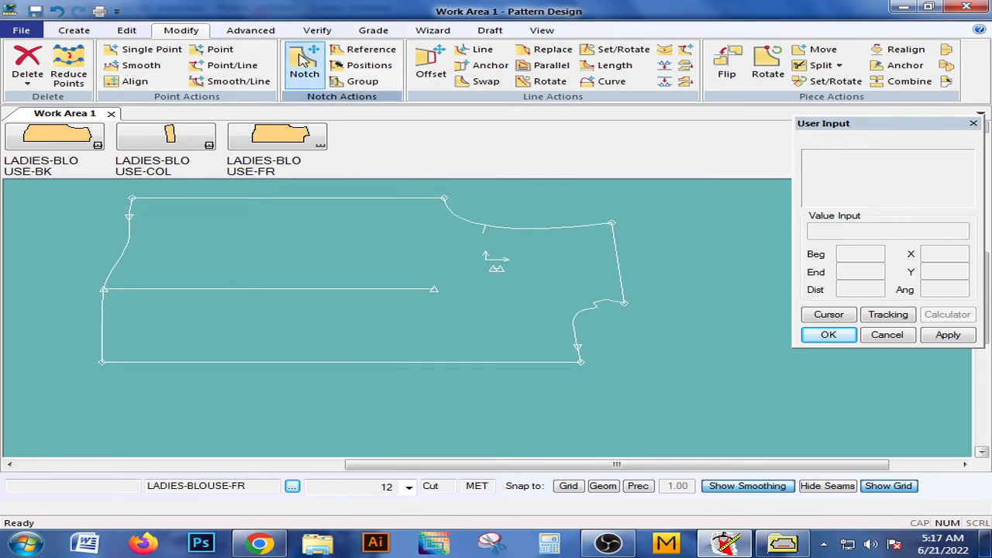
middle_drag(316, 235, 315, 244)
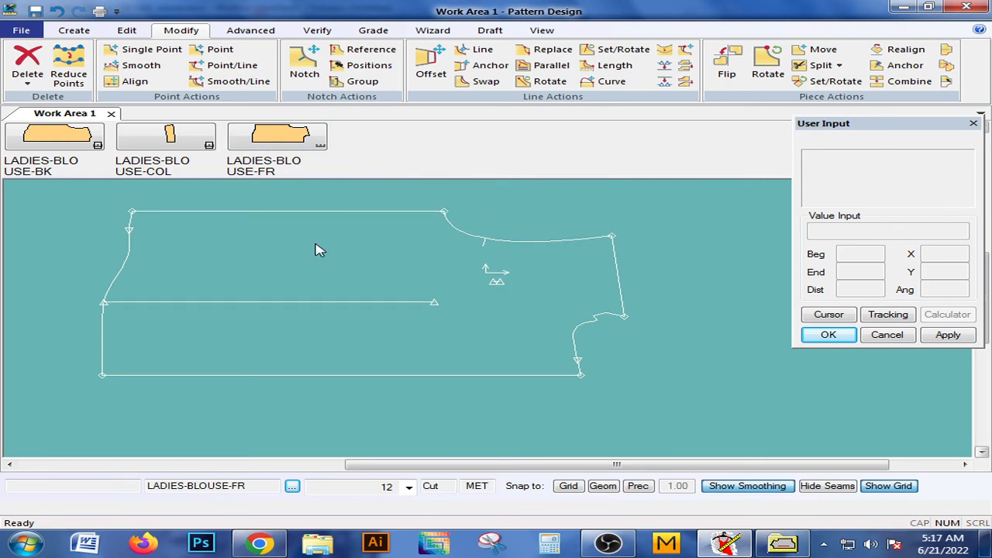
drag(446, 258, 448, 266)
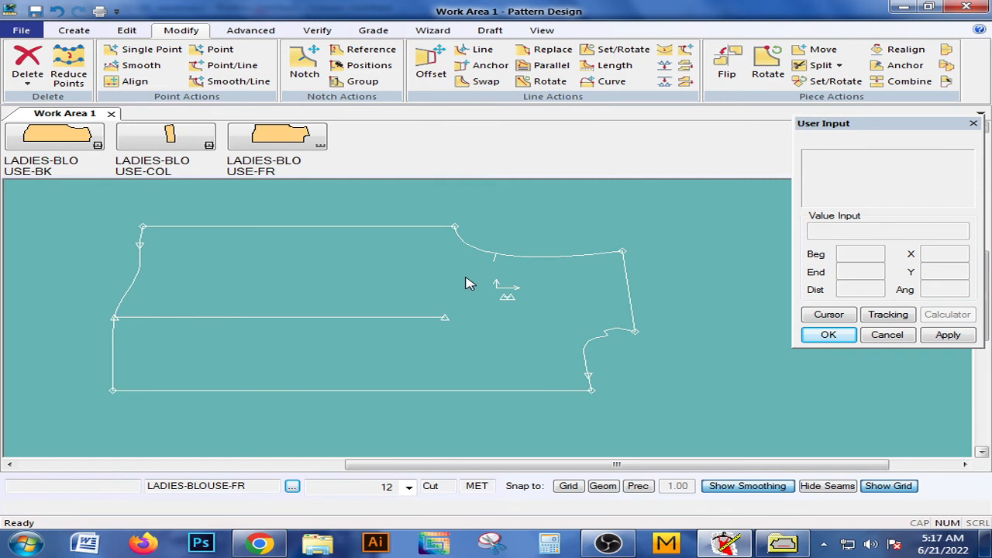
mouse_move(467, 283)
mouse_down()
mouse_move(489, 286)
mouse_move(516, 261)
mouse_move(515, 276)
mouse_move(491, 274)
mouse_move(494, 285)
mouse_move(463, 279)
mouse_up()
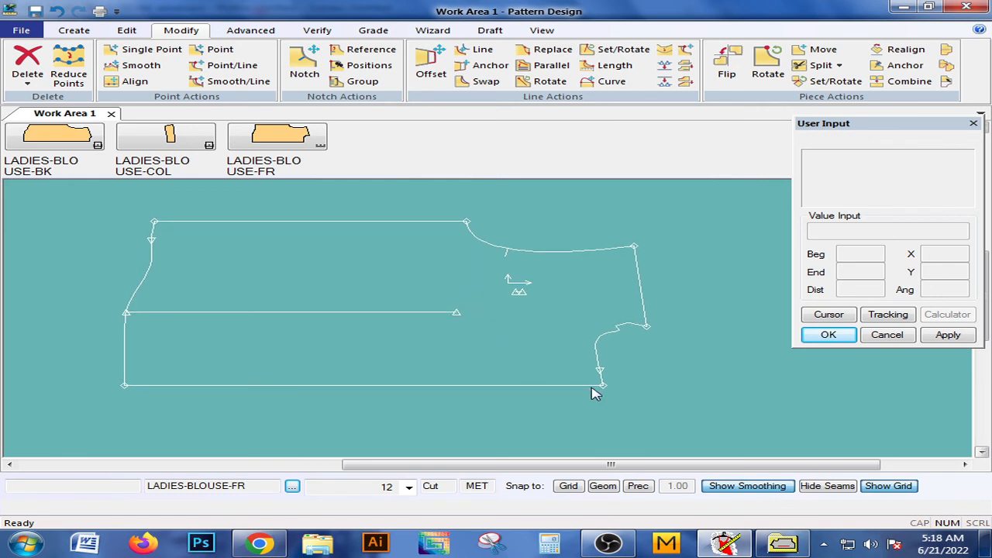
mouse_move(569, 361)
mouse_down()
mouse_move(564, 329)
mouse_move(570, 357)
mouse_up()
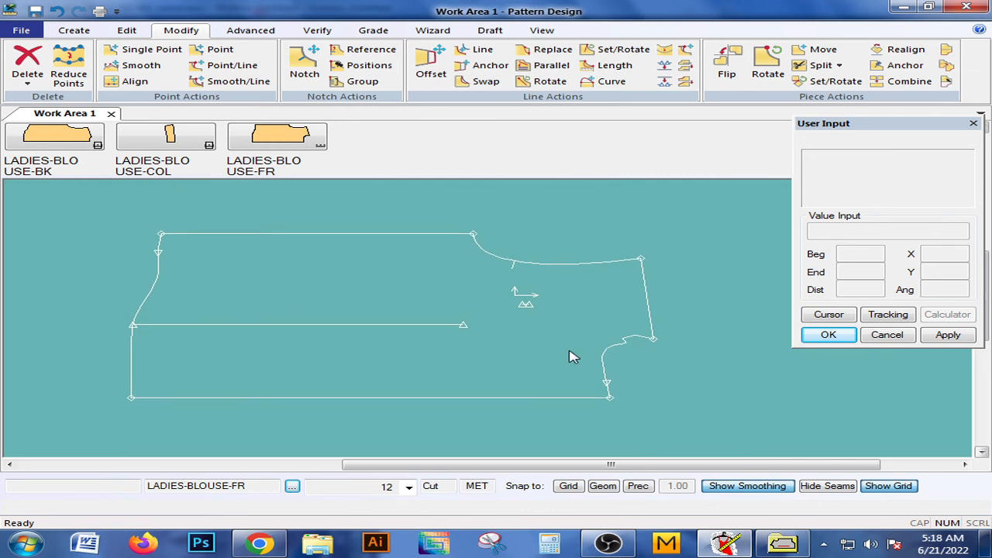
drag(585, 349, 552, 323)
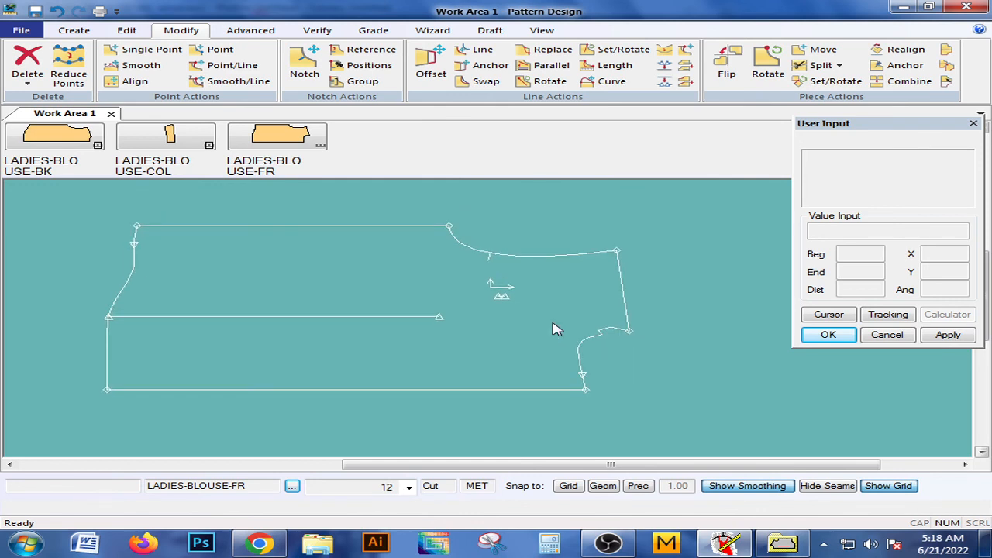
drag(552, 322, 561, 325)
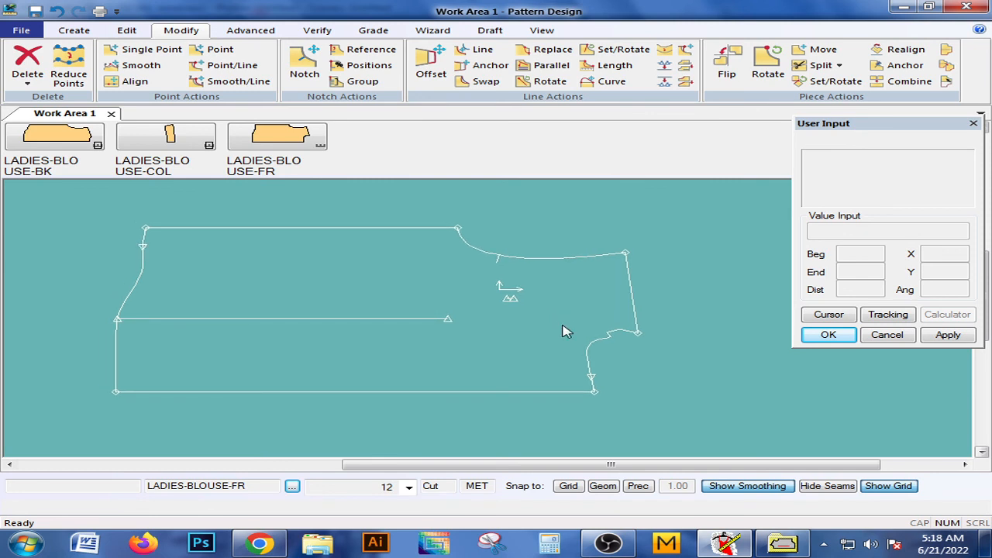
drag(571, 325, 530, 303)
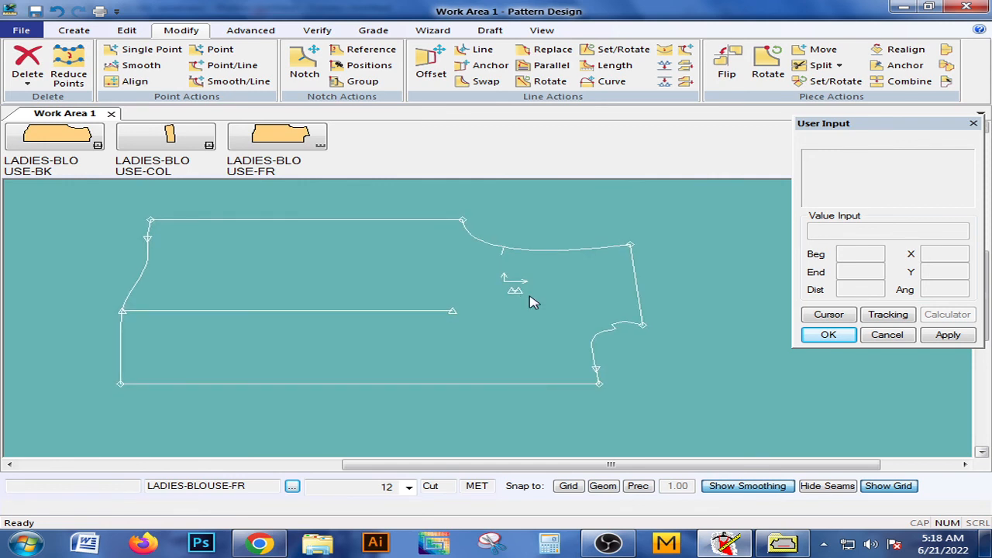
drag(534, 292, 536, 287)
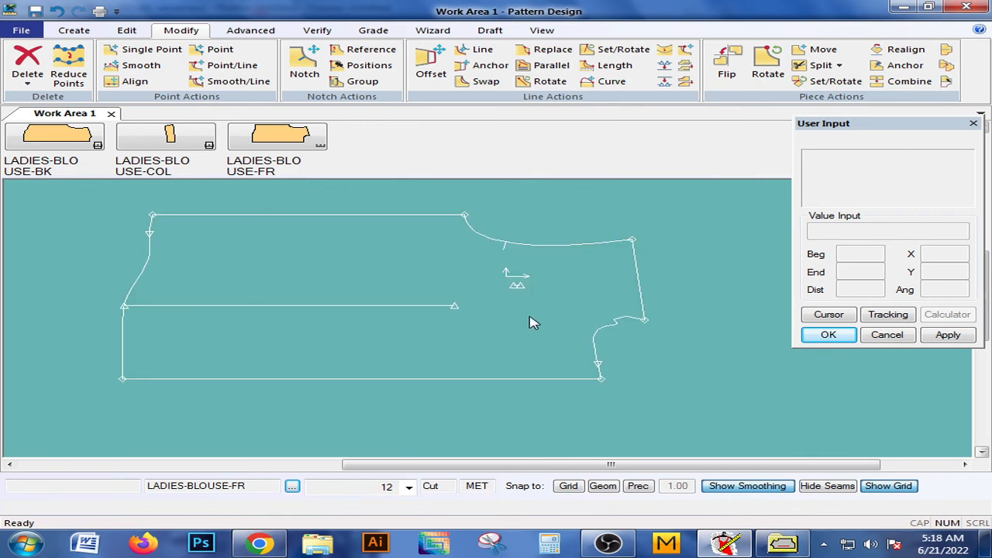
click(608, 543)
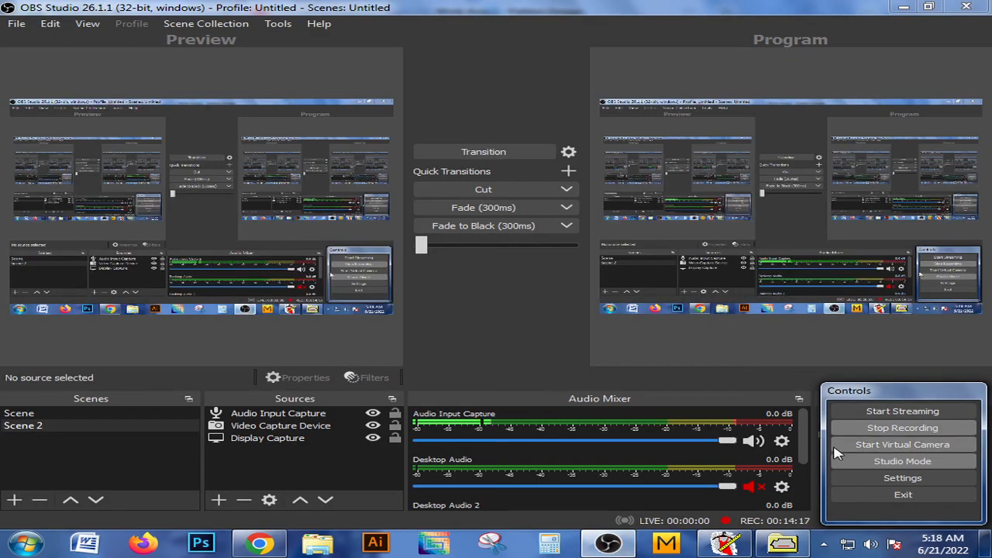